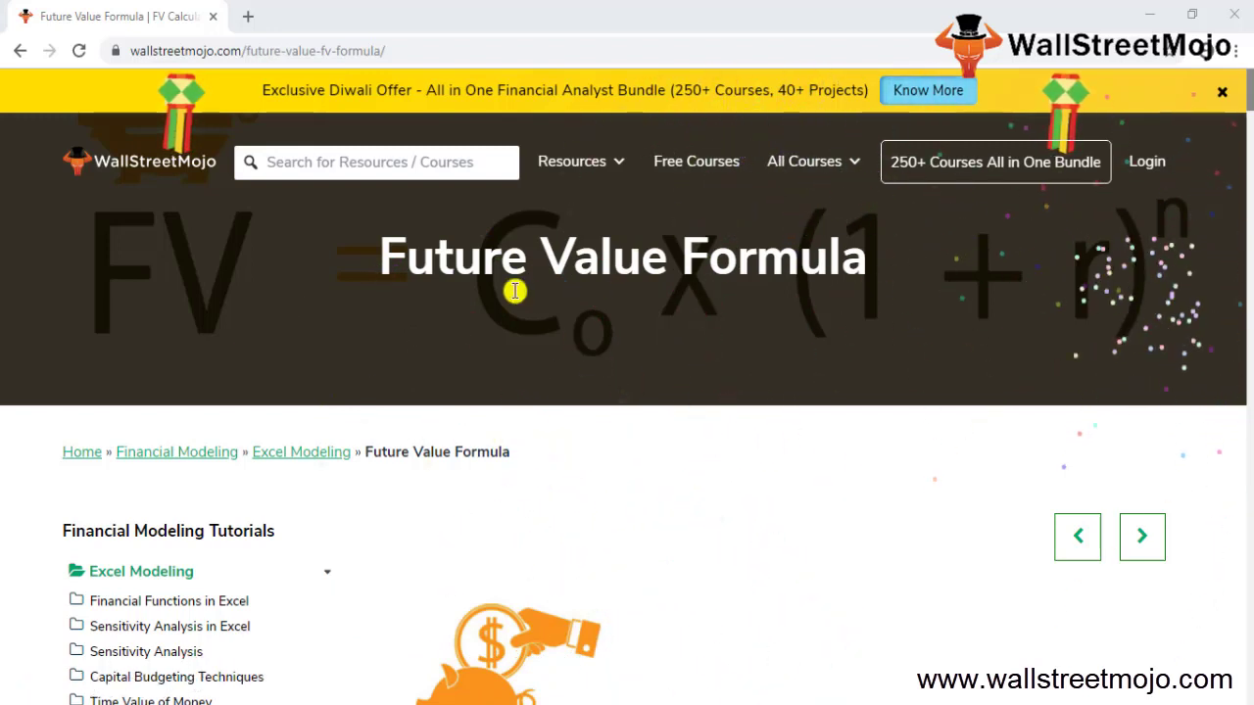
- Highlight the Future Value Formula title in the WallStreetMojo article, then scroll down through it
drag(386, 255, 859, 246)
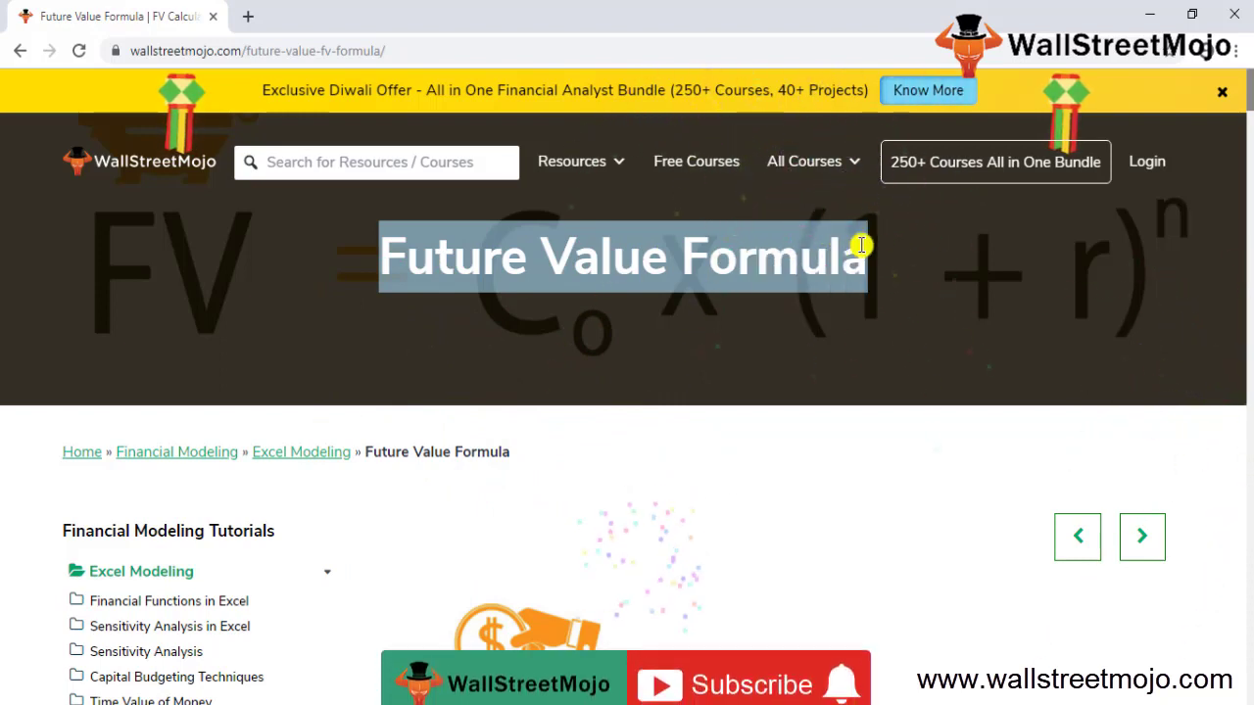
click(770, 445)
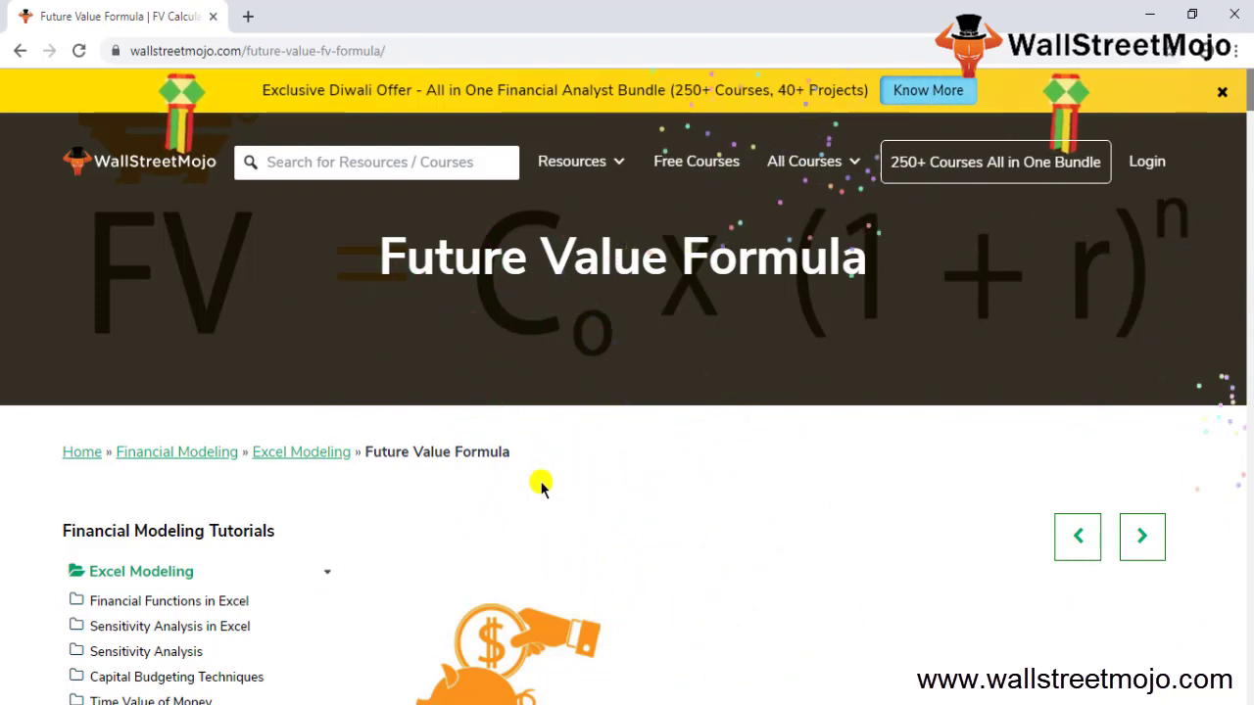
scroll(541, 485, down, 1)
scroll(541, 485, down, 2)
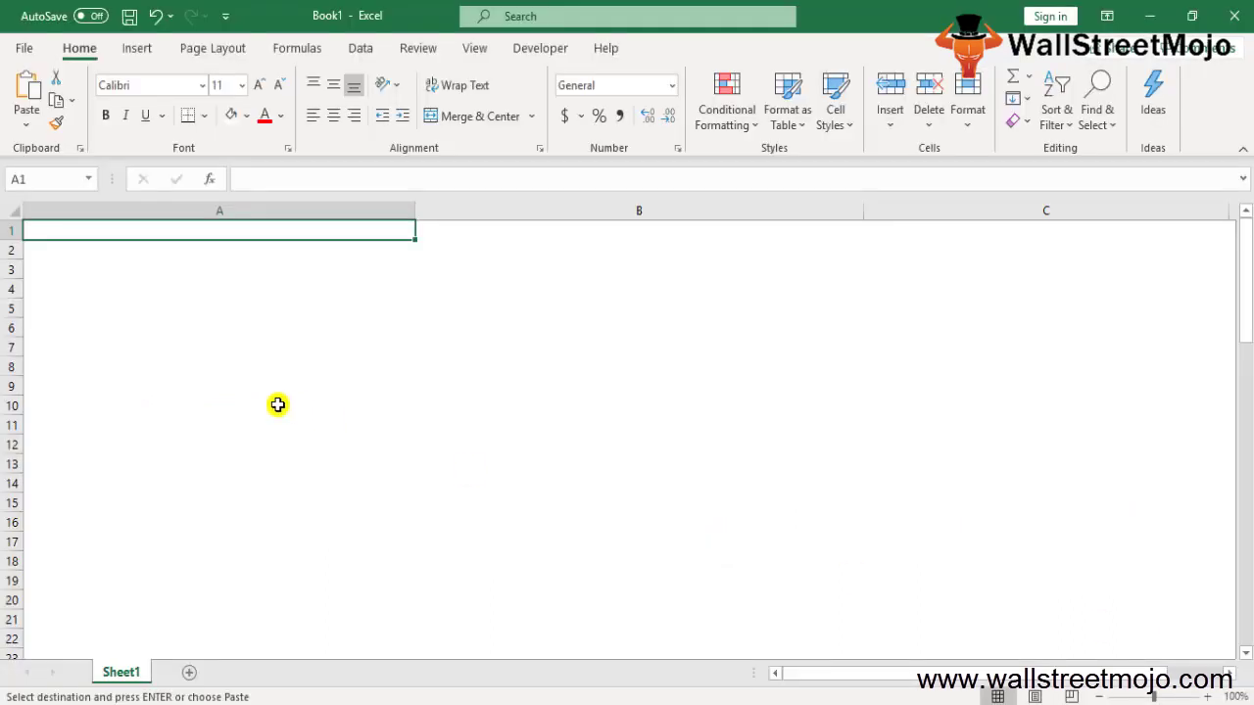
- Enter 'Financial' in A2 and the future-date cash flow value description in A3
key(Down)
text(Financia)
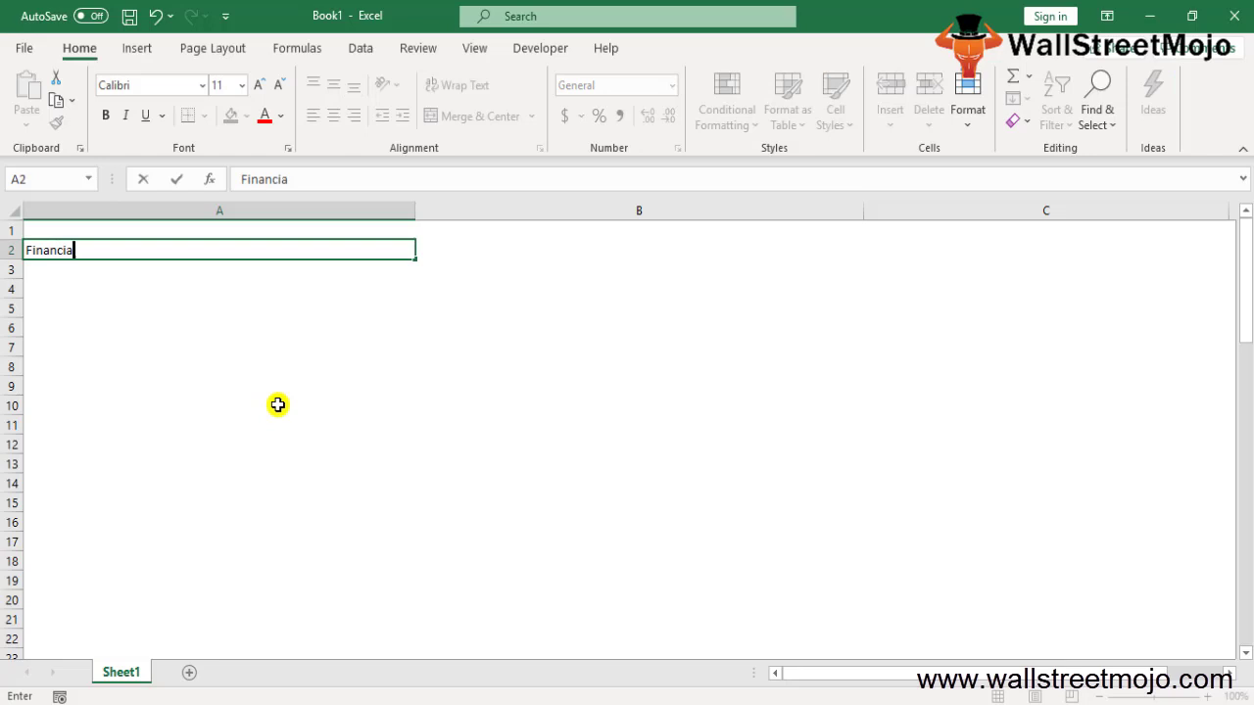
text(l)
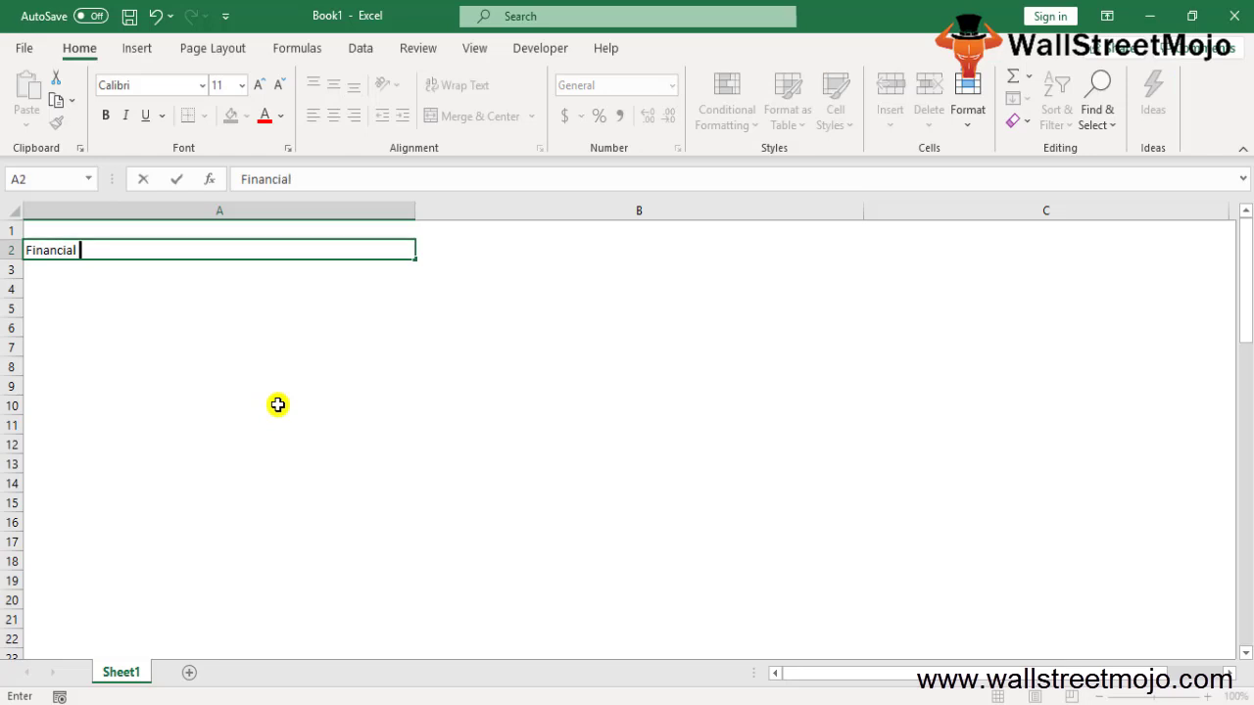
key(Return)
text(Val)
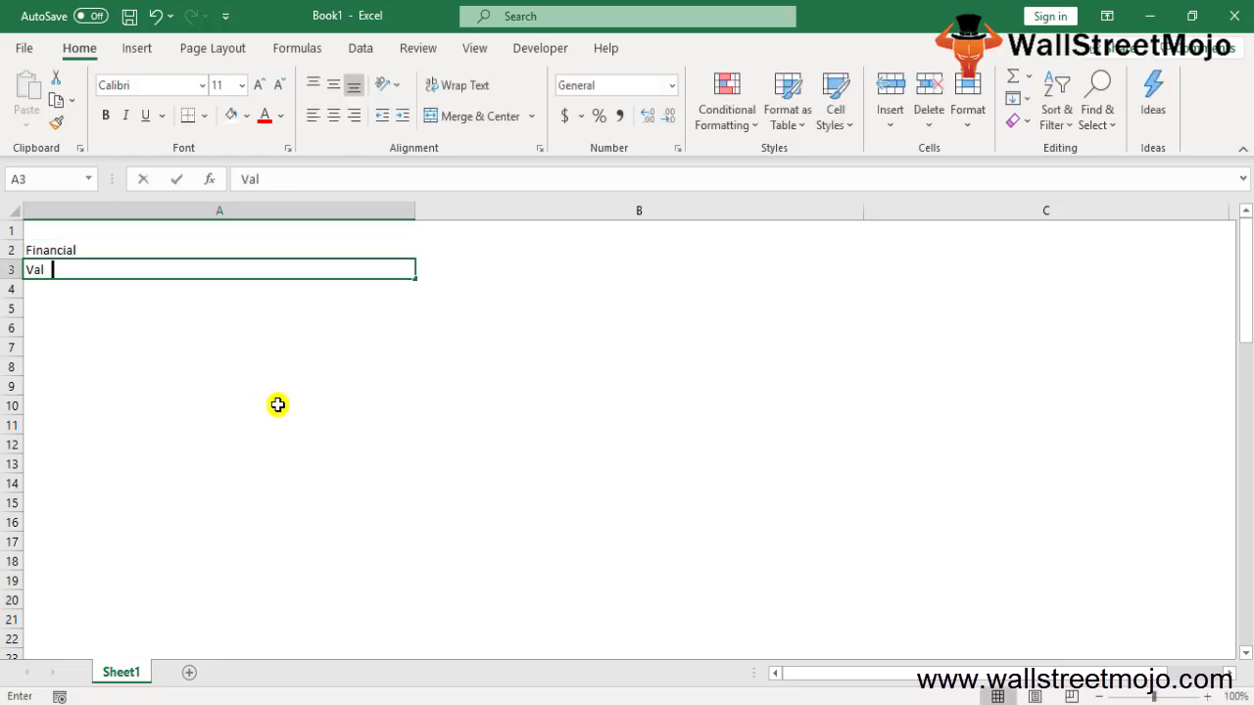
text(ue of the cash fow)
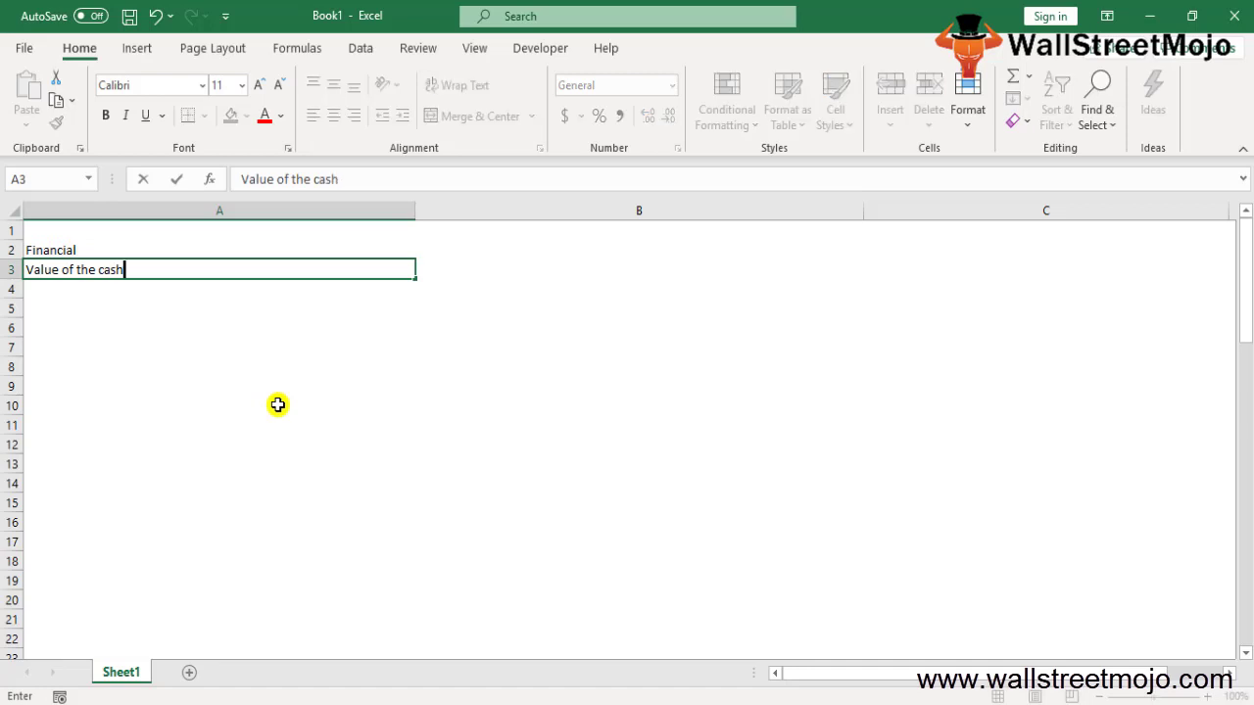
key(BackSpace)
key(BackSpace)
text(low at a futurt)
key(BackSpace)
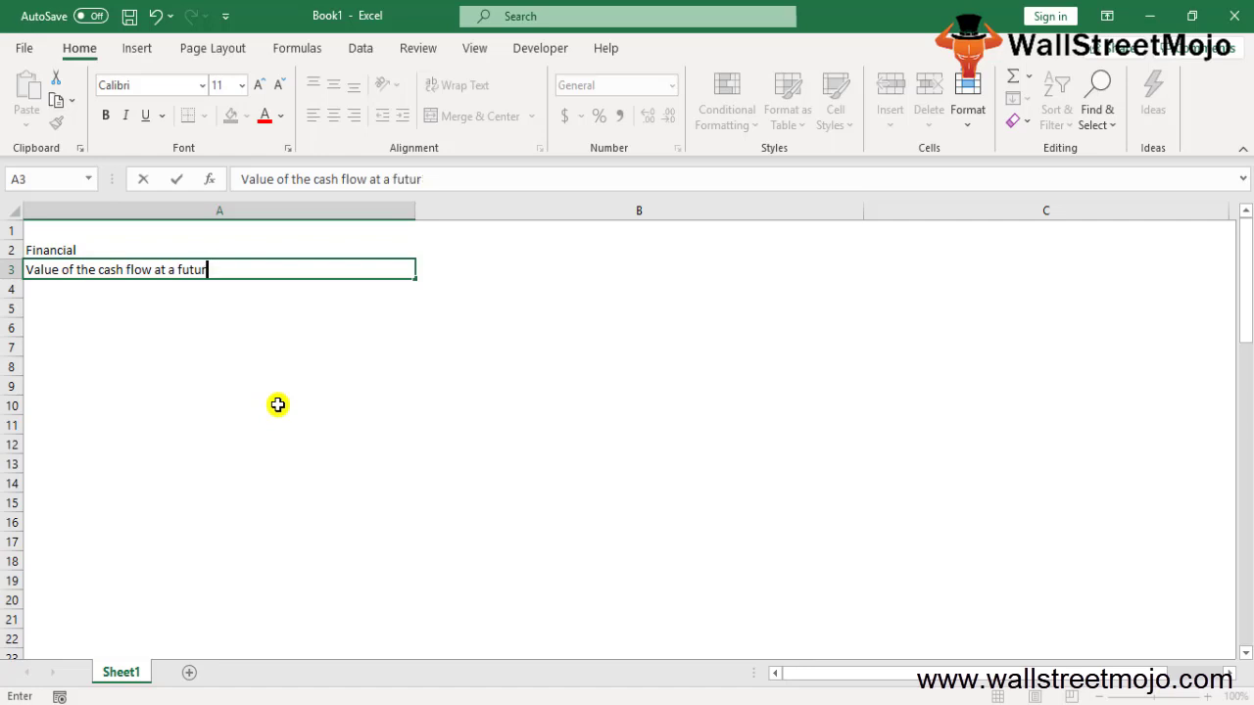
text(istiv)
key(BackSpace)
text(c date)
key(Return)
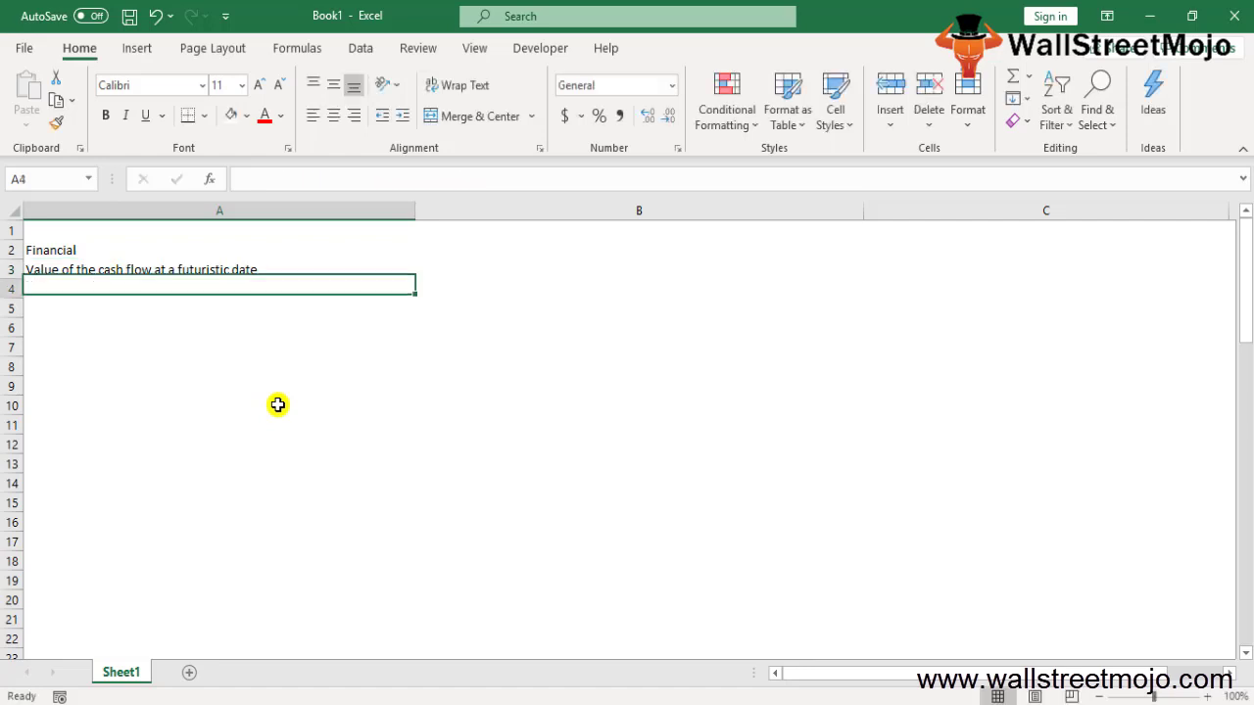
- Add 'FV' and 'Factor in time value of money', then the formula text FV = C0*(1+r)n in A7
text(FV)
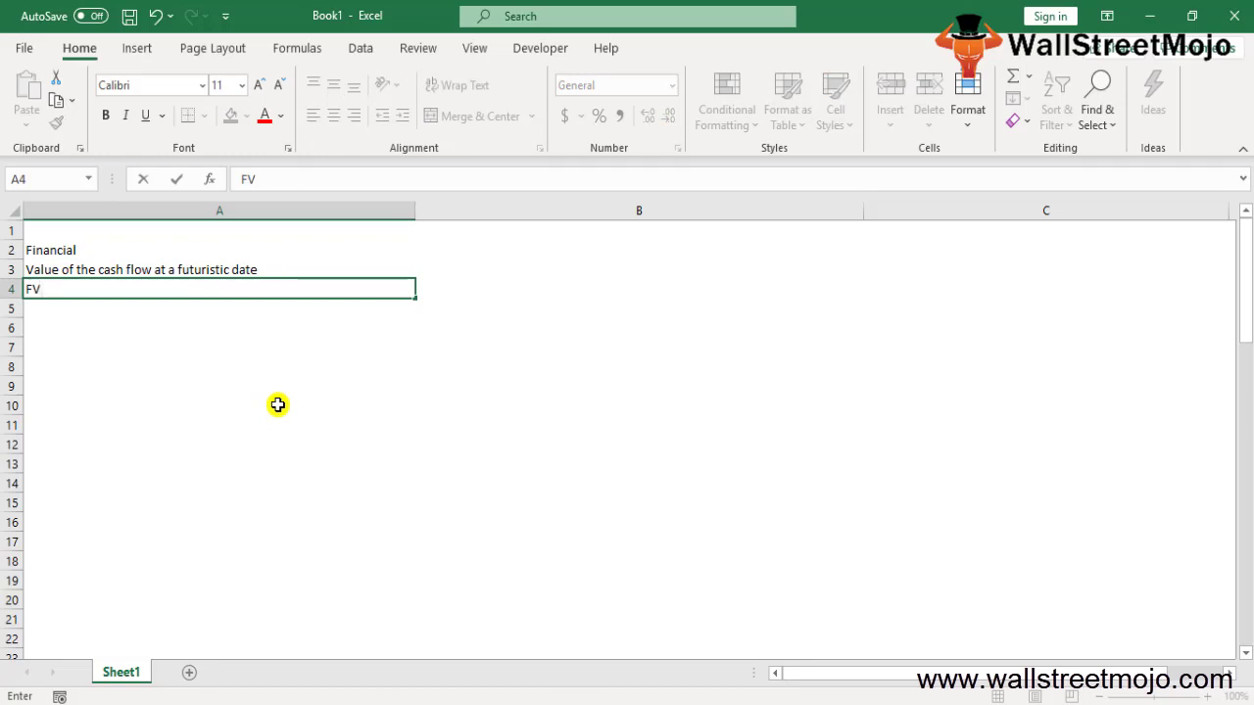
key(Return)
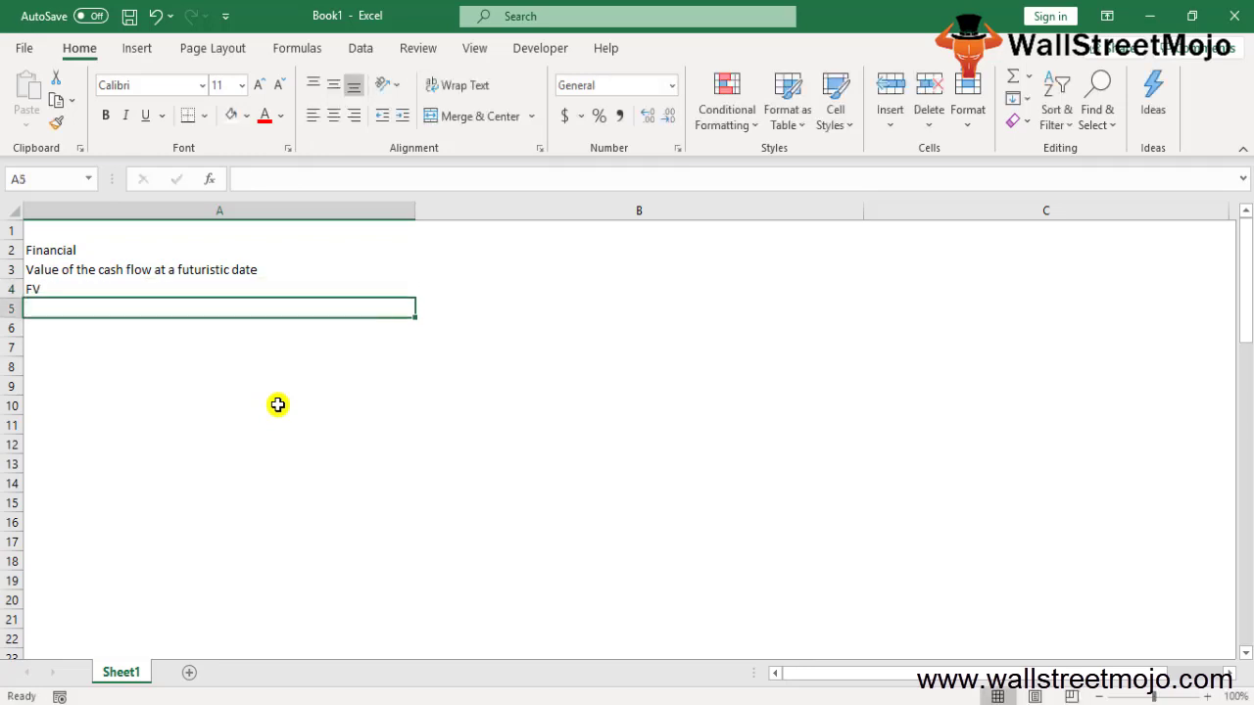
text(Factor in tim)
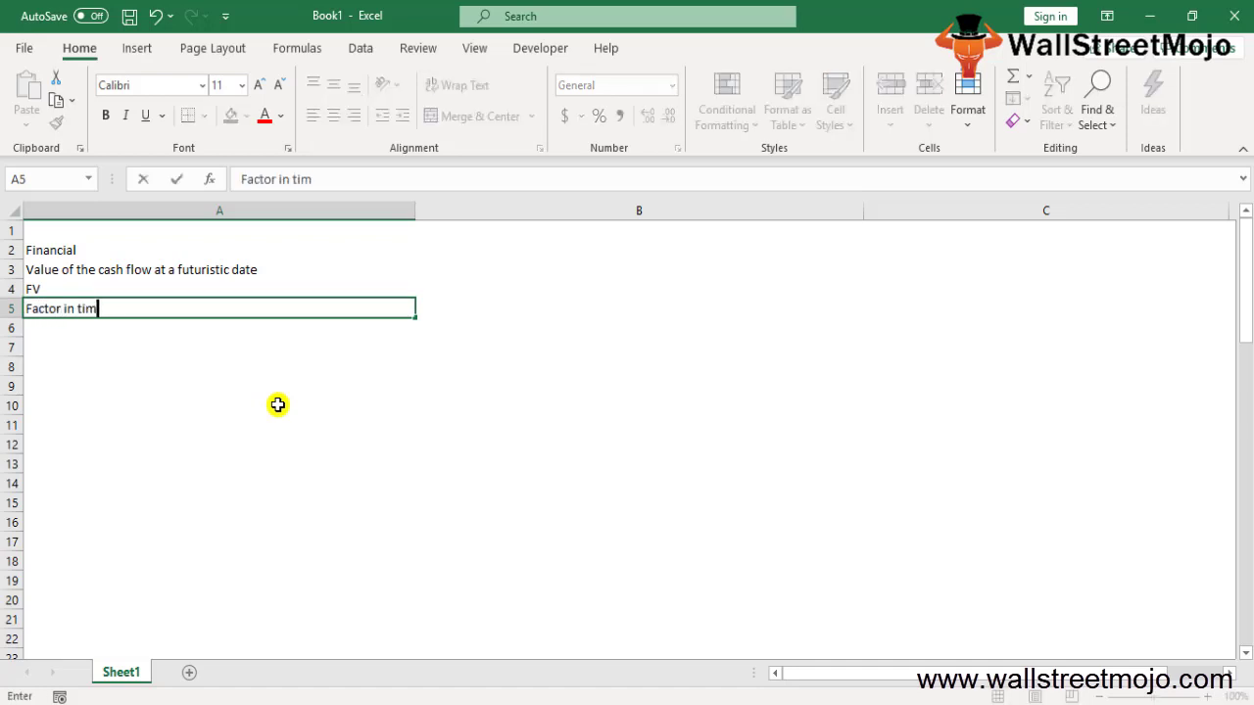
text(e value of money)
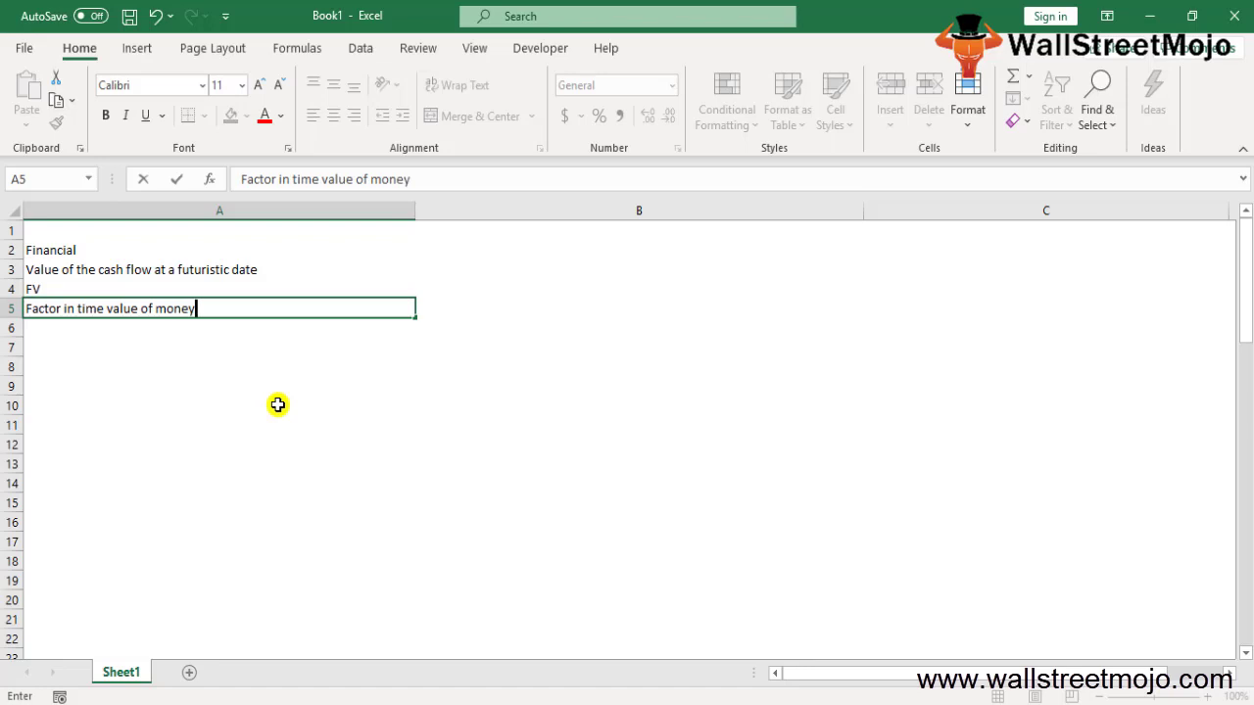
key(Return)
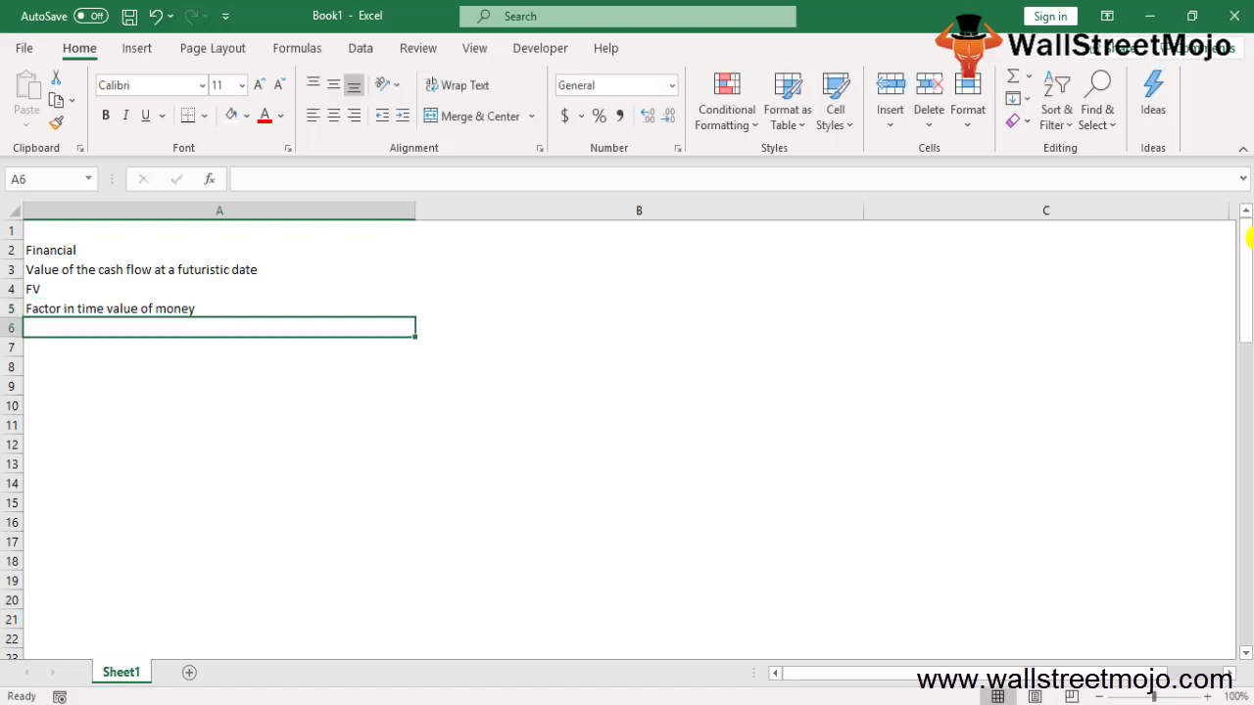
key(Return)
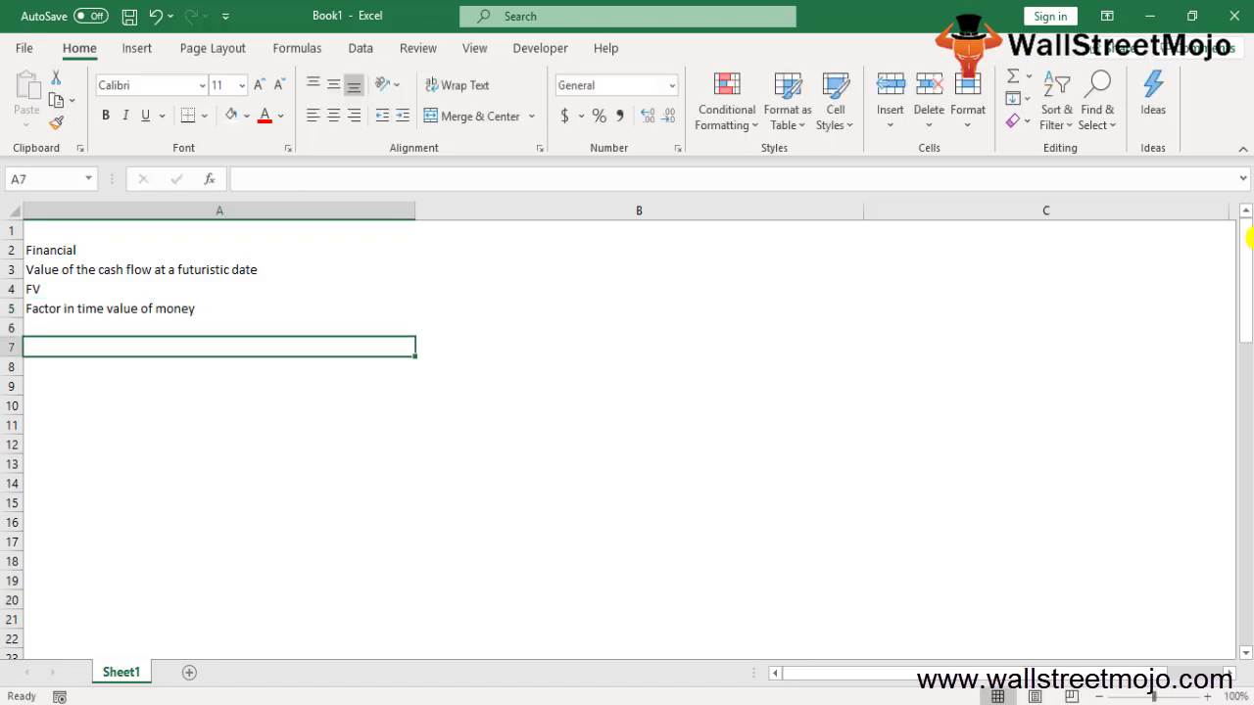
text(FV = )
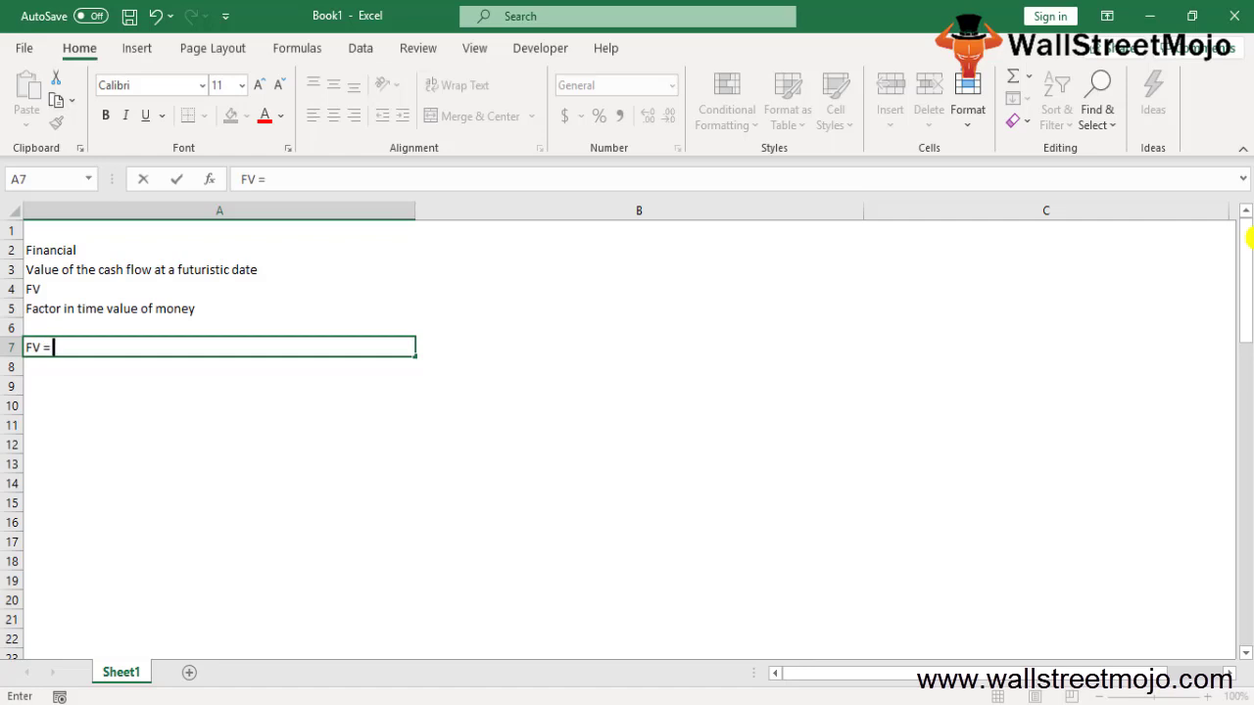
text(C0*(1+r)n)
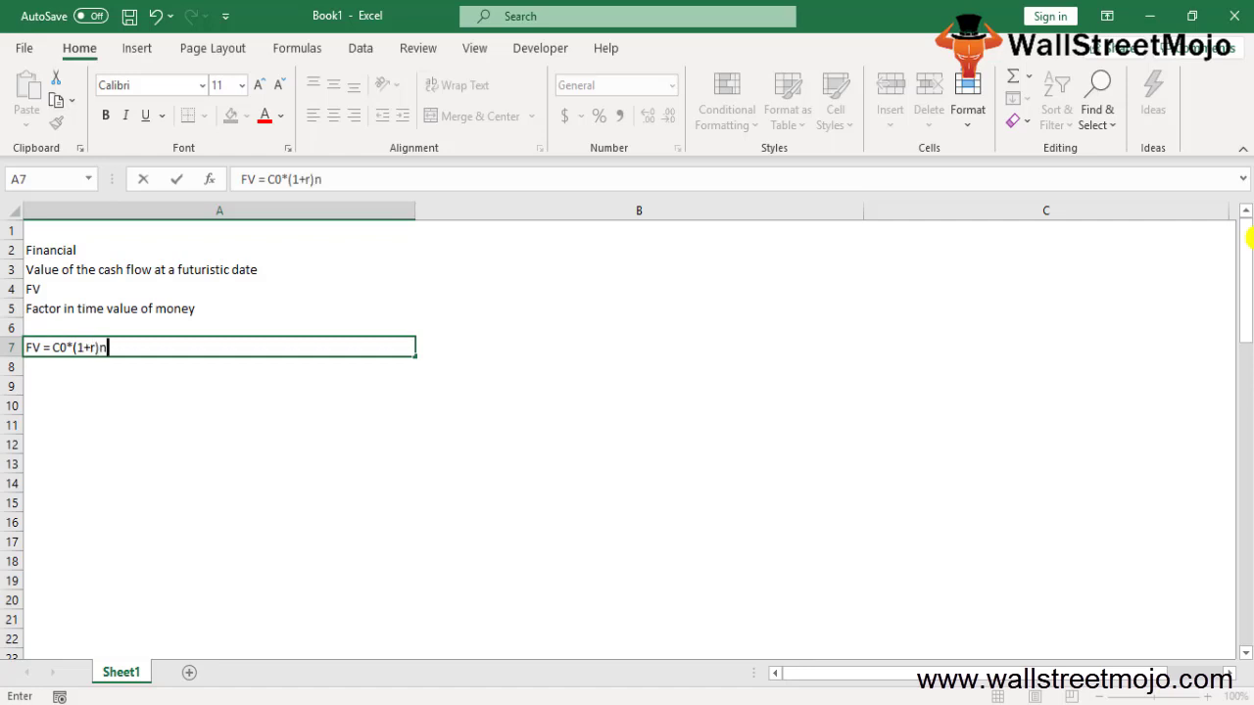
key(Return)
- Define Co = Cash flow at intial point, r rate of return, and n = number of periods in A8–A10
click(220, 347)
click(220, 367)
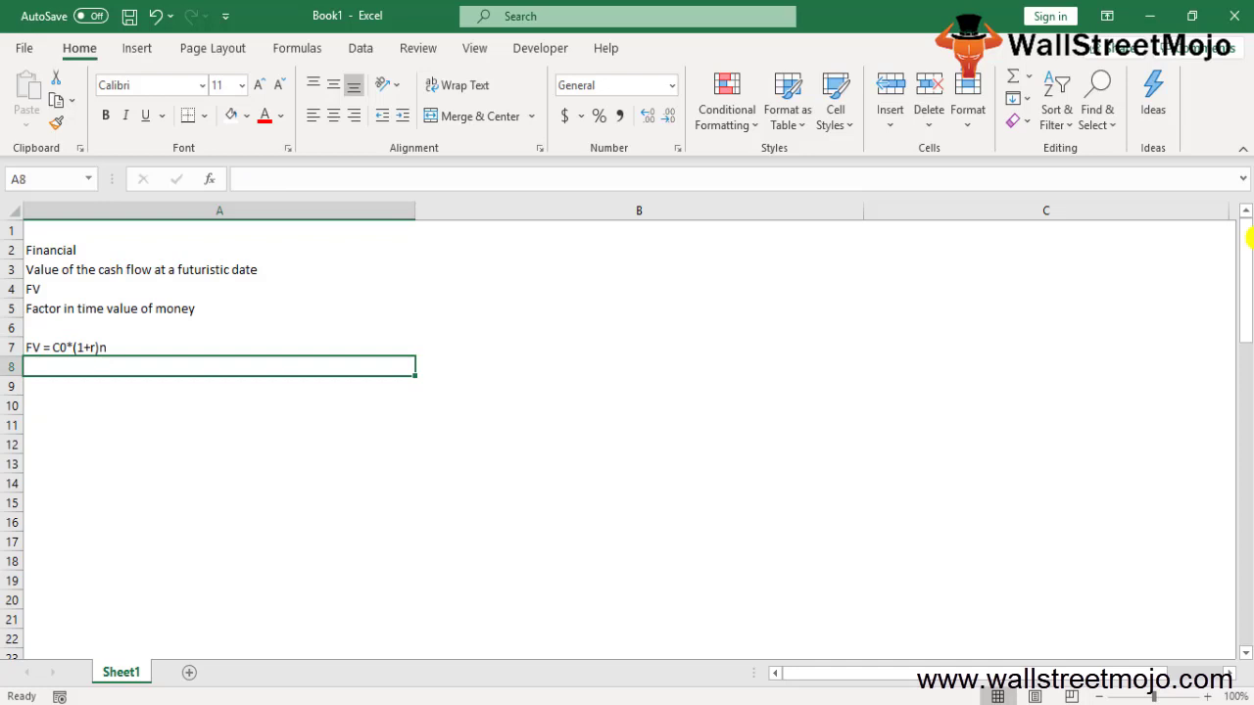
text(Co)
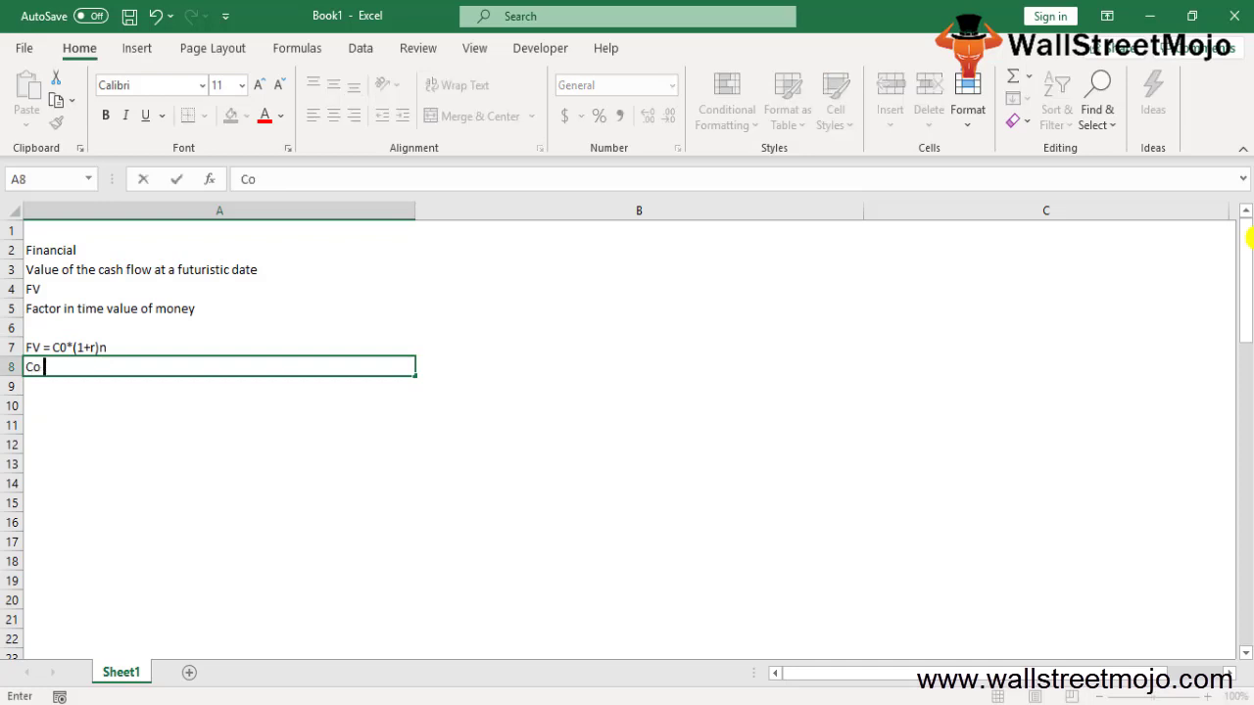
text( = Cash flow)
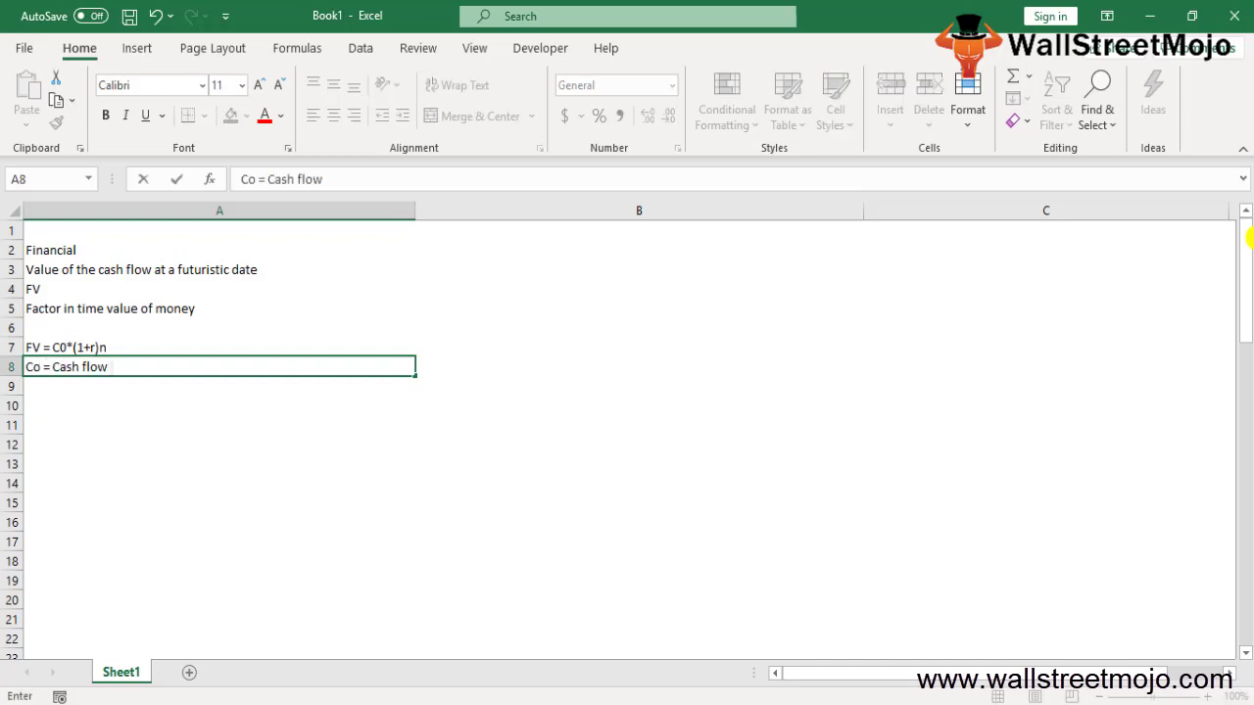
text( at intial poin)
key(BackSpace)
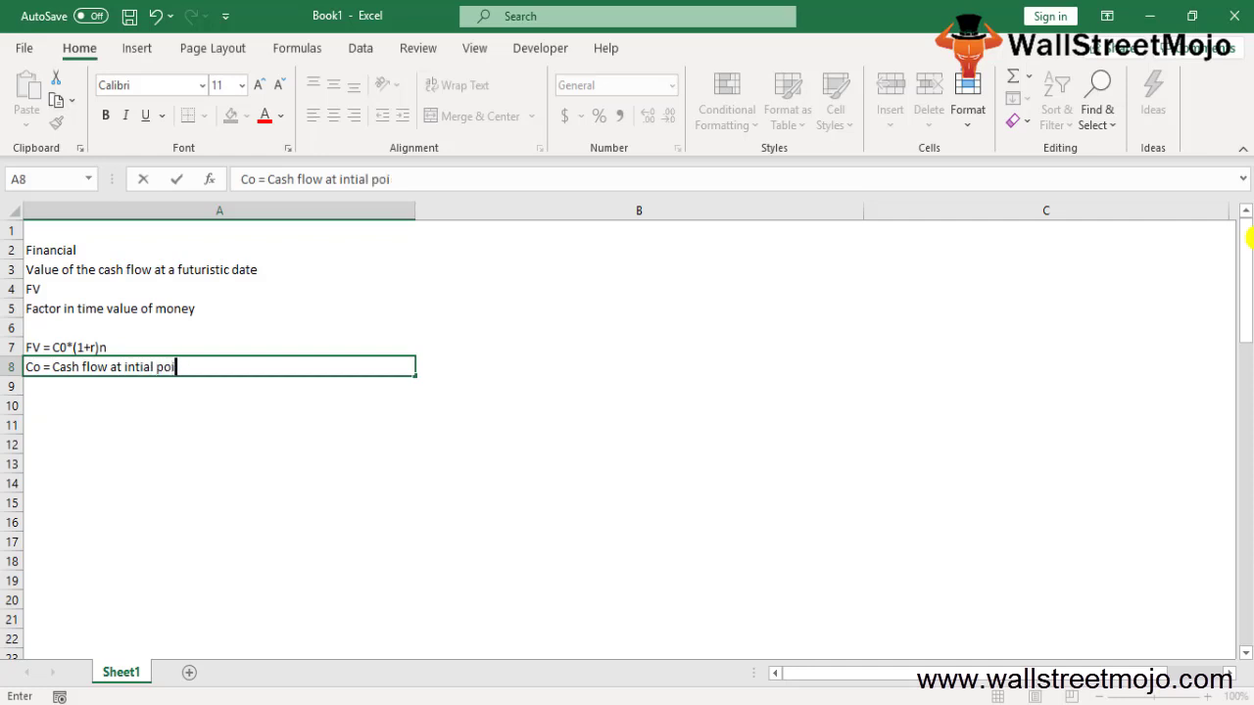
text(nt)
key(Return)
text(r )
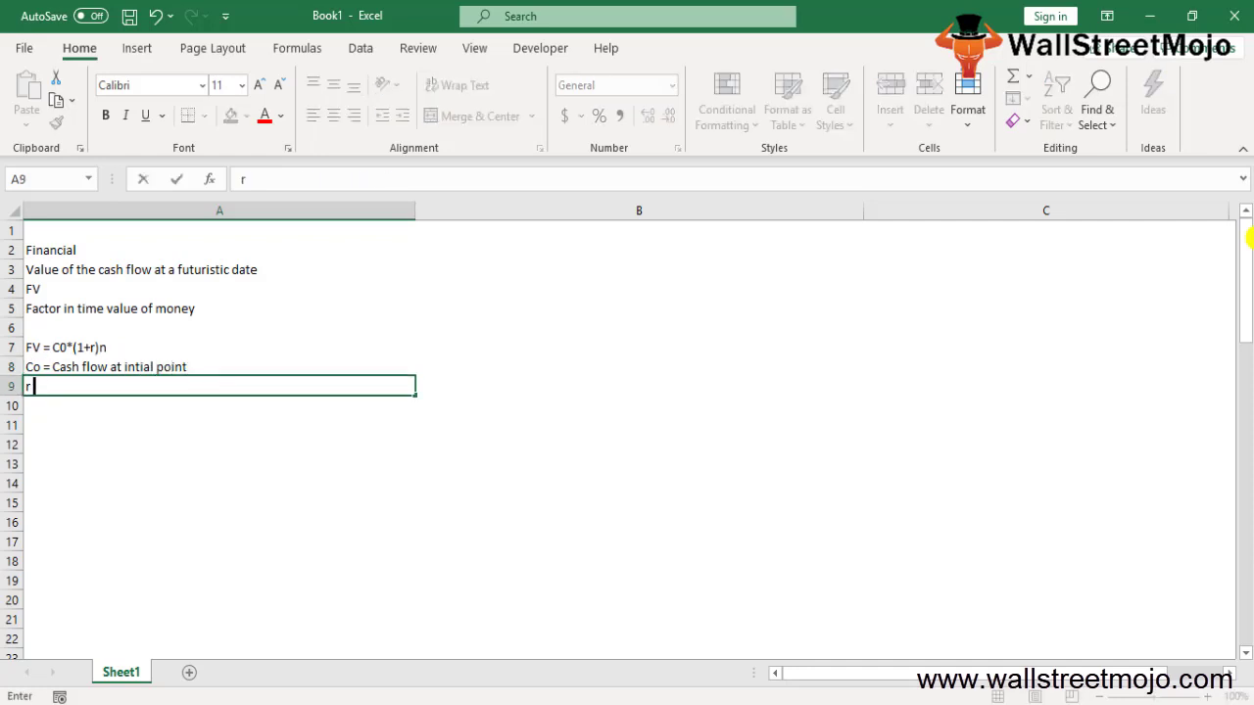
text(rate of return)
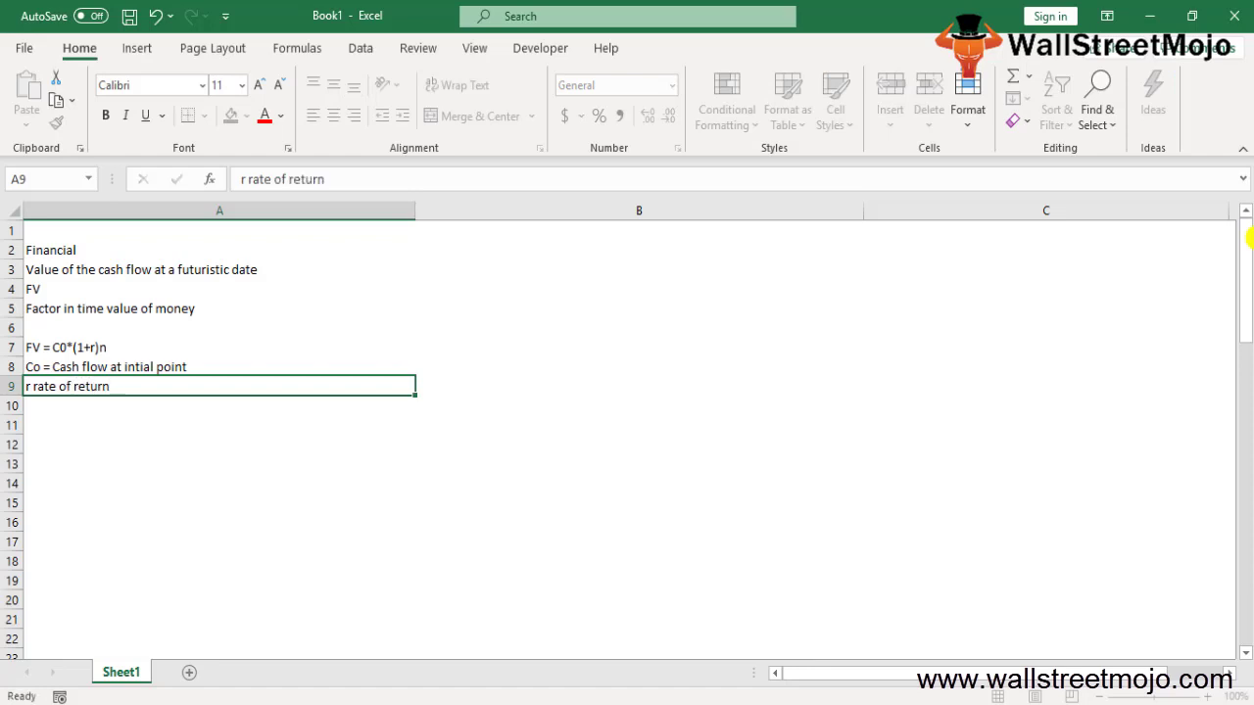
key(Return)
text(n)
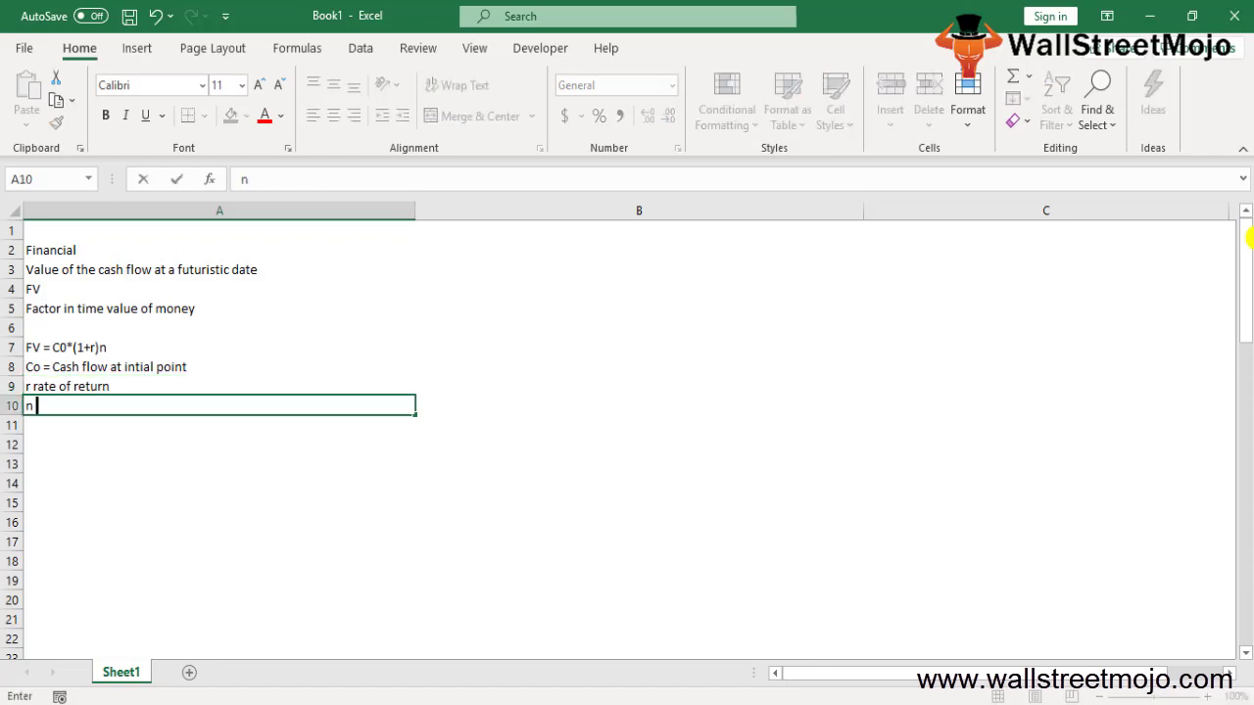
text( = number of [pe)
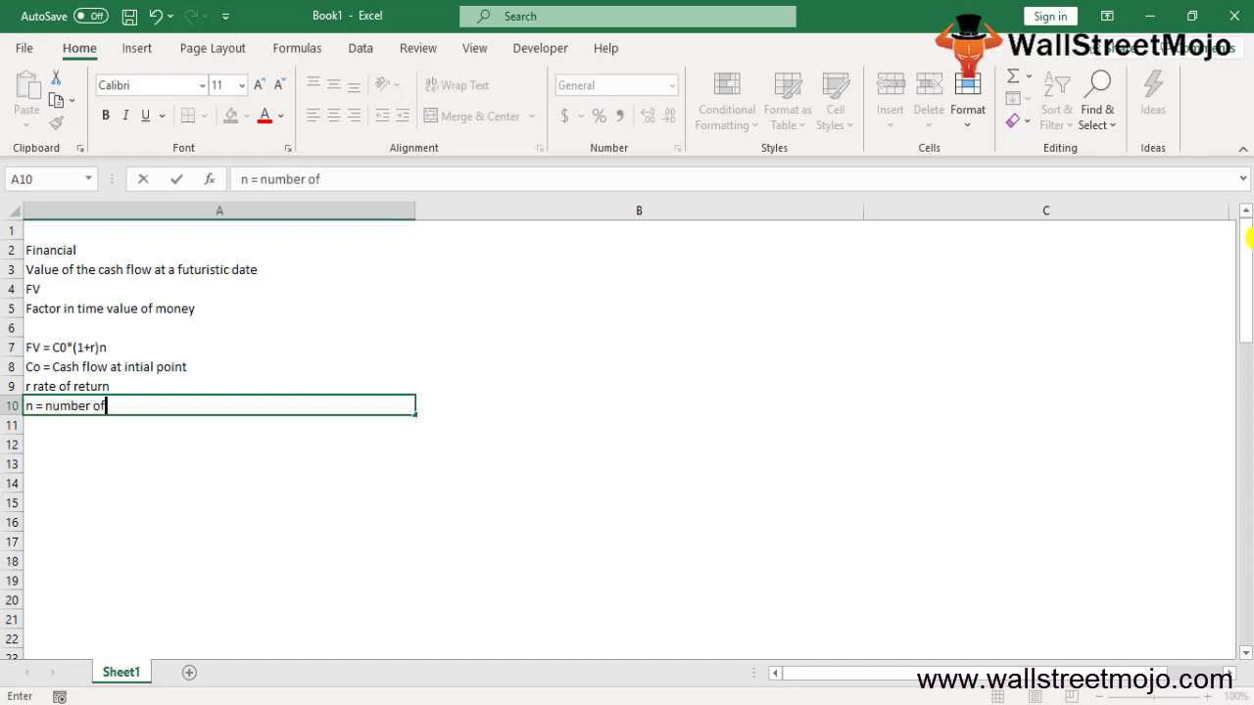
key(BackSpace)
key(BackSpace)
key(BackSpace)
text(periods)
key(Return)
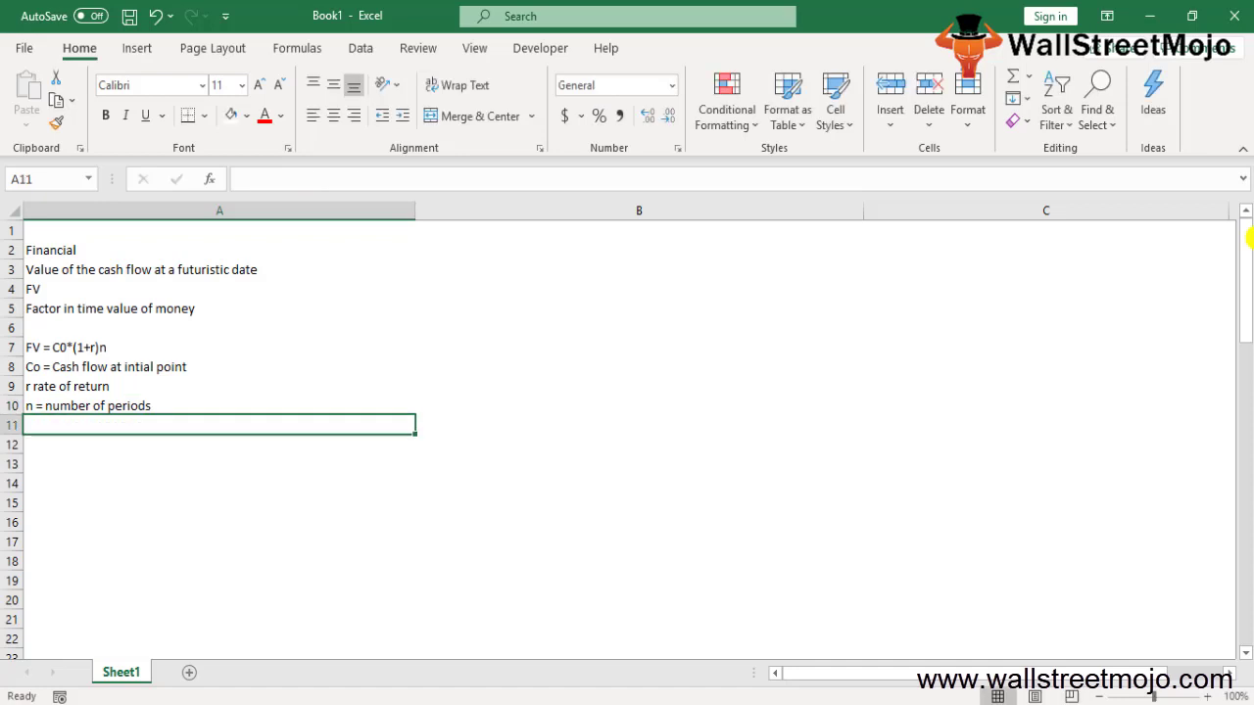
key(Down)
key(Down)
key(Down)
- Enter the example: depositor's name with 9000, 4.50%, 15 Years, and text FV = 9000*(1+0.045)^15
key(Up)
key(Up)
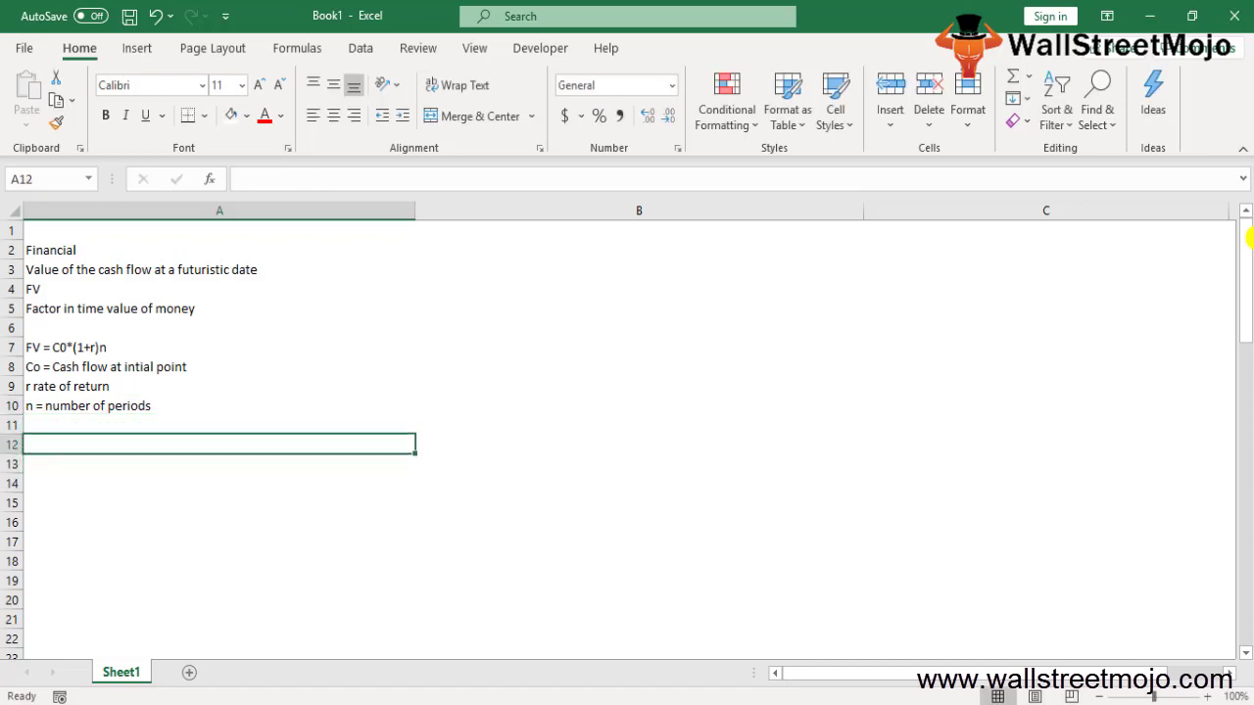
text(Mrs Smith )
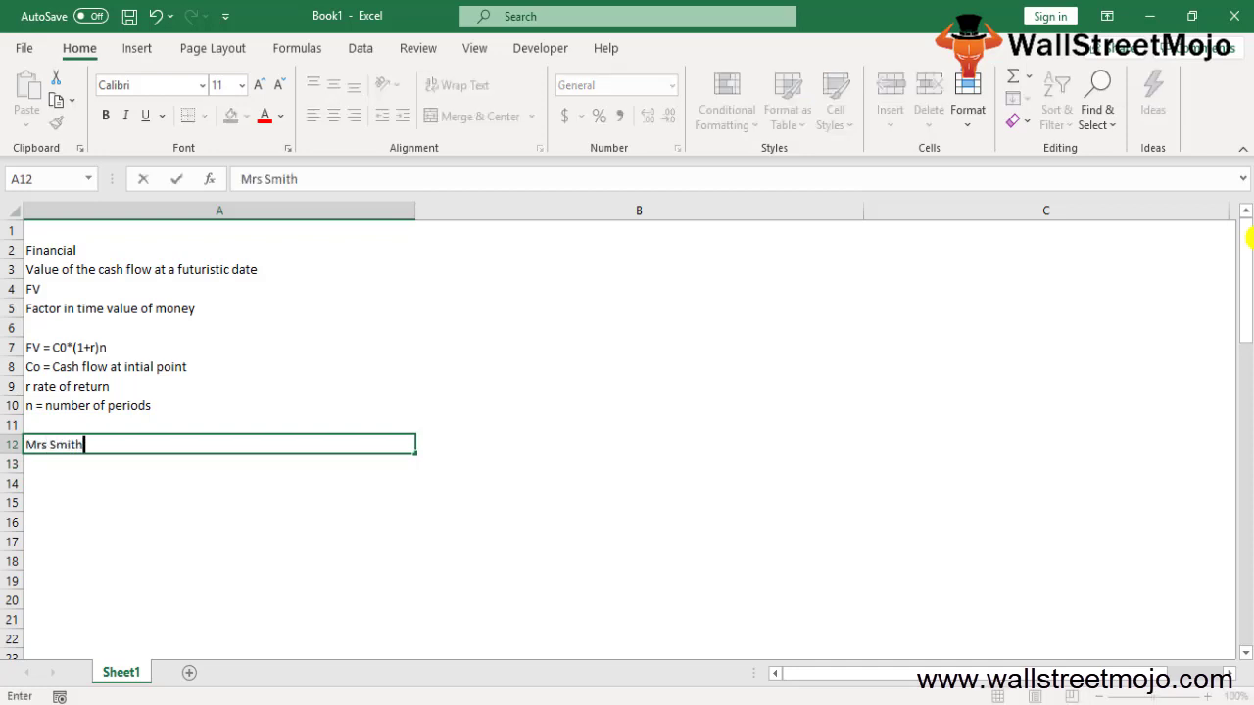
text(9000)
key(Return)
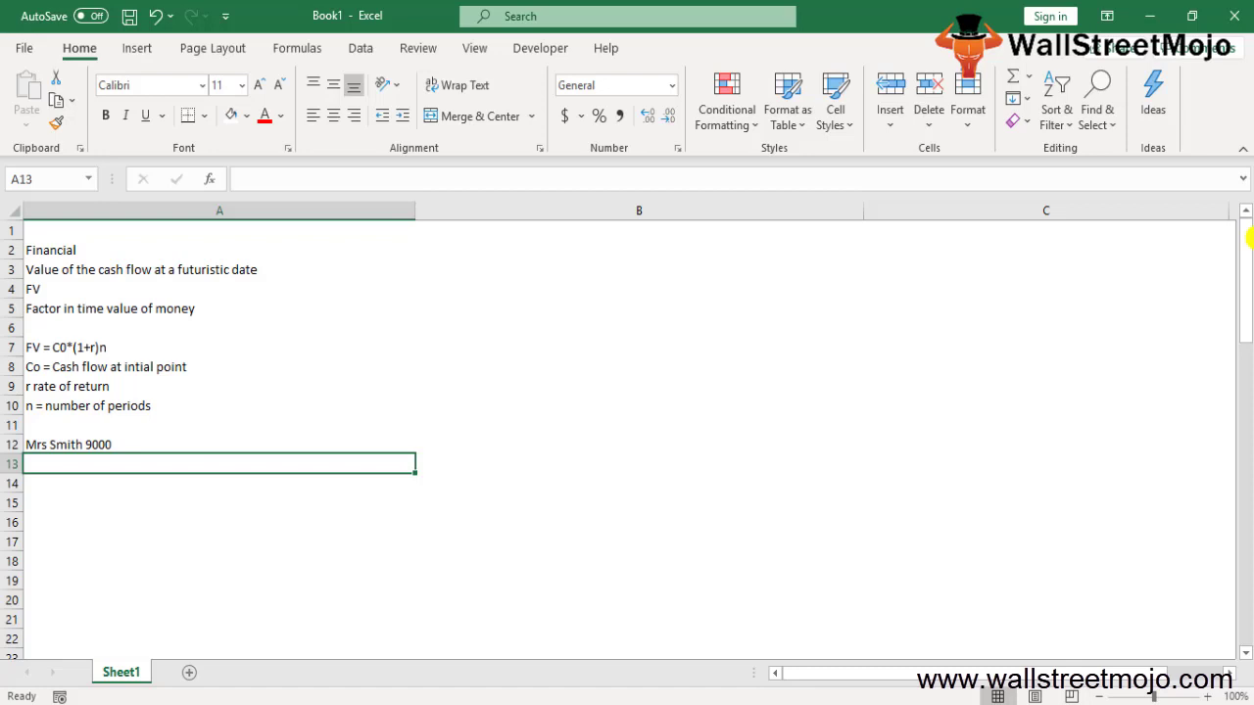
text(4.5)
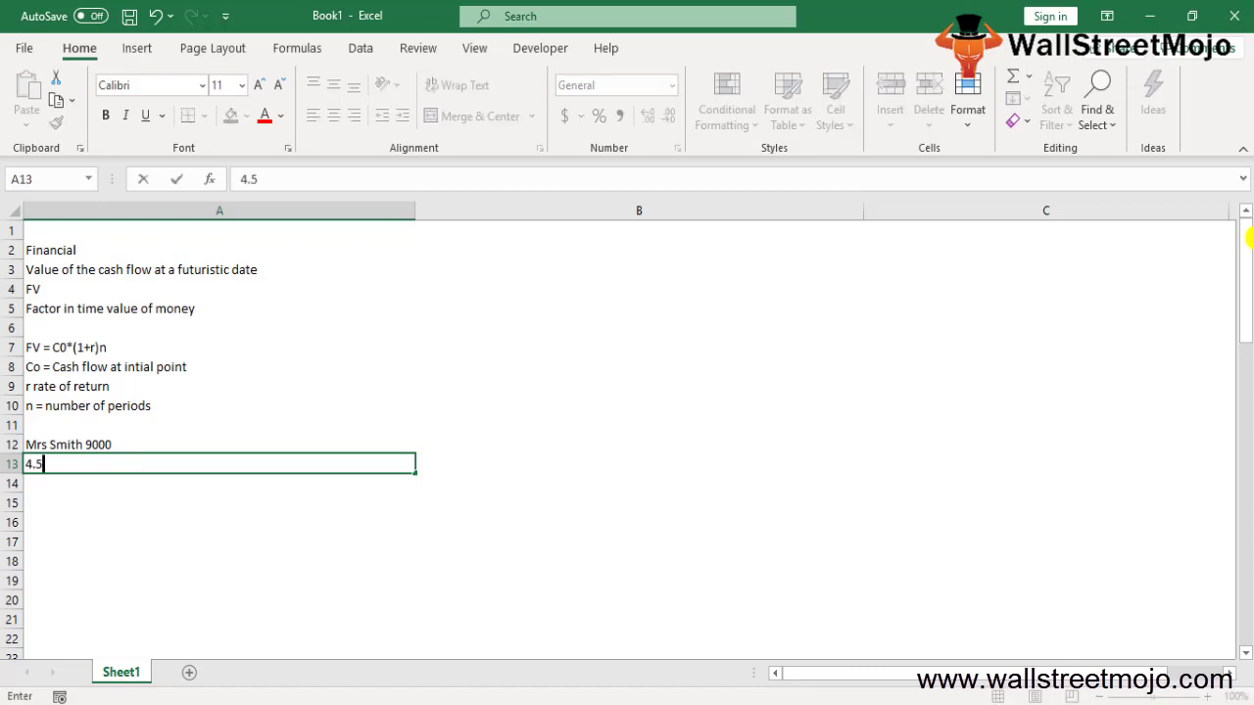
text(0%)
key(Return)
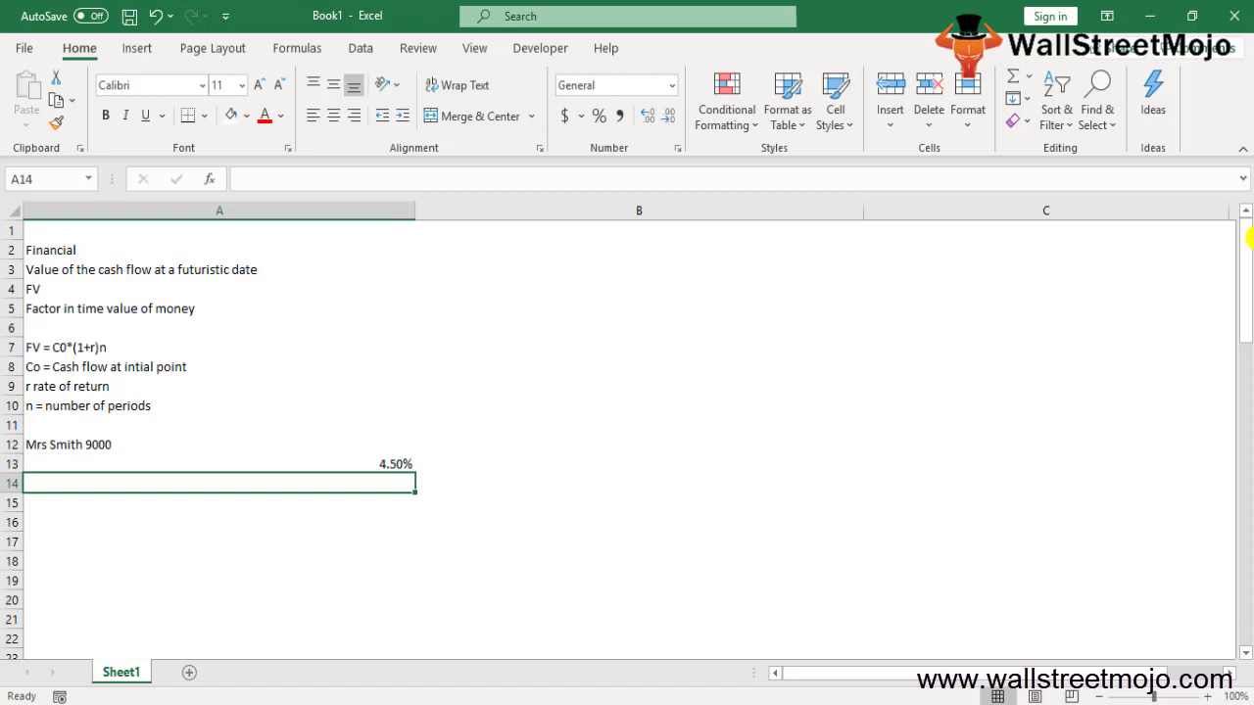
text(15 Year s)
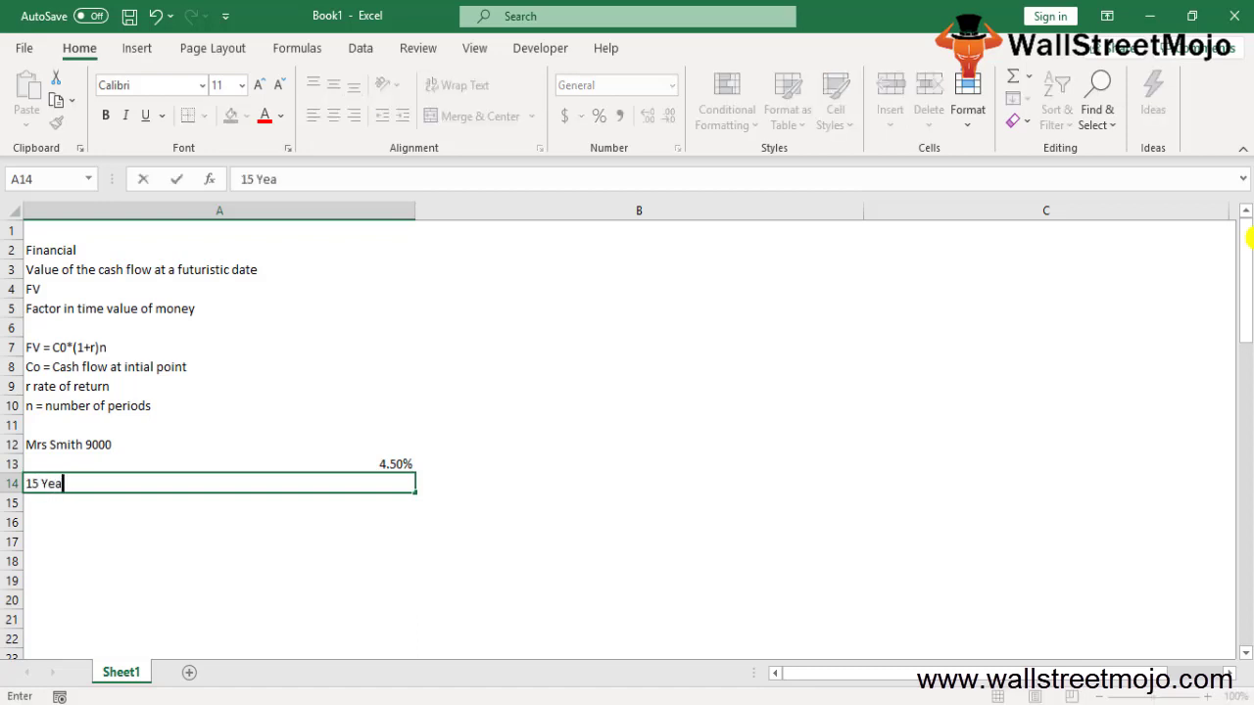
key(BackSpace)
key(BackSpace)
key(BackSpace)
text(rs)
key(Return)
text(F)
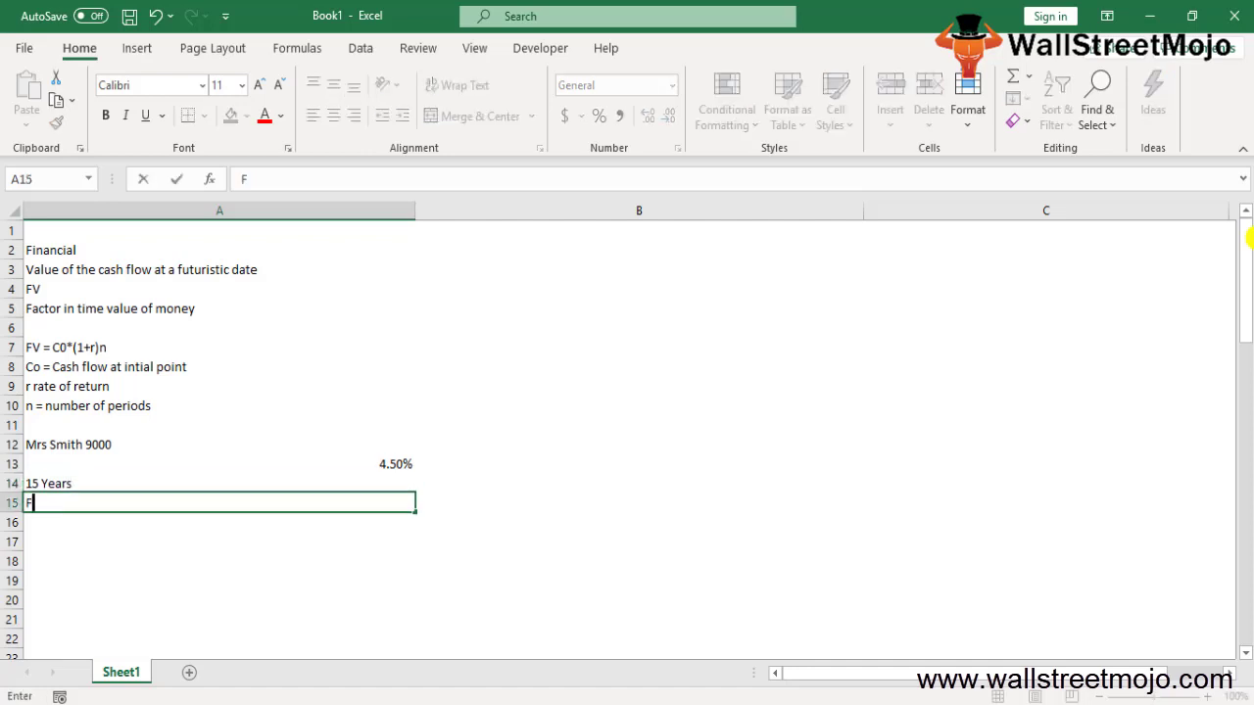
text(V = 9000*()
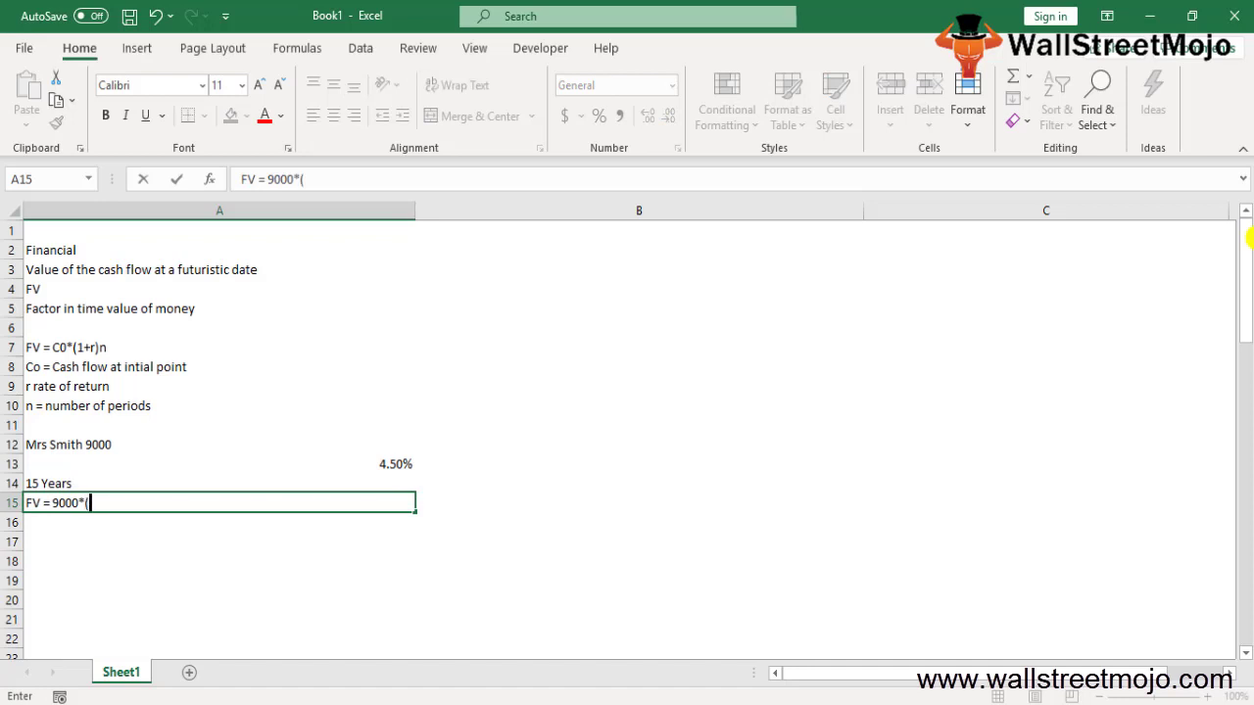
text(1+0.045)^)
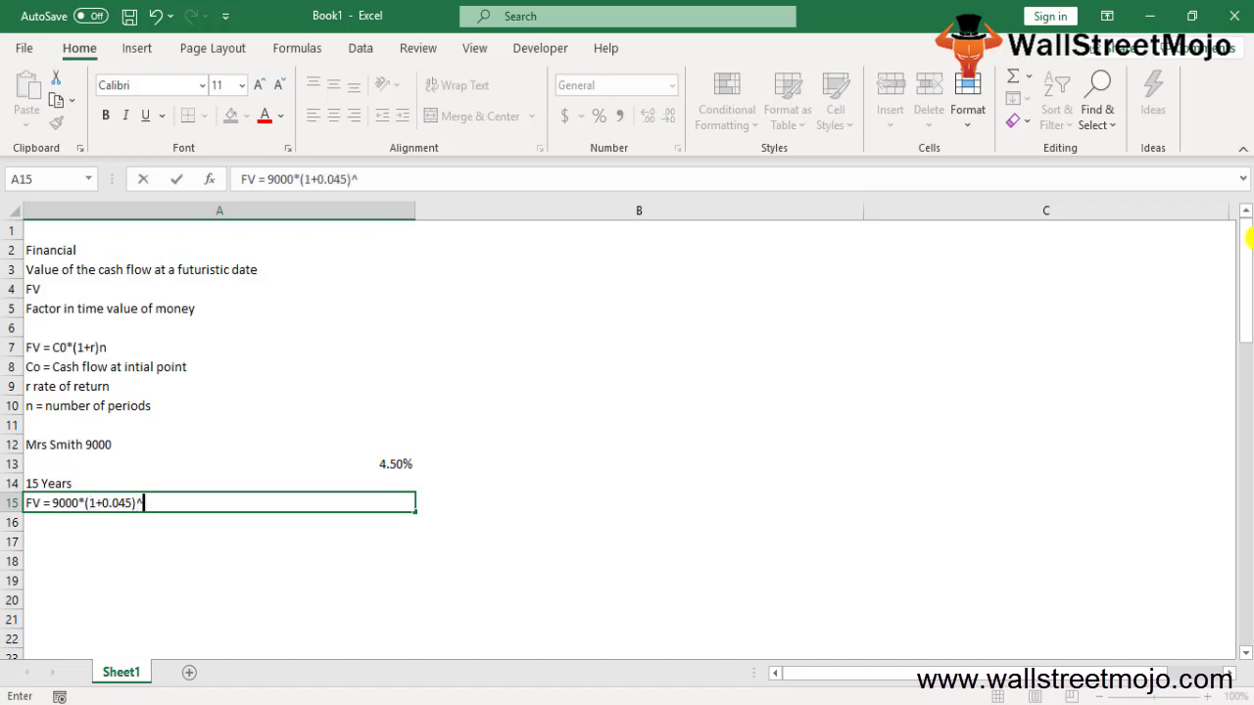
text(15)
key(Return)
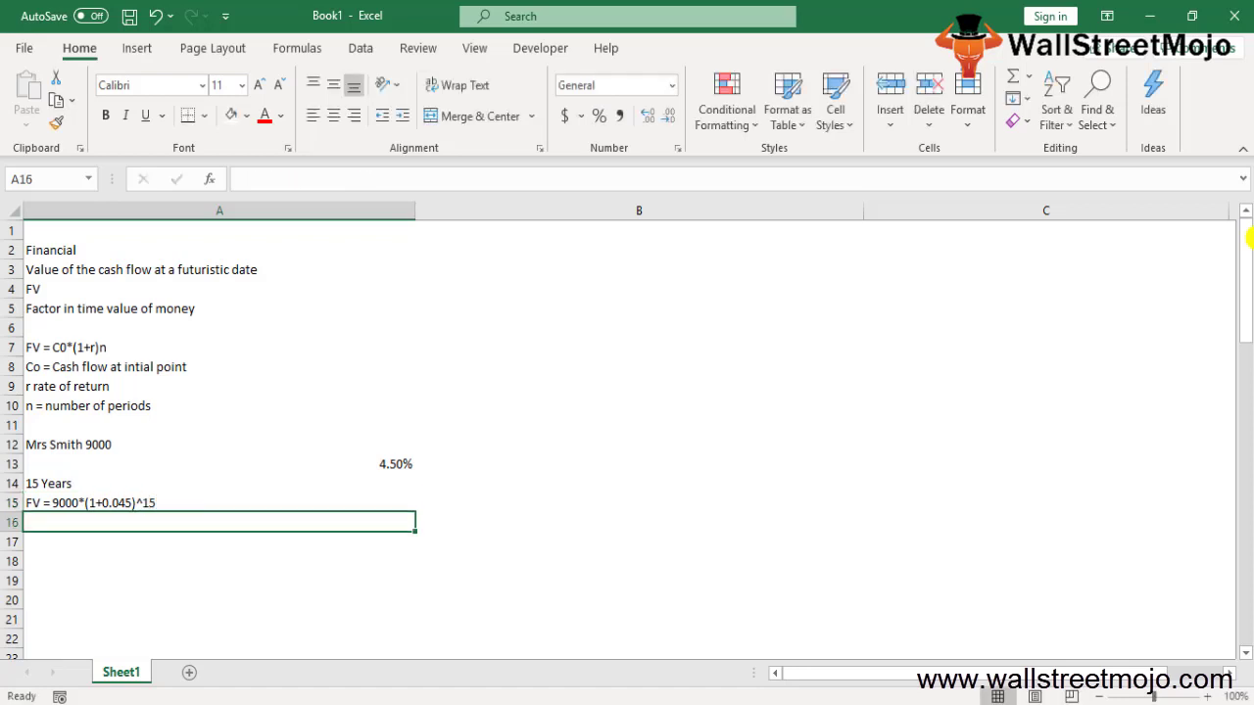
text(=)
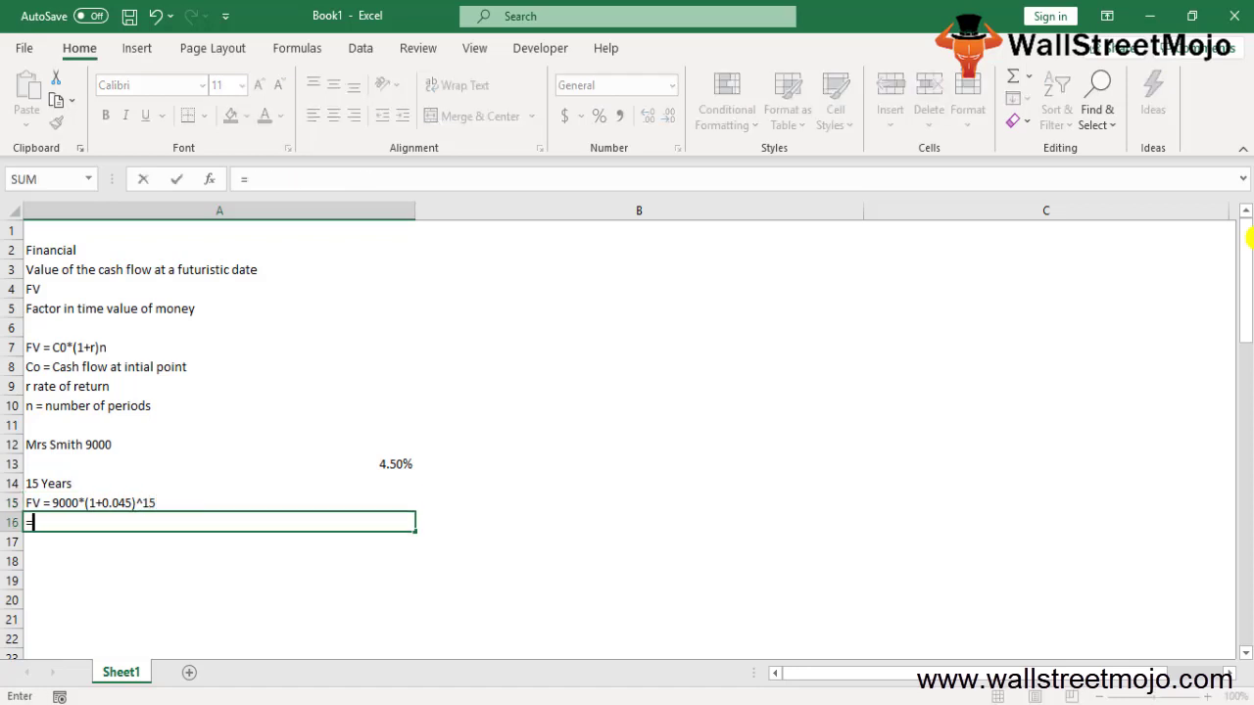
text(9000*(1+)
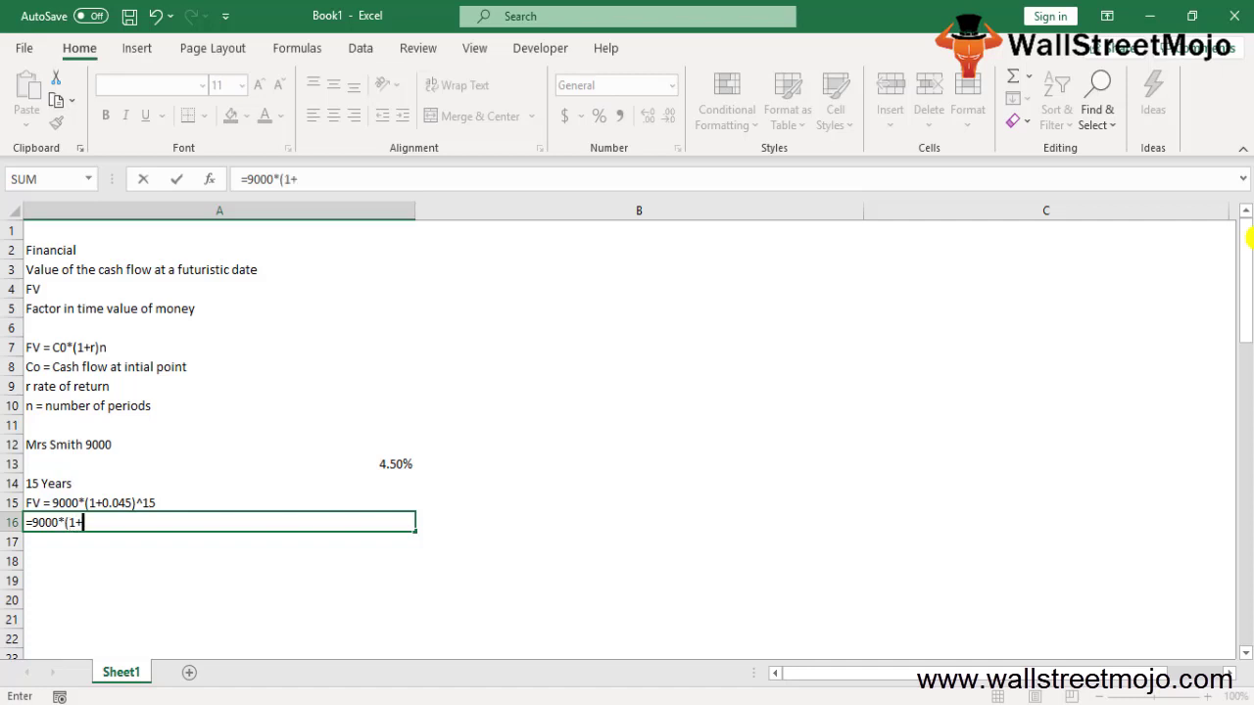
- Strip the FV label so A15 calculates =9000*(1+0.045)^15, shown as 17,418 in Comma Style
key(Escape)
key(Up)
key(F2)
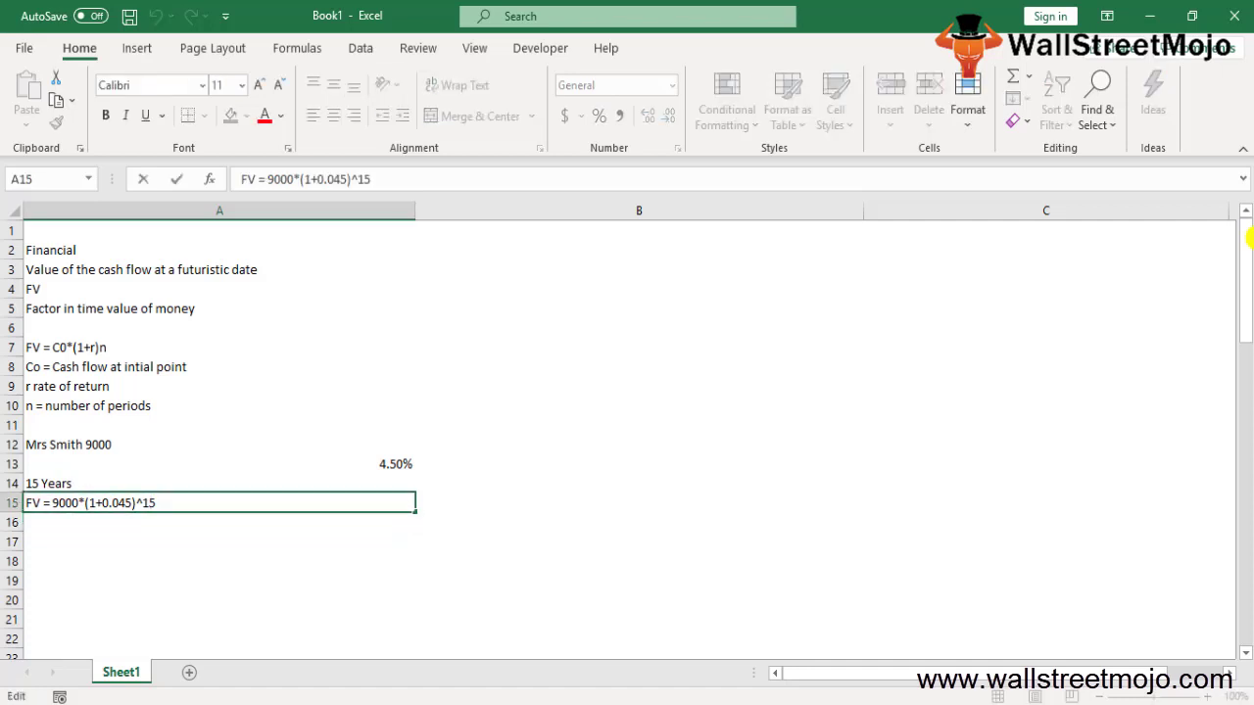
key(Left)
key(Left)
key(Left)
key(Left)
key(Left)
key(shift+Home)
key(BackSpace)
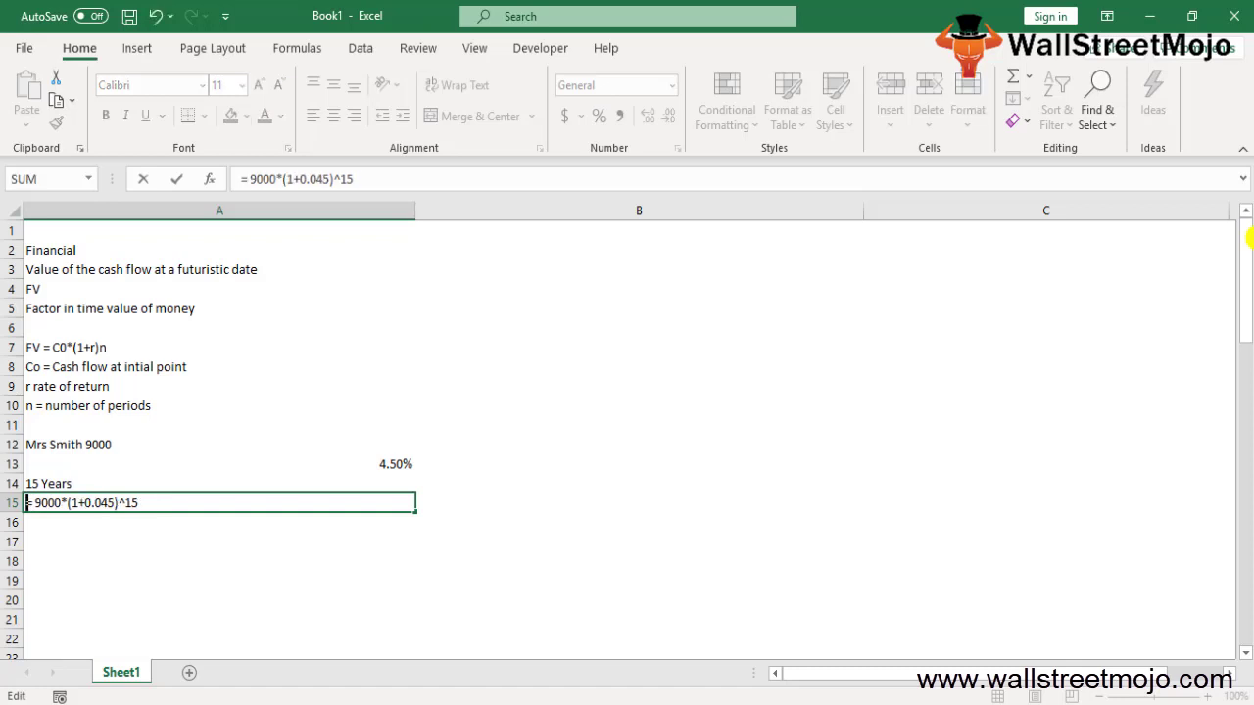
key(ctrl+Return)
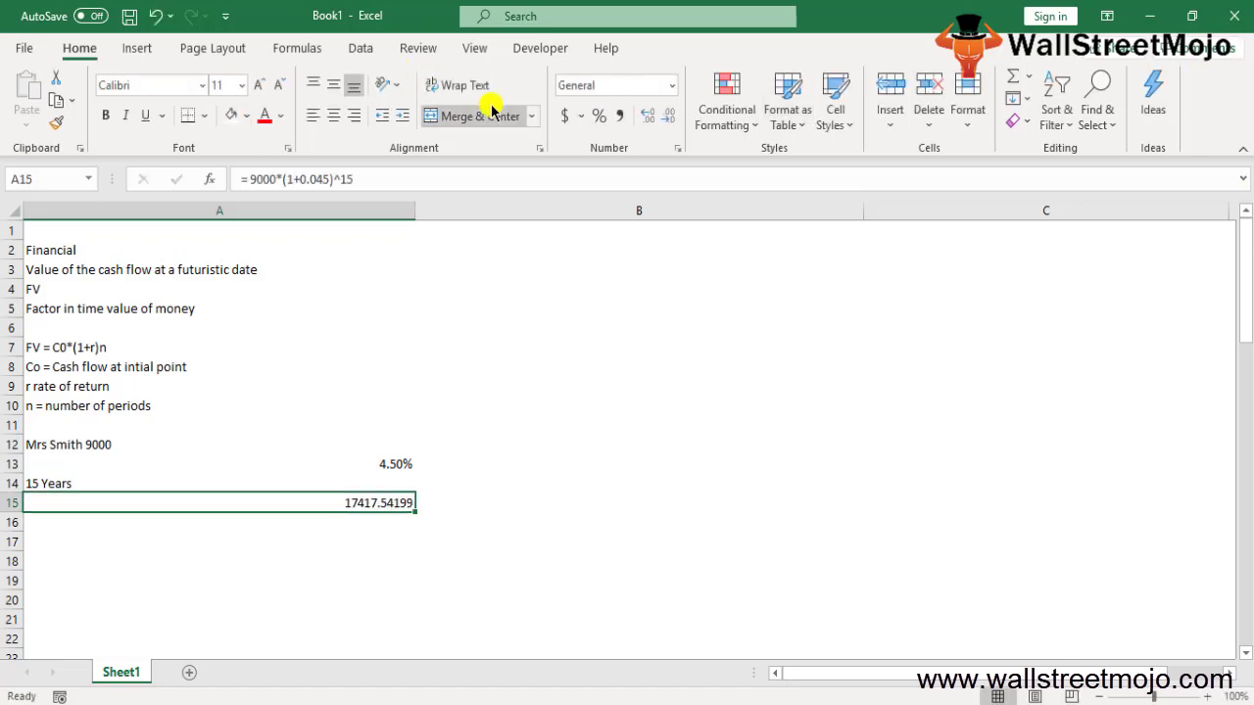
click(623, 114)
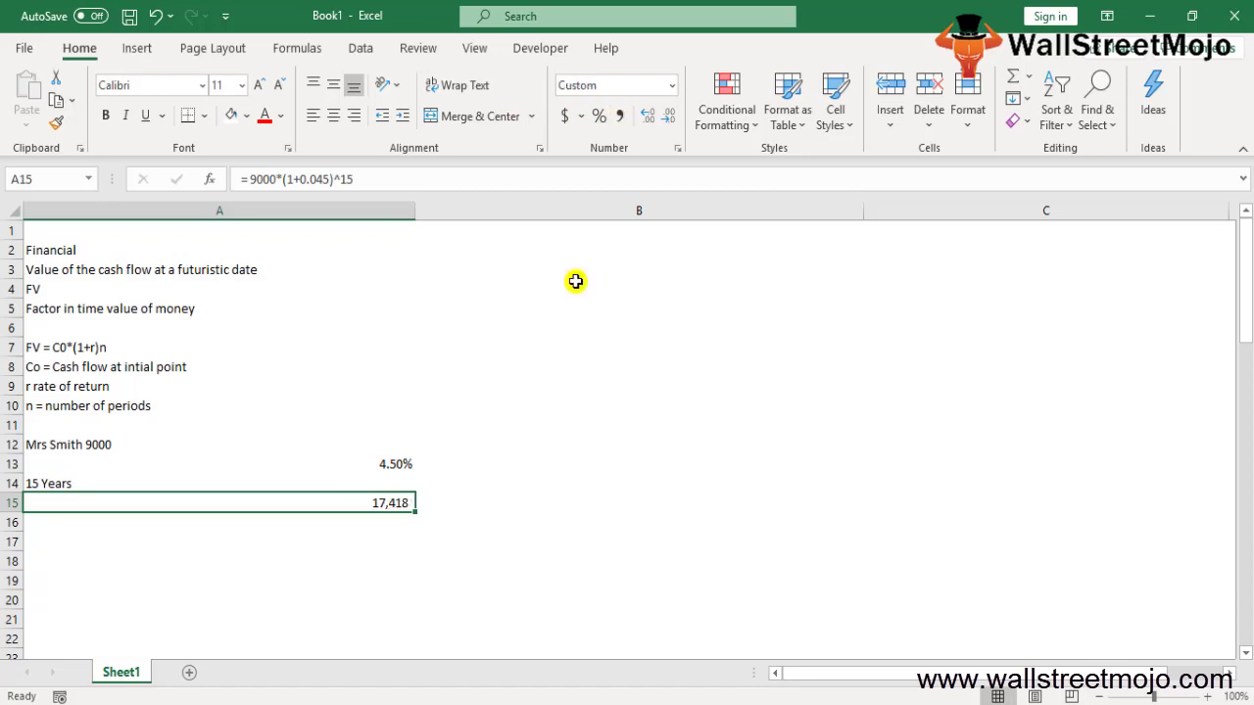
- Enter 20000 in A17, 11% in A18 and 'Quaterly basis' in A19
key(Down)
key(Down)
key(Down)
key(Down)
key(Down)
key(Down)
key(Down)
key(Down)
key(Down)
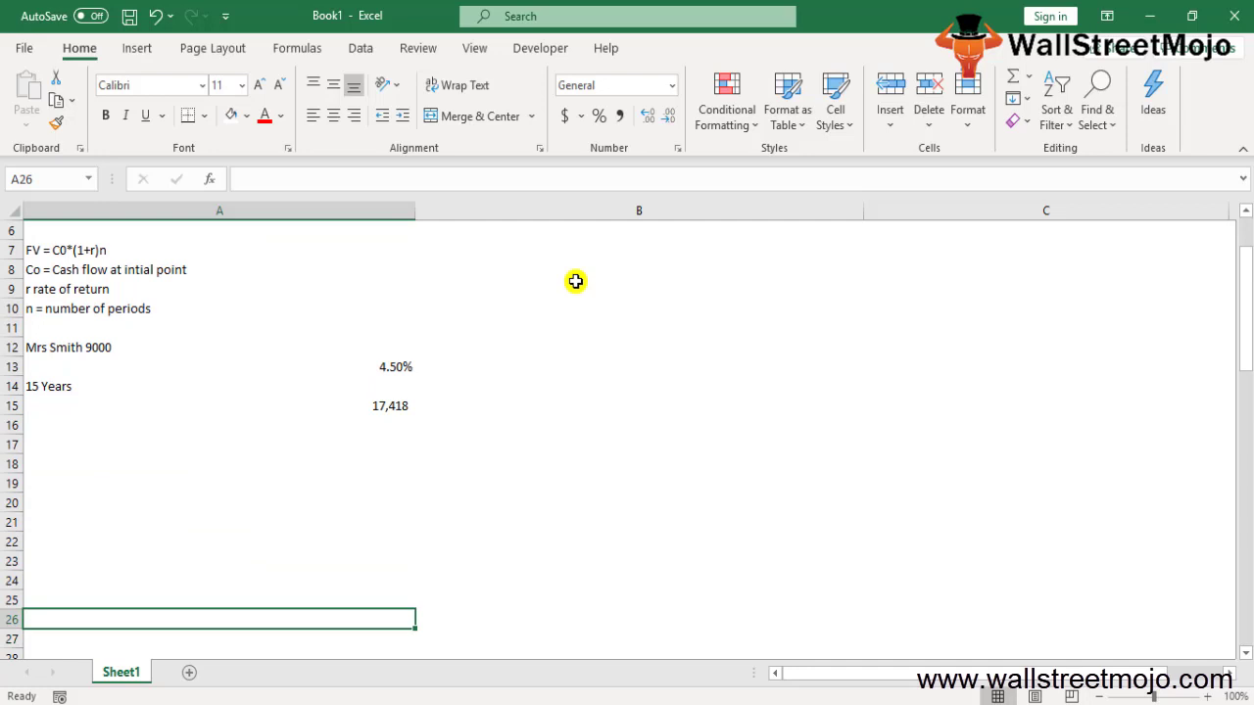
key(Up)
key(Up)
key(Up)
key(Up)
key(Up)
key(Up)
key(Up)
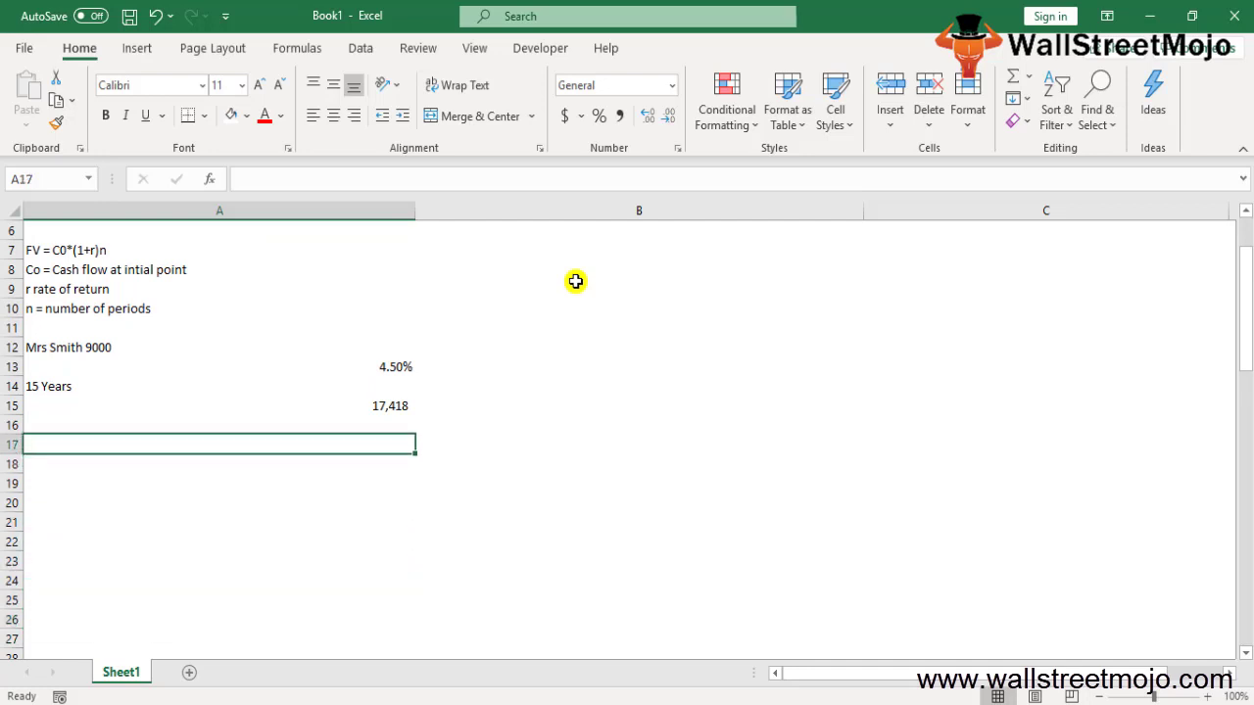
text(20000)
key(Return)
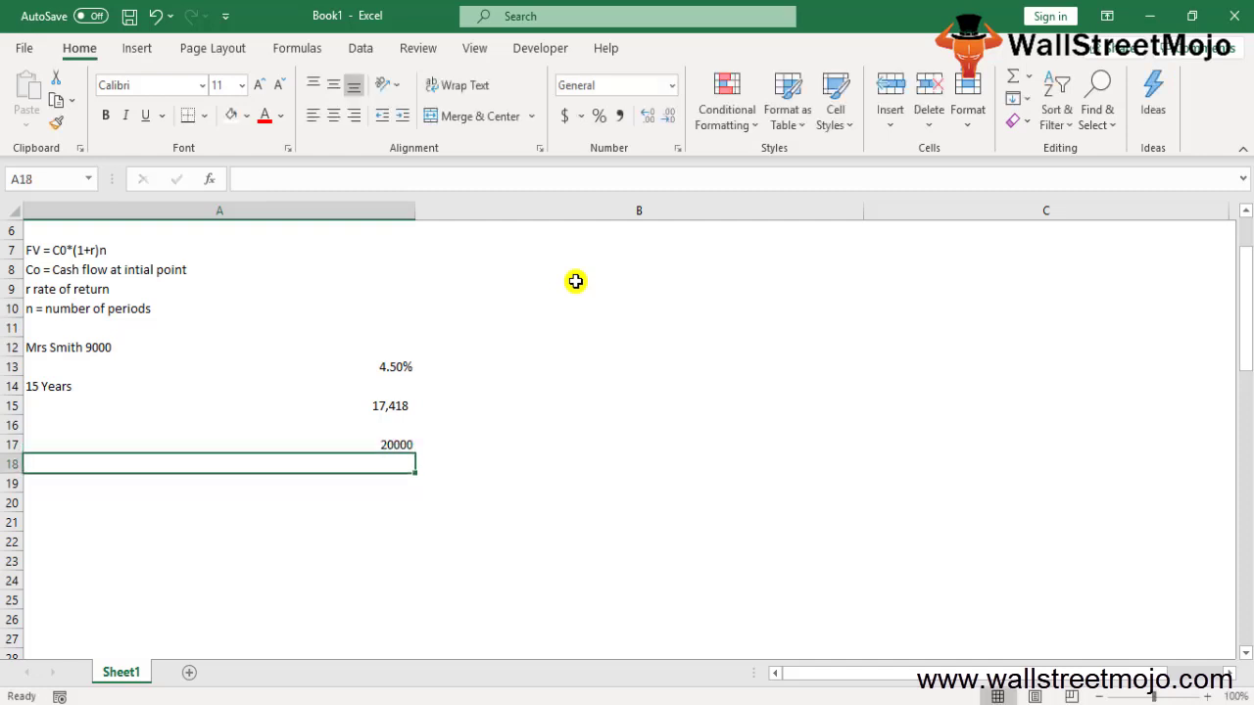
text(11%)
key(Return)
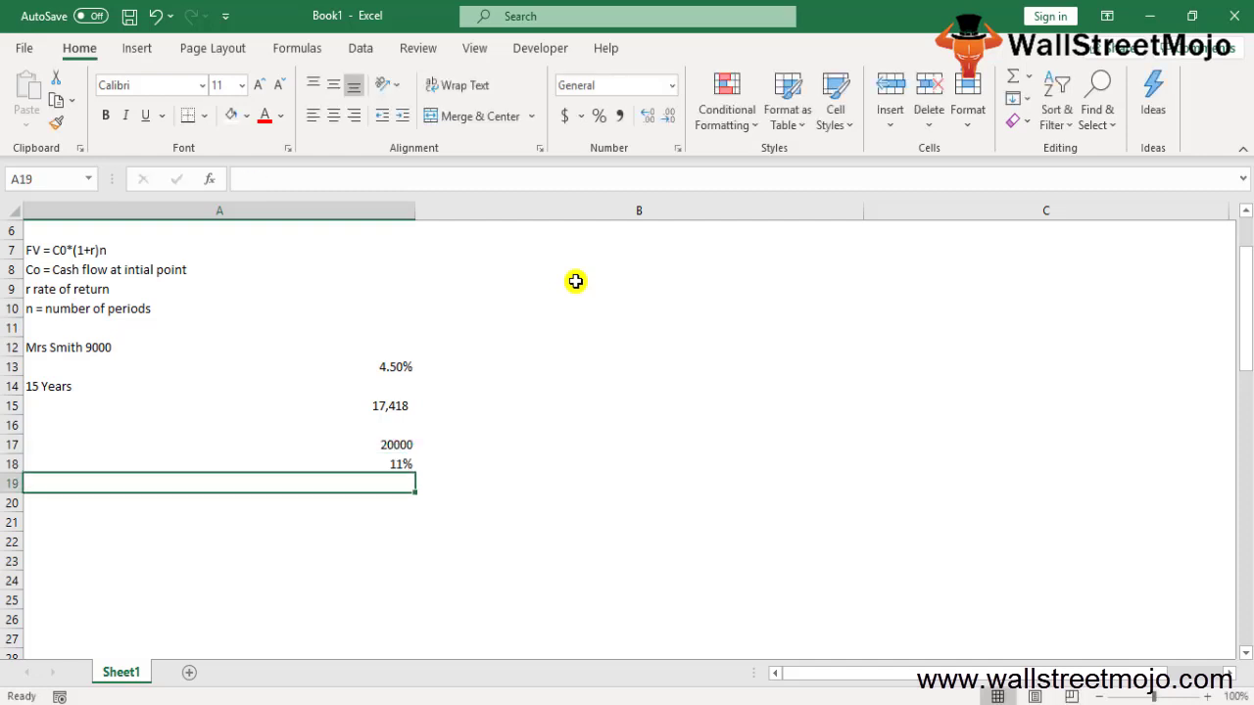
text(Quat)
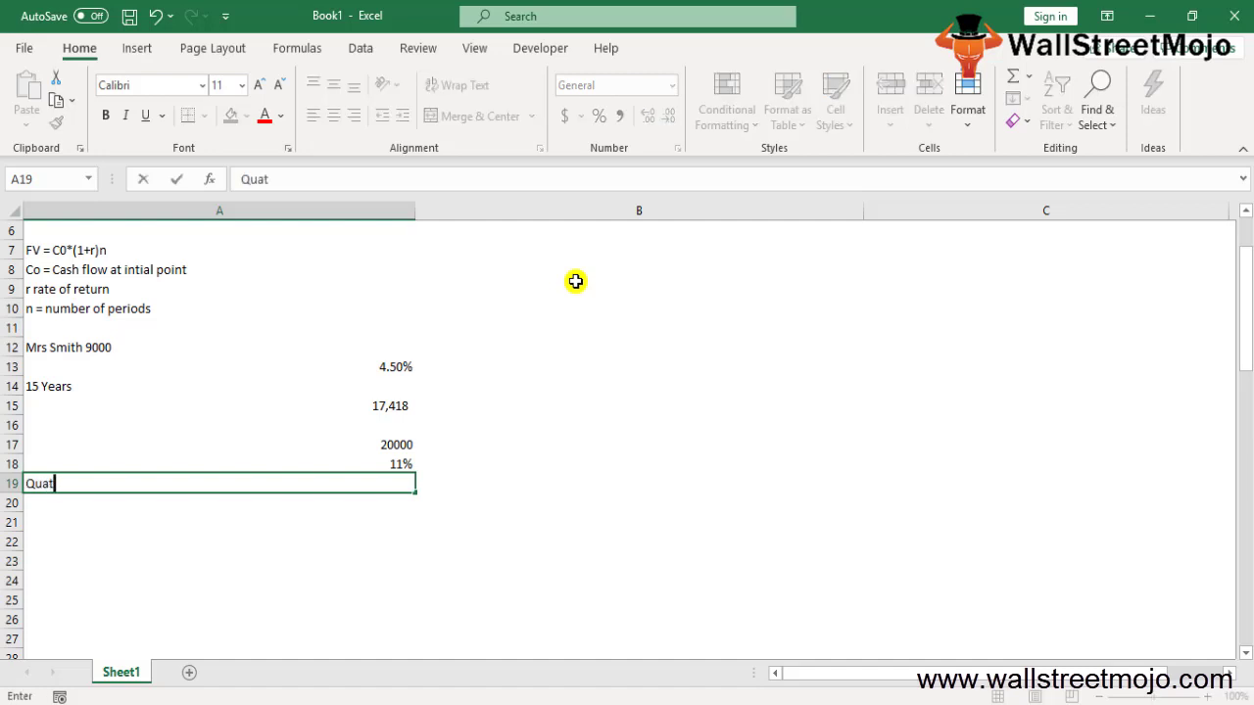
text(erly basis)
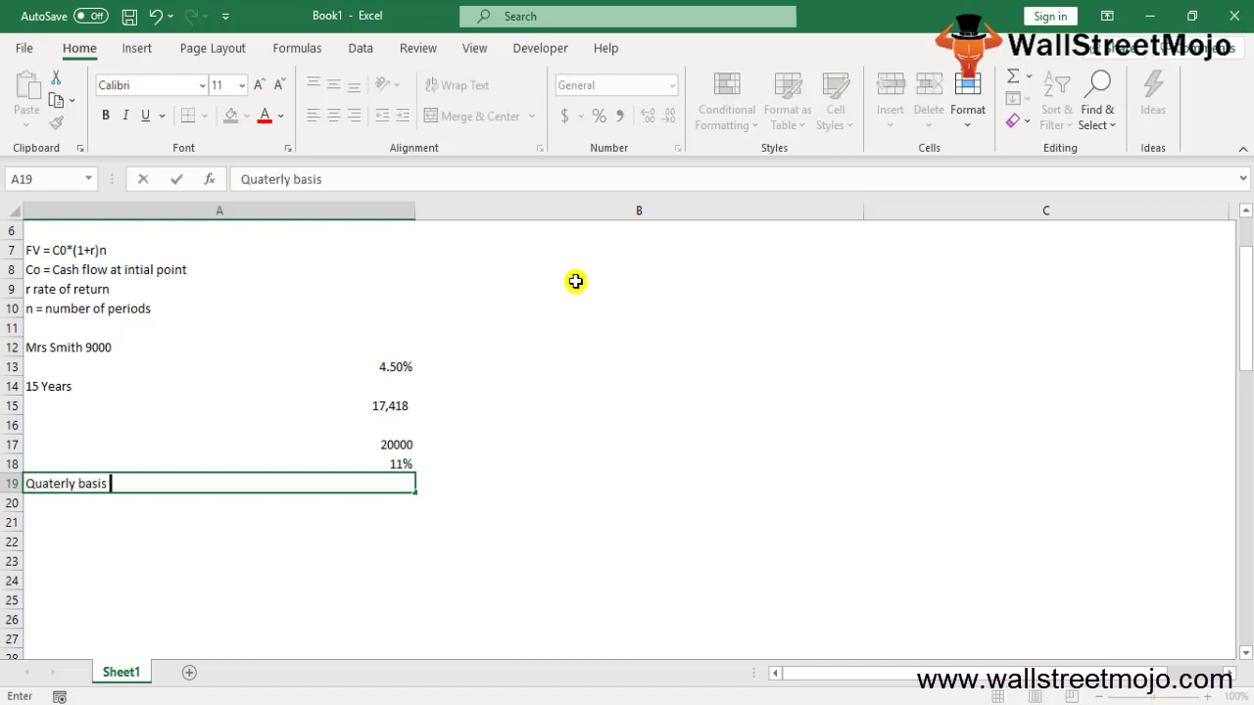
key(Return)
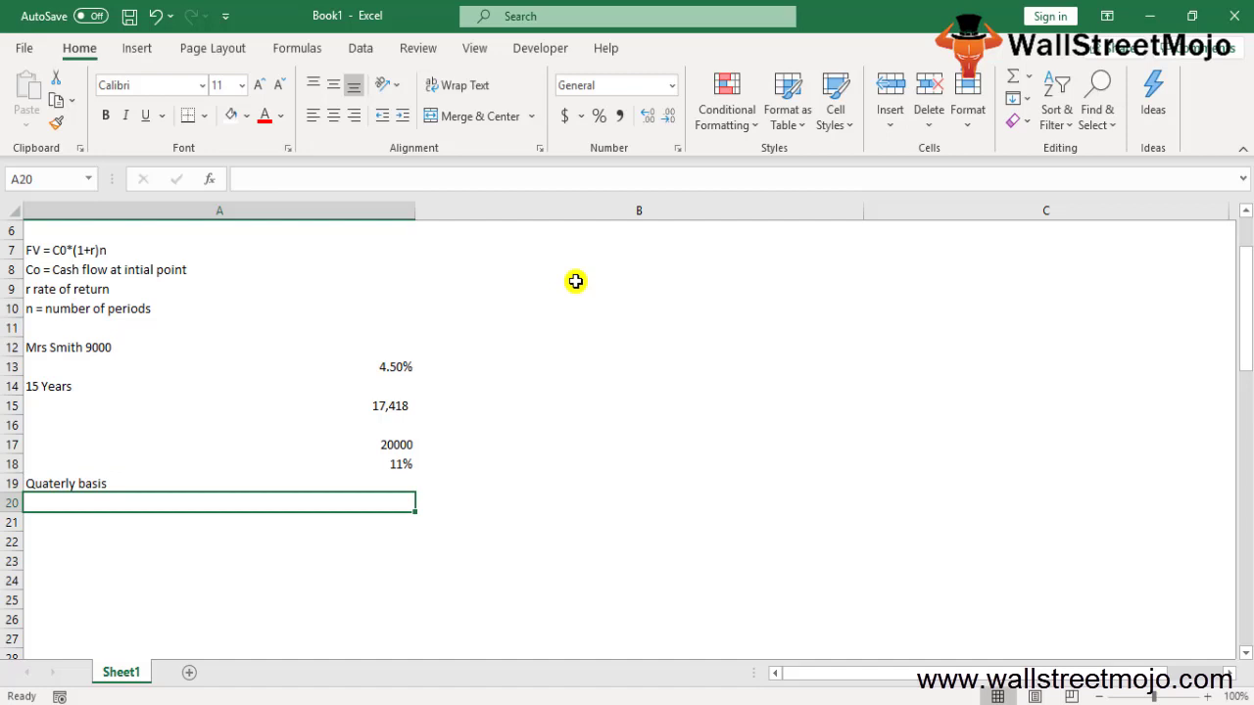
- Add 'Twice a month' in A21 and 'Total value of the account on decemeber 31,2017' in A23
key(Return)
text(T)
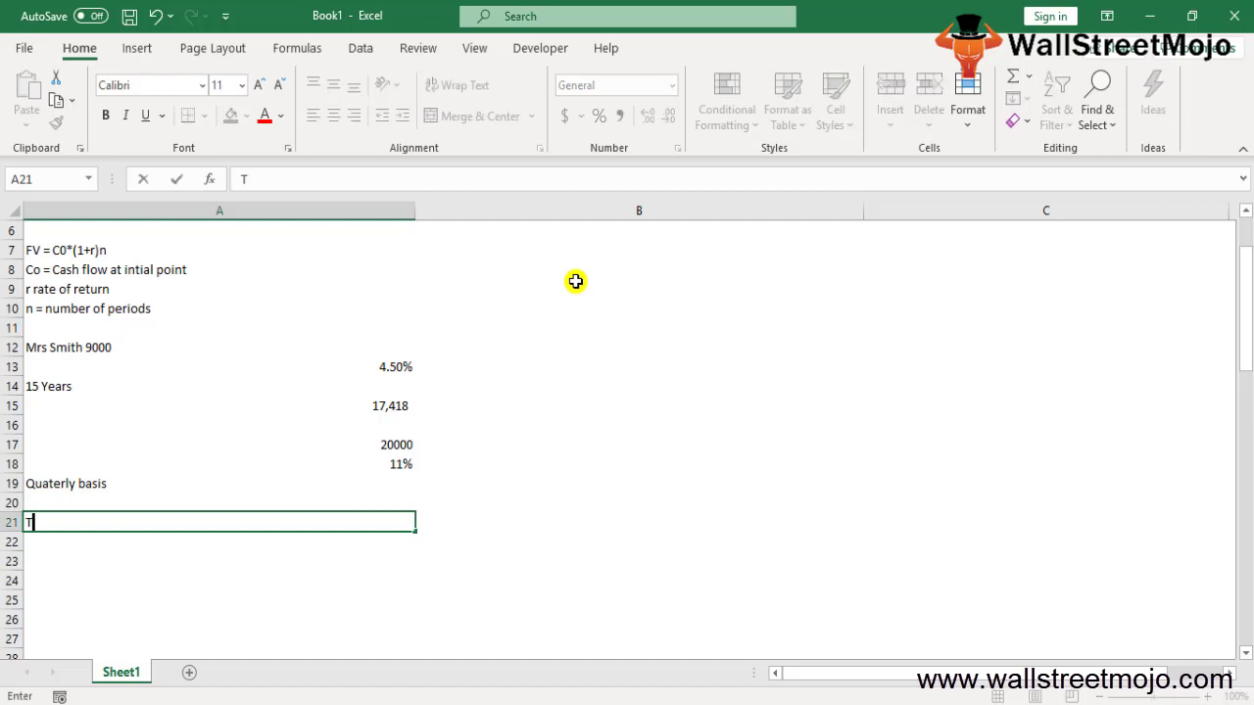
text(wice a month)
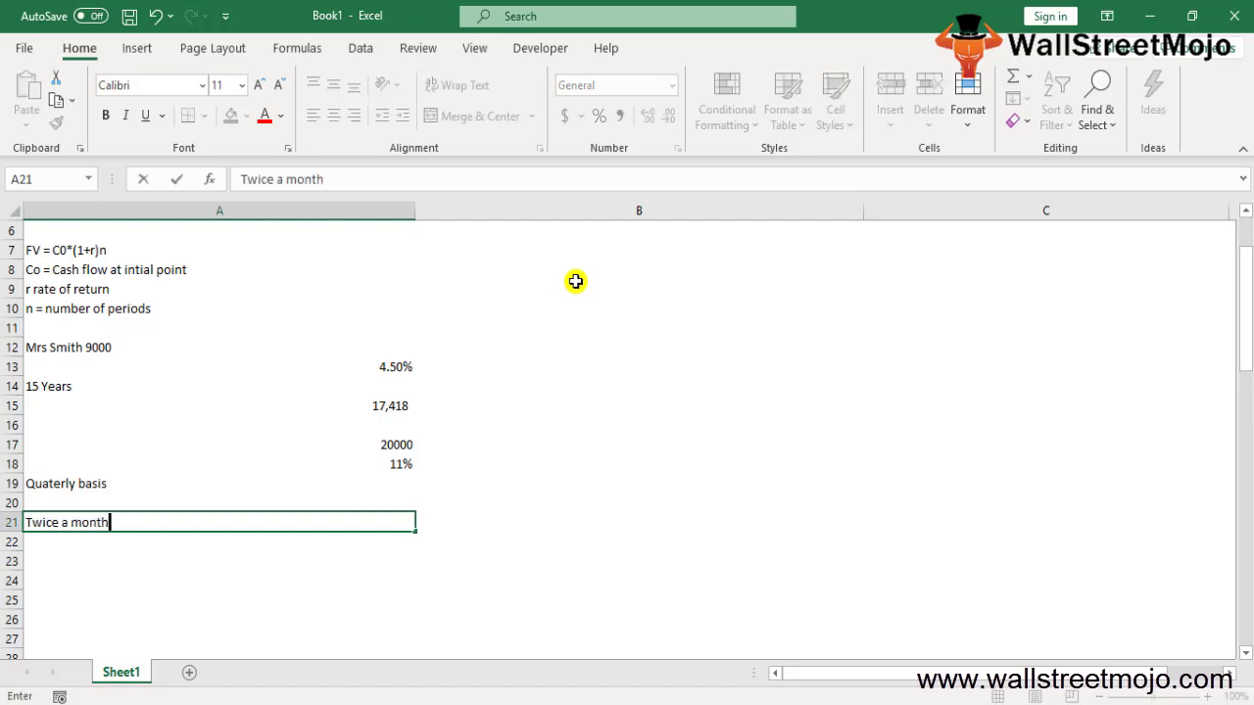
key(Return)
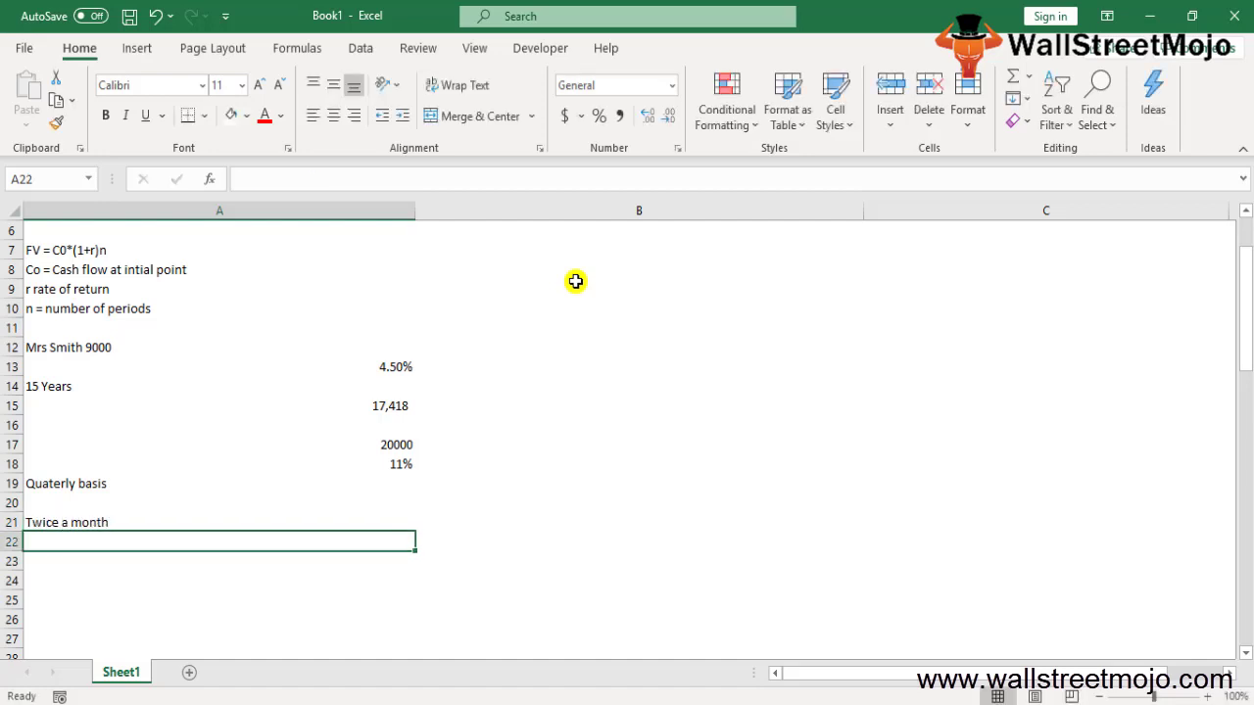
key(Return)
text(To)
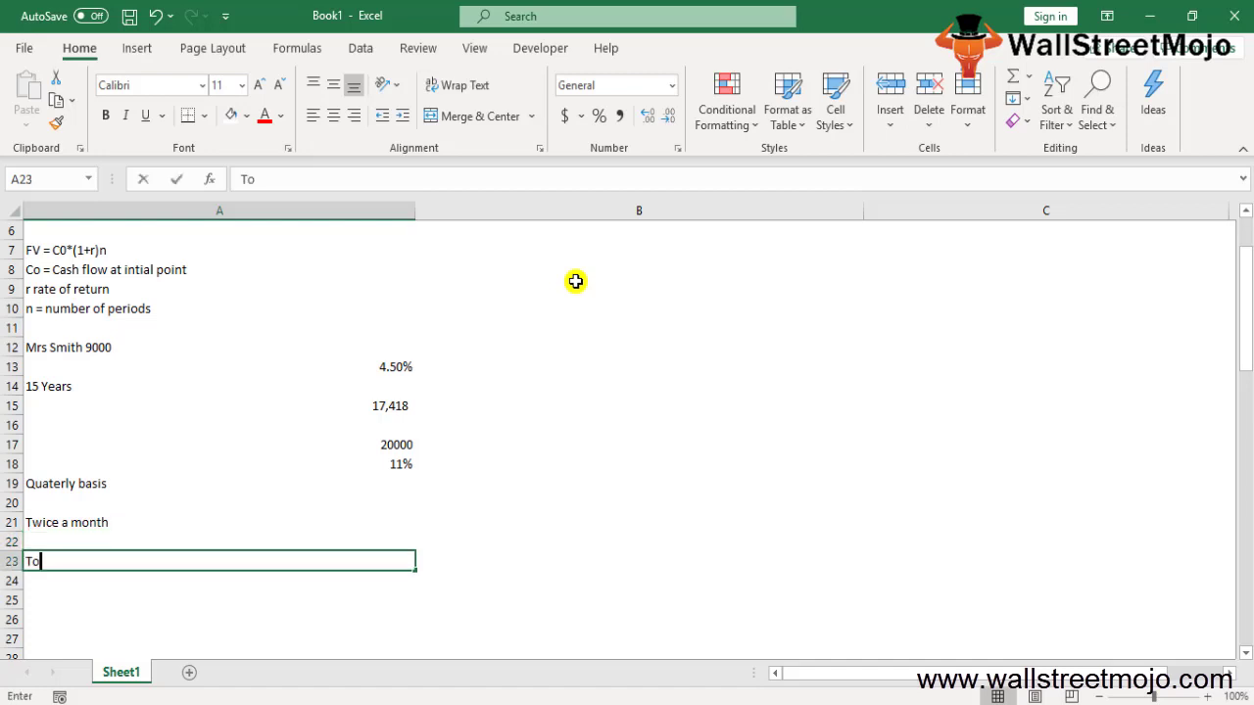
text(tal value of the co)
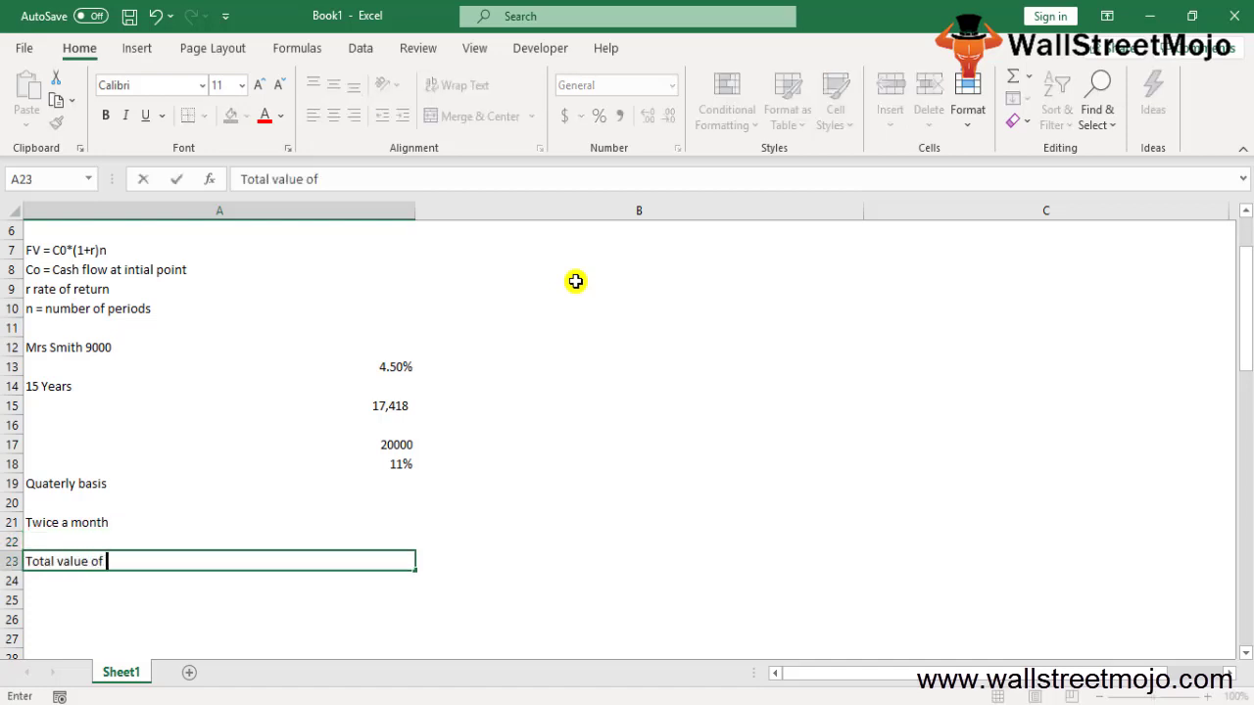
key(BackSpace)
key(BackSpace)
text(account )
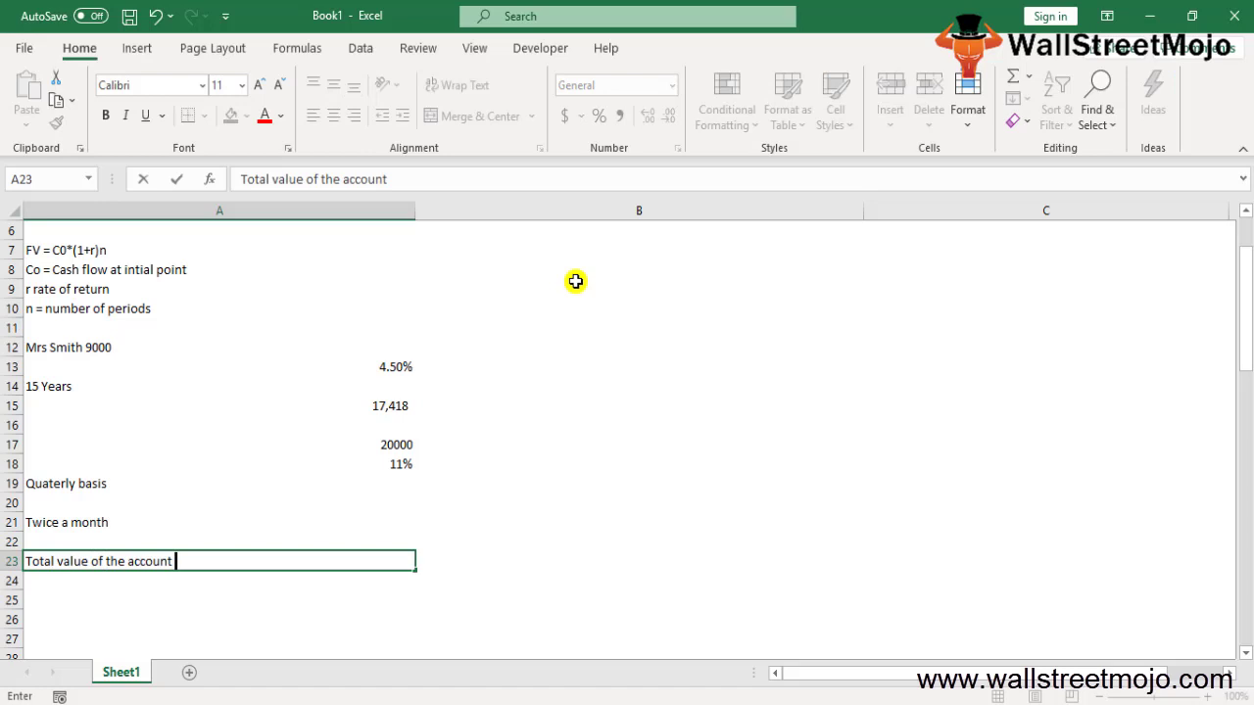
text(on deceme)
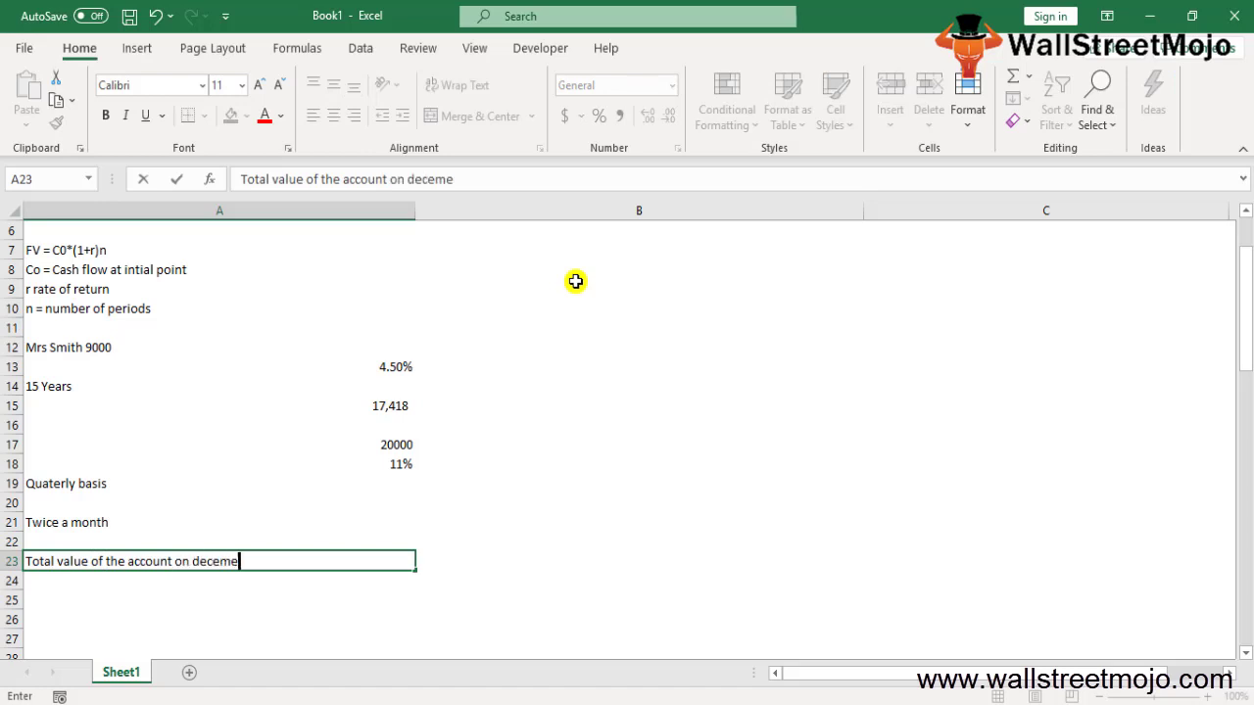
text(ber 31,2017)
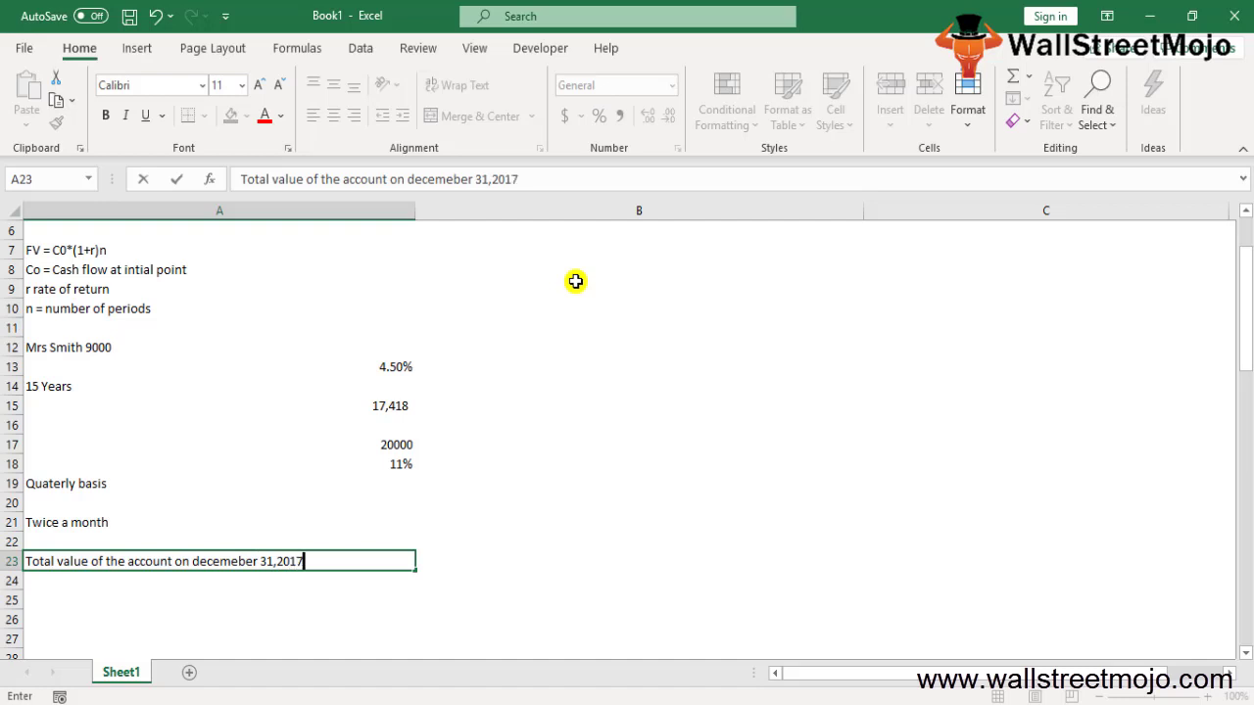
key(Return)
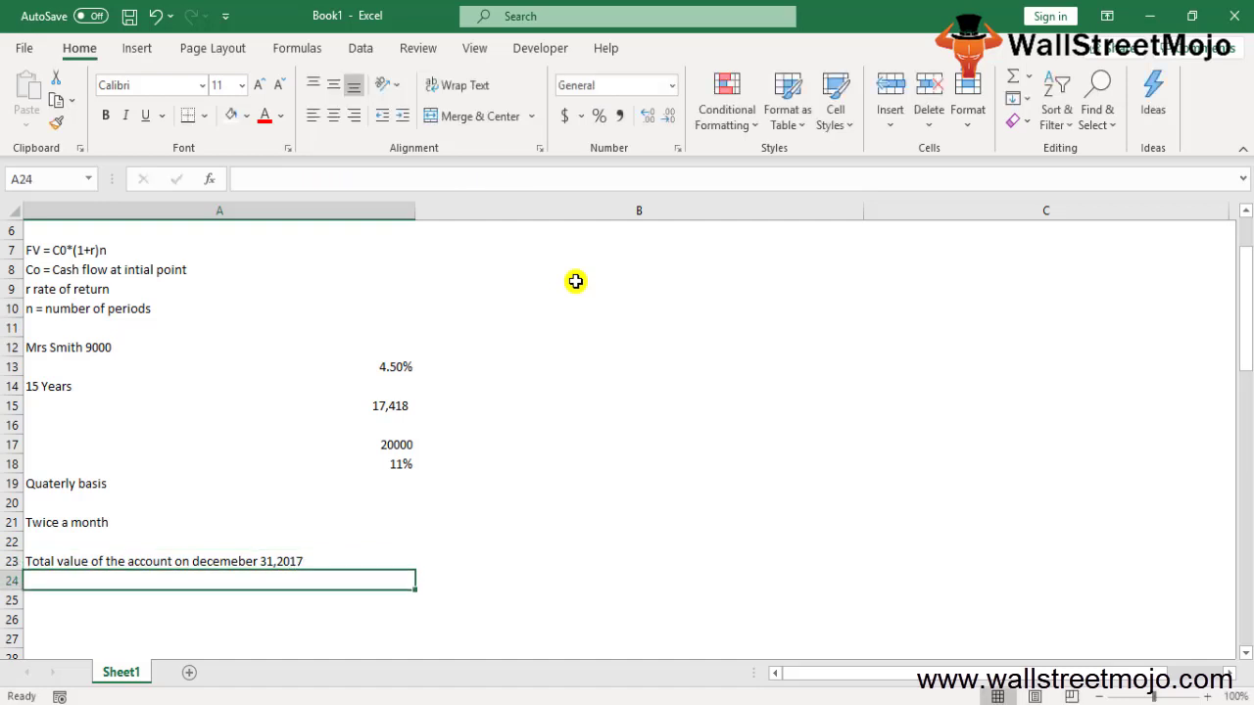
- Enter PV (Jan16-Dec16) = 20000 in A25, then N=4, 11 and 2.75 beneath it
key(Return)
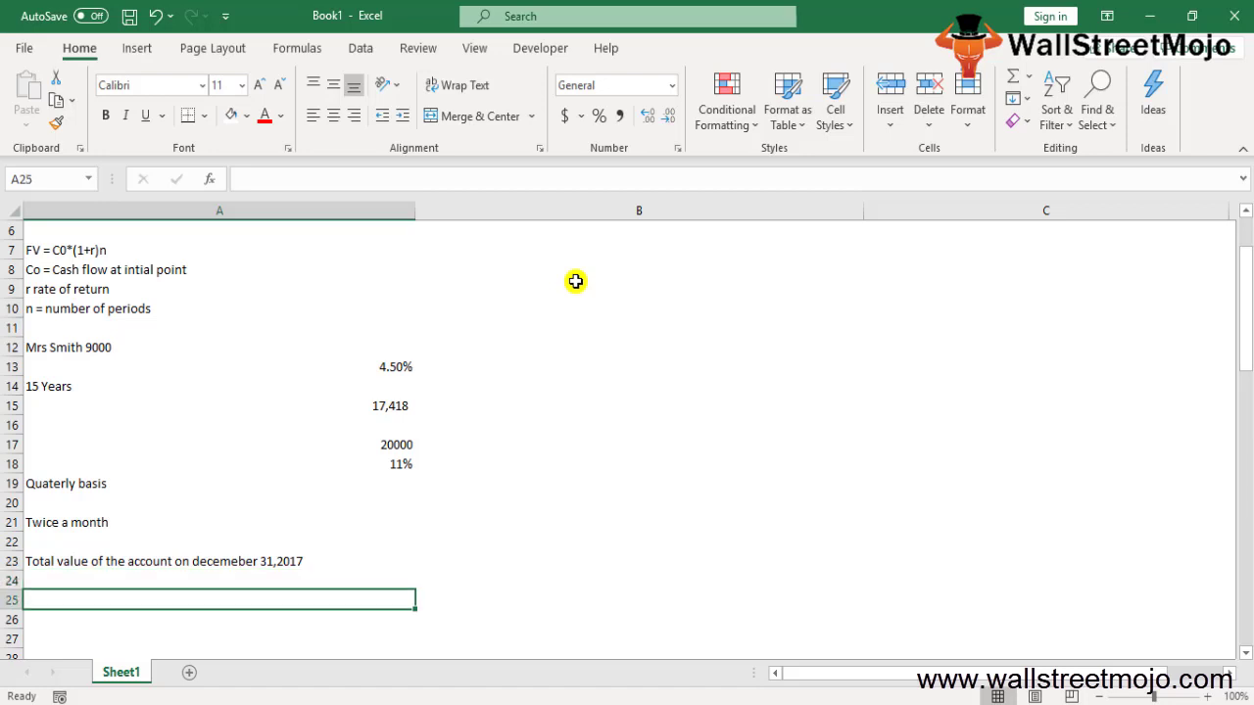
text(PV )
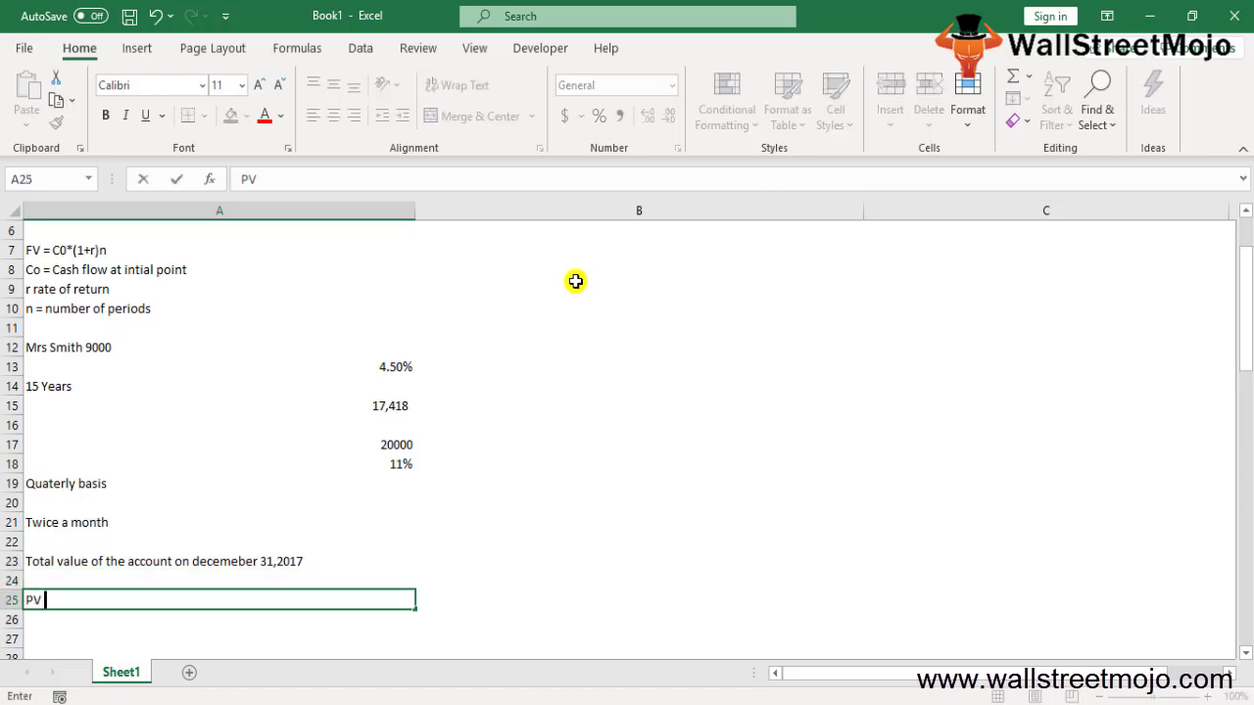
text((Jan16-Dec16)
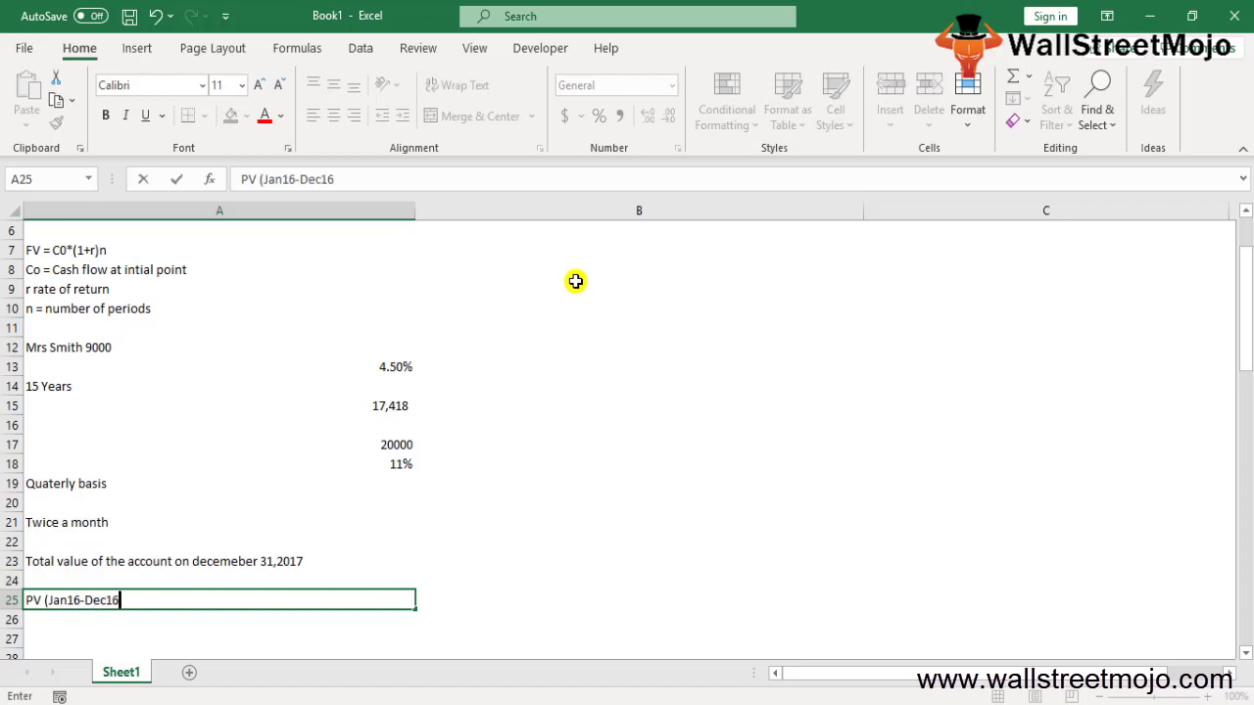
text() = 20000)
key(ctrl+Return)
key(Return)
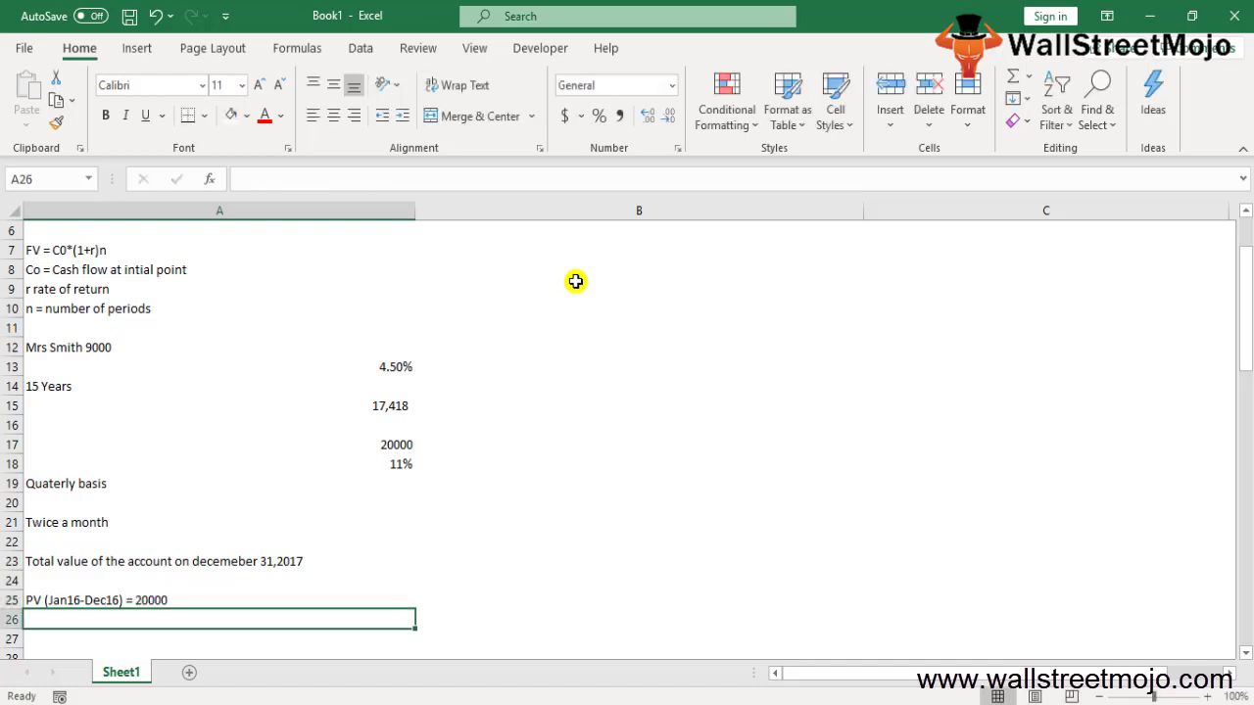
text(N=4)
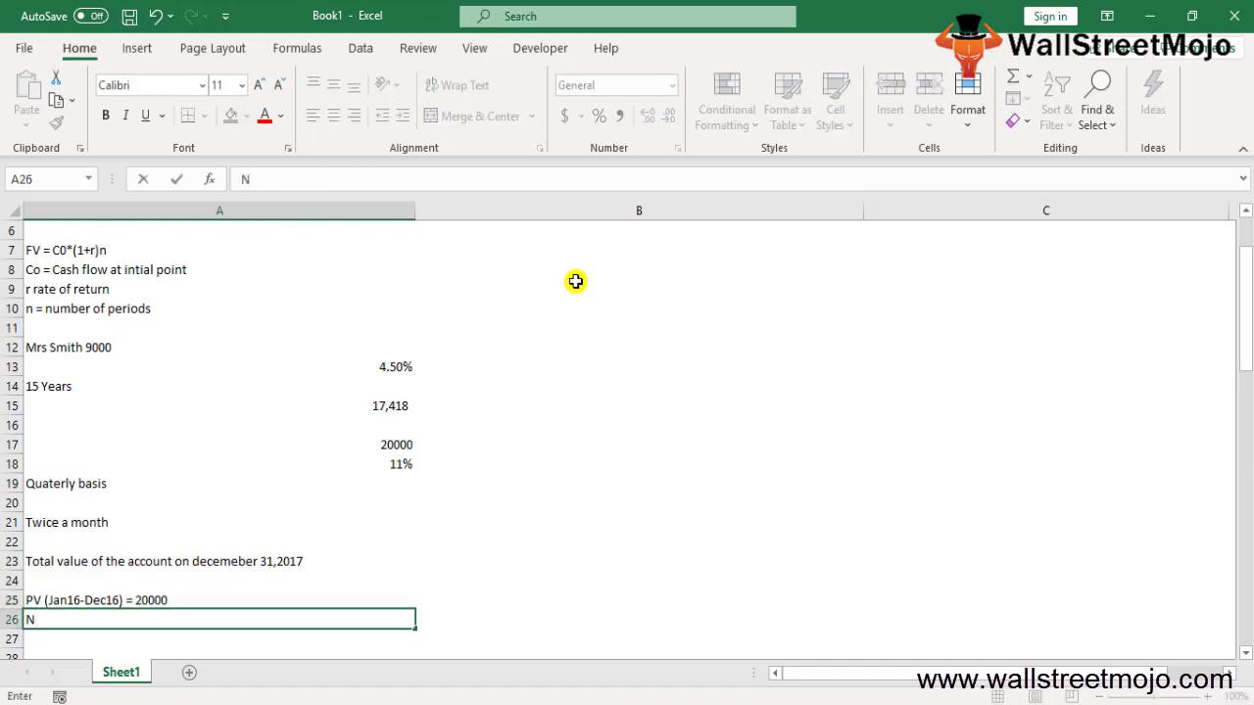
key(Return)
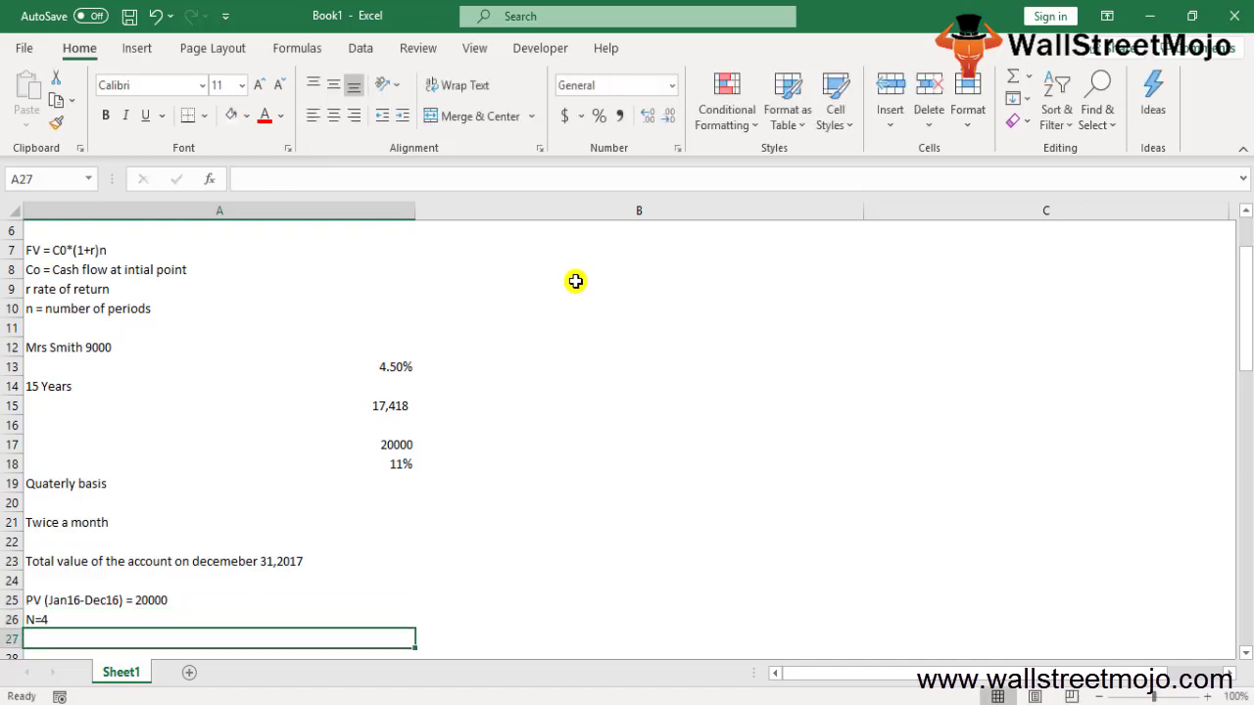
text(11)
key(Return)
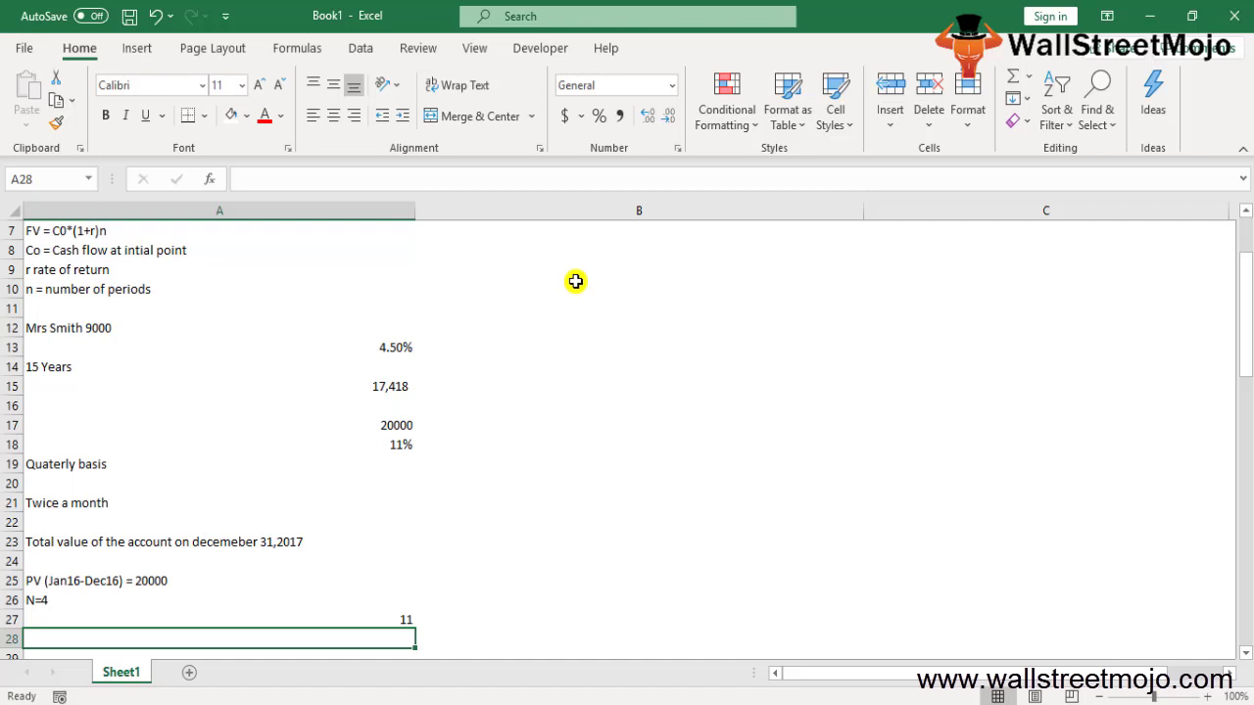
text(2.75)
key(Return)
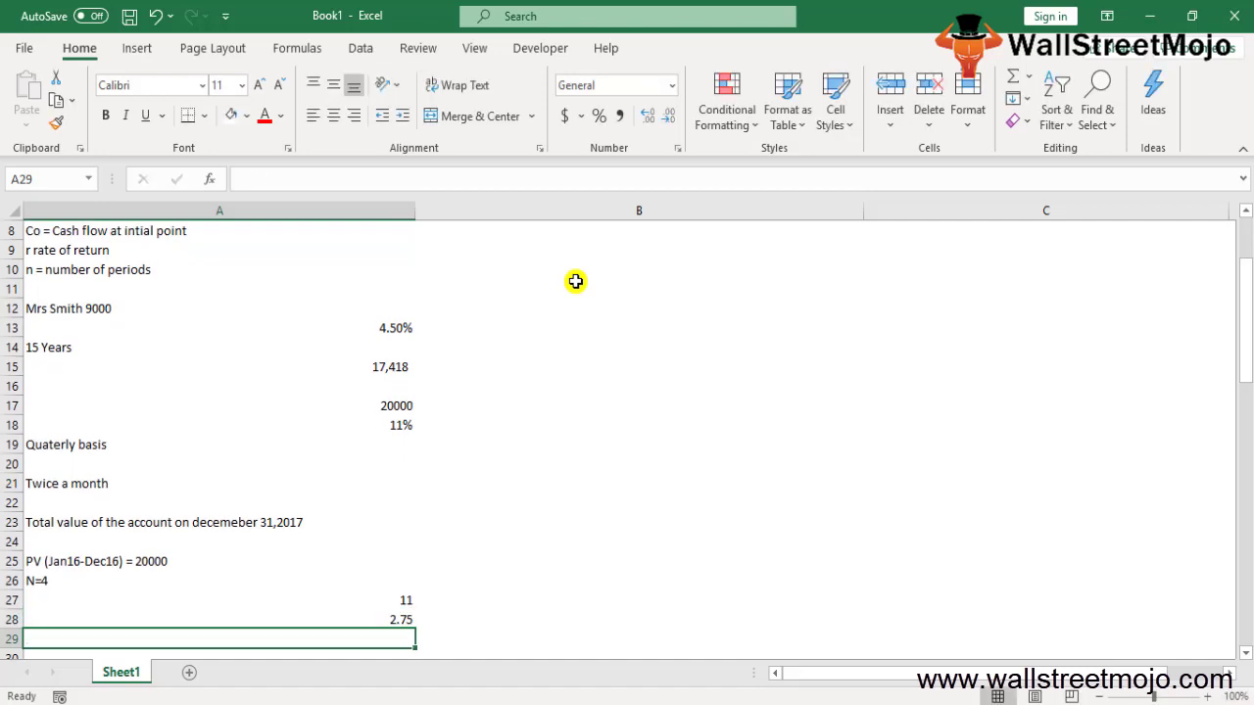
key(Return)
- Make A30 the formula = 20000*(1+0.0275)^4, dropping the FV label, so it shows 22292.42519
text(F)
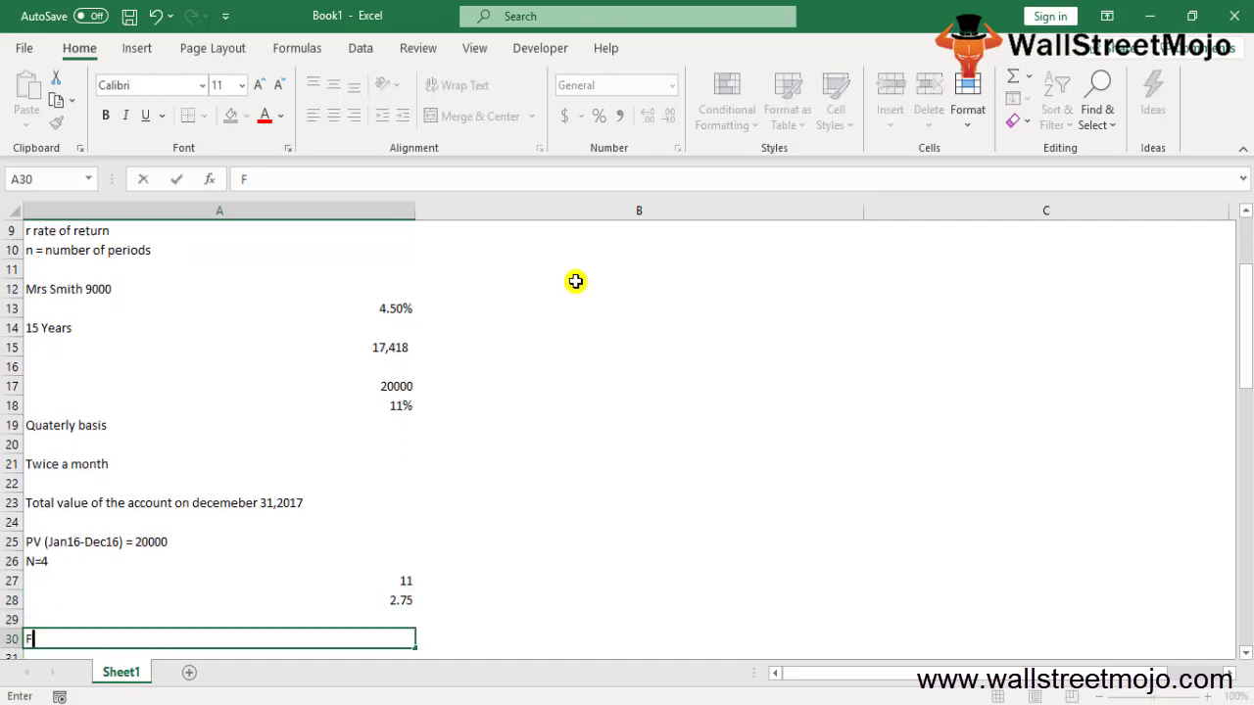
text(V= 20000*)
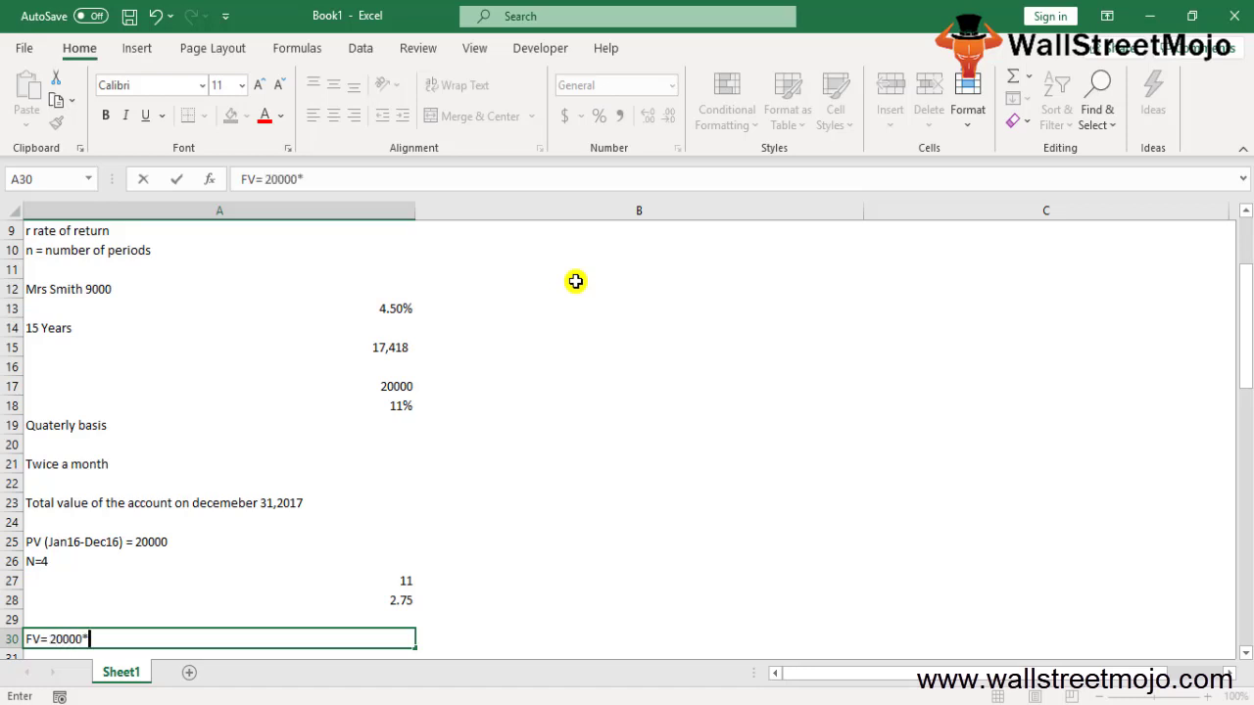
text((1+0.0275))
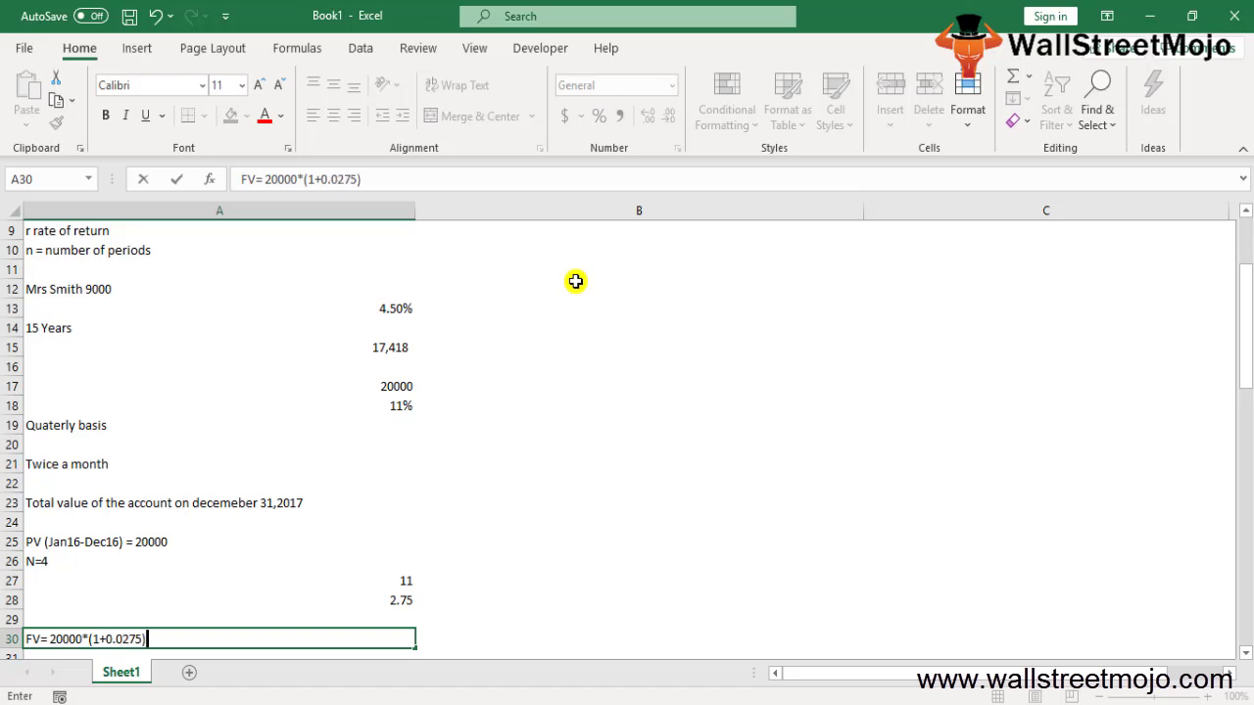
text(^4)
key(Return)
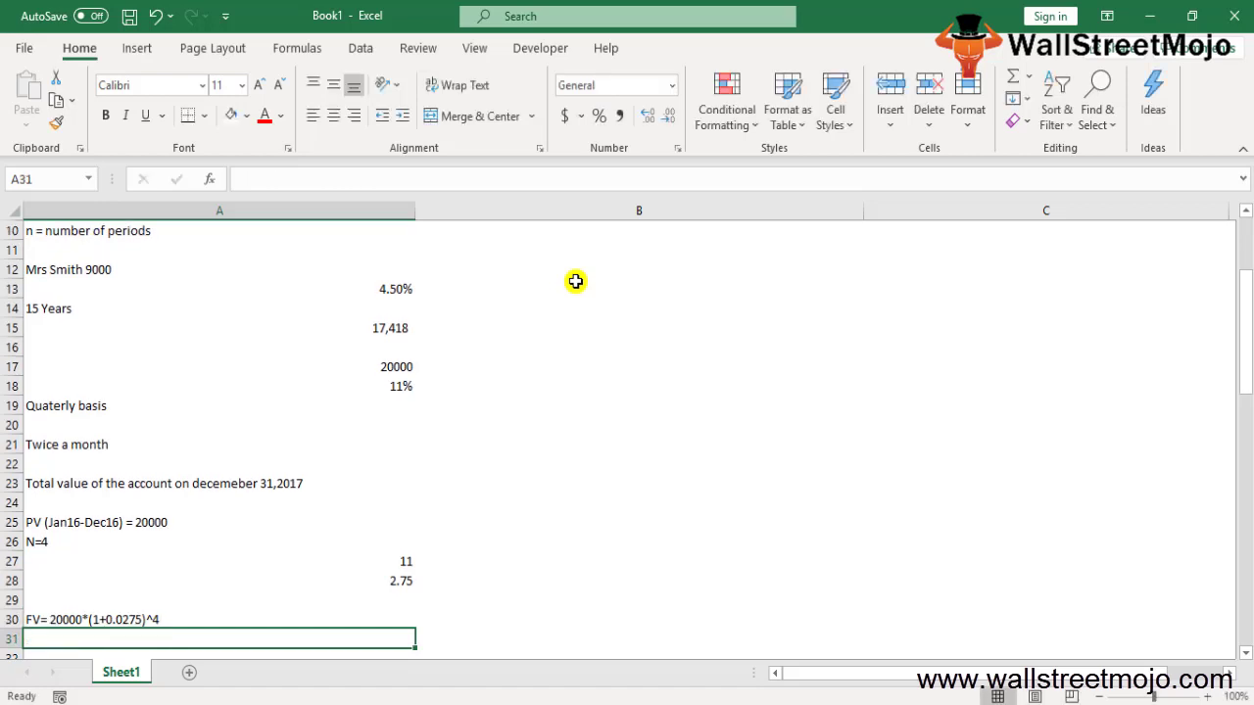
key(Up)
key(F2)
key(Left)
key(Left)
key(Left)
key(Left)
key(Left)
key(Left)
key(Left)
key(Left)
key(Left)
key(Left)
key(Left)
key(Left)
key(Left)
key(Left)
key(Left)
key(Left)
key(Left)
key(Left)
key(Left)
key(Left)
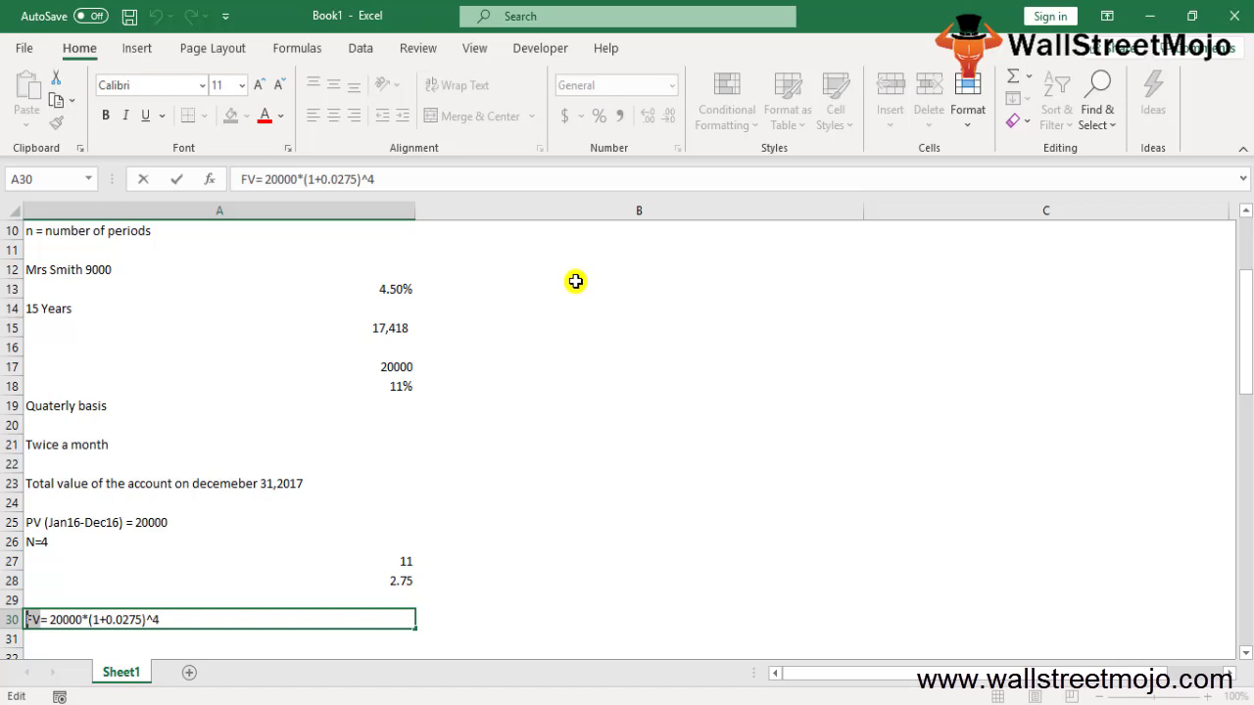
key(BackSpace)
key(Delete)
key(Return)
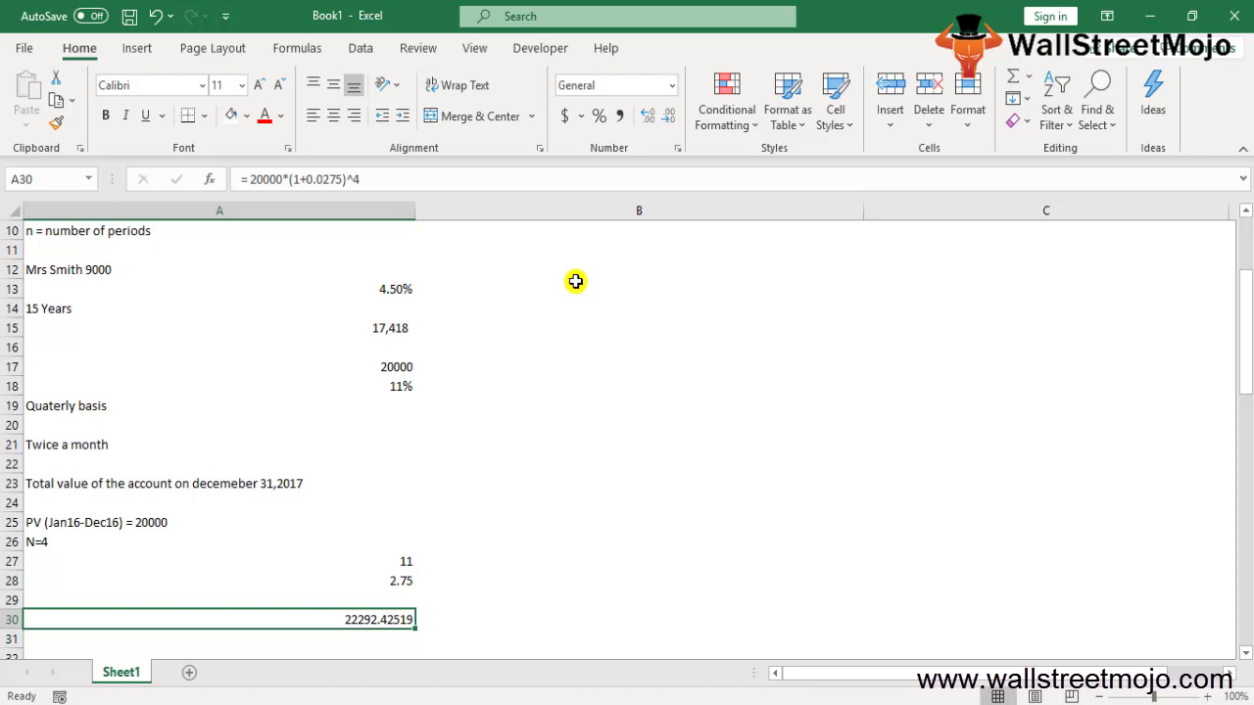
key(Return)
key(Return)
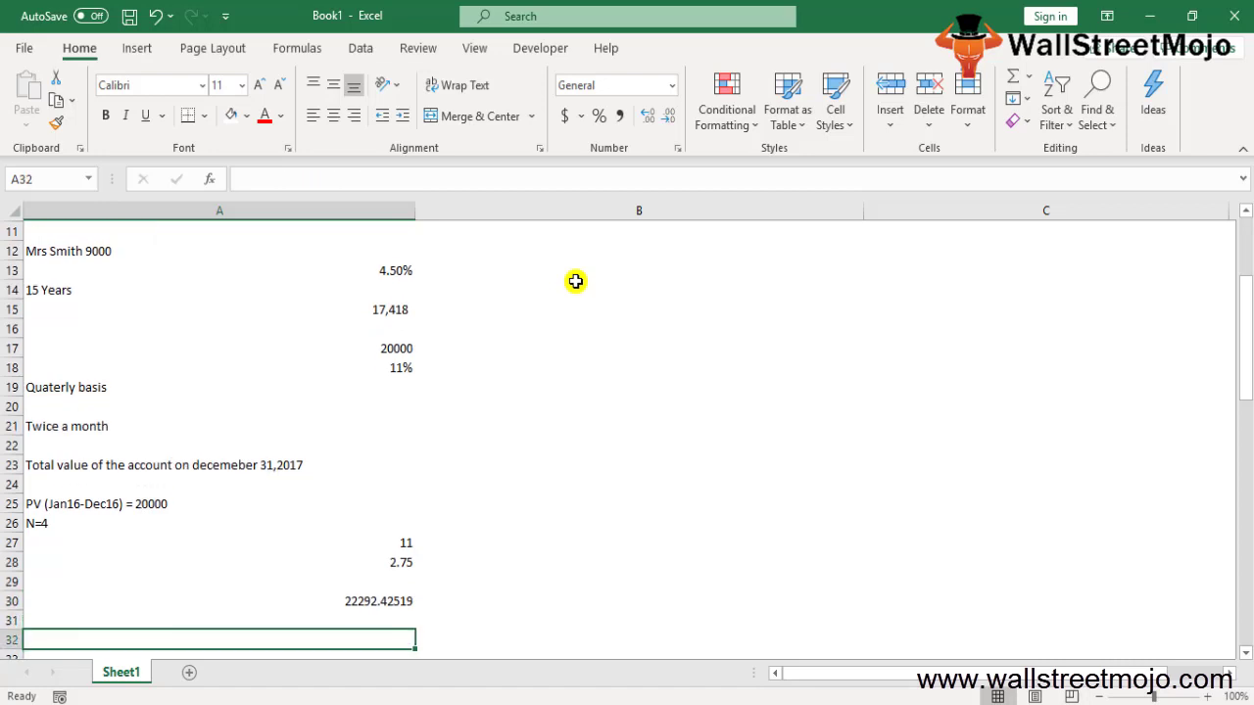
- Enter 2*24 in A31 and 'Monthly interest rate =11/12' in A32
key(Up)
text(2*24)
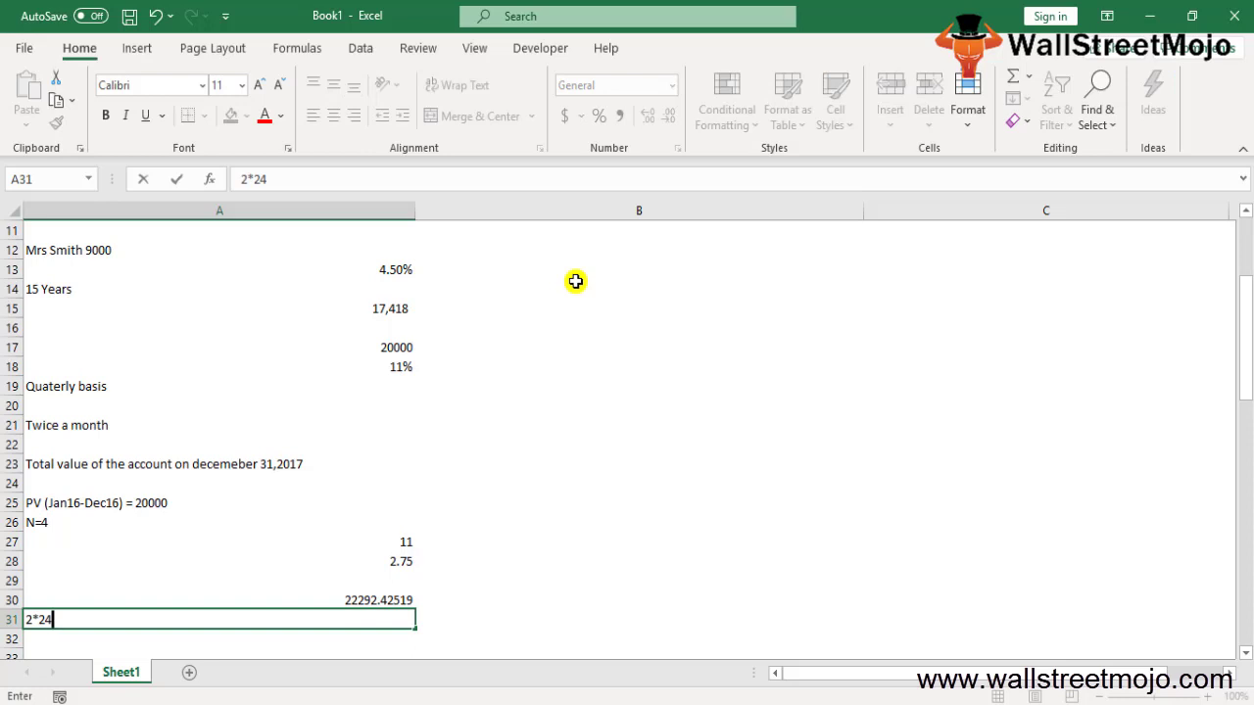
key(Return)
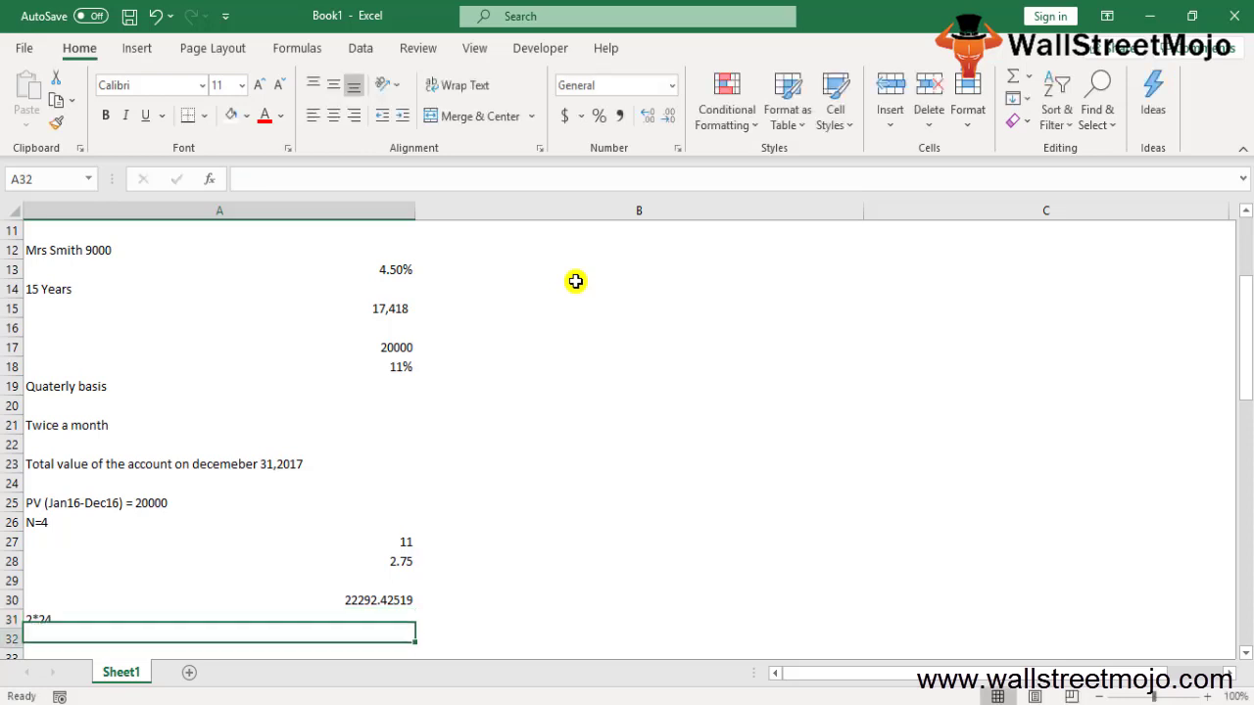
scroll(575, 281, down, 1)
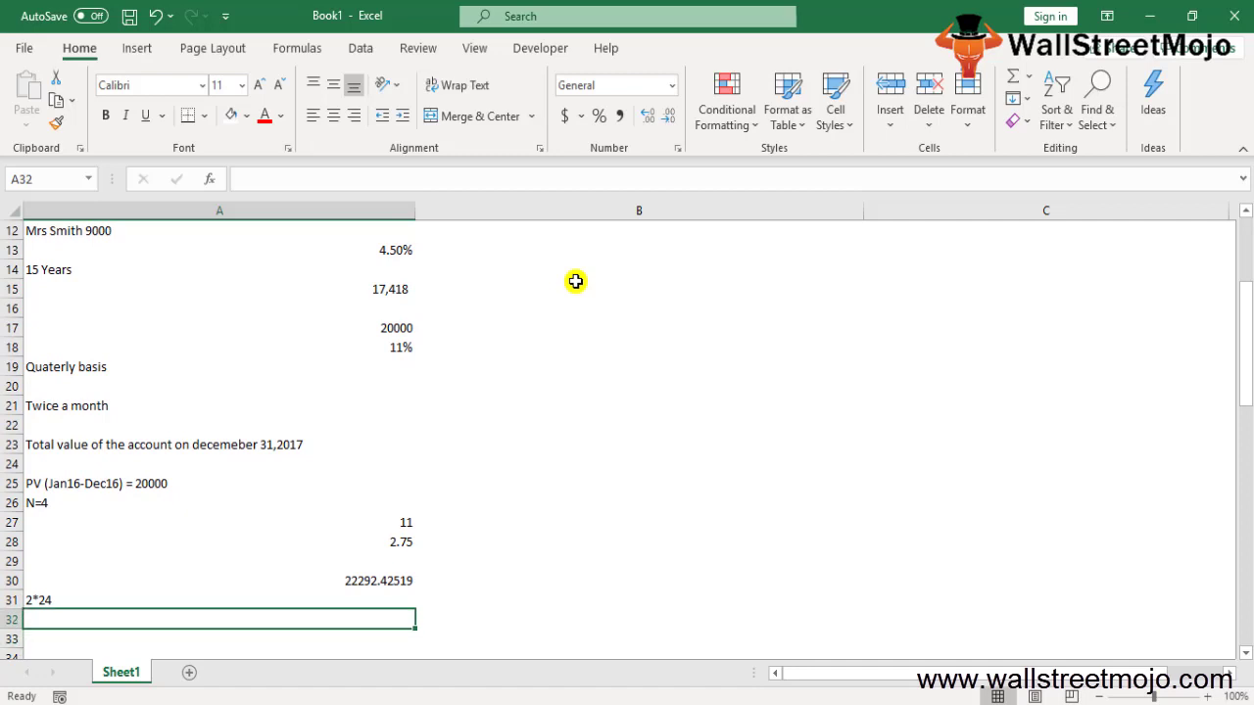
text(Monthl)
key(BackSpace)
key(BackSpace)
text(hl)
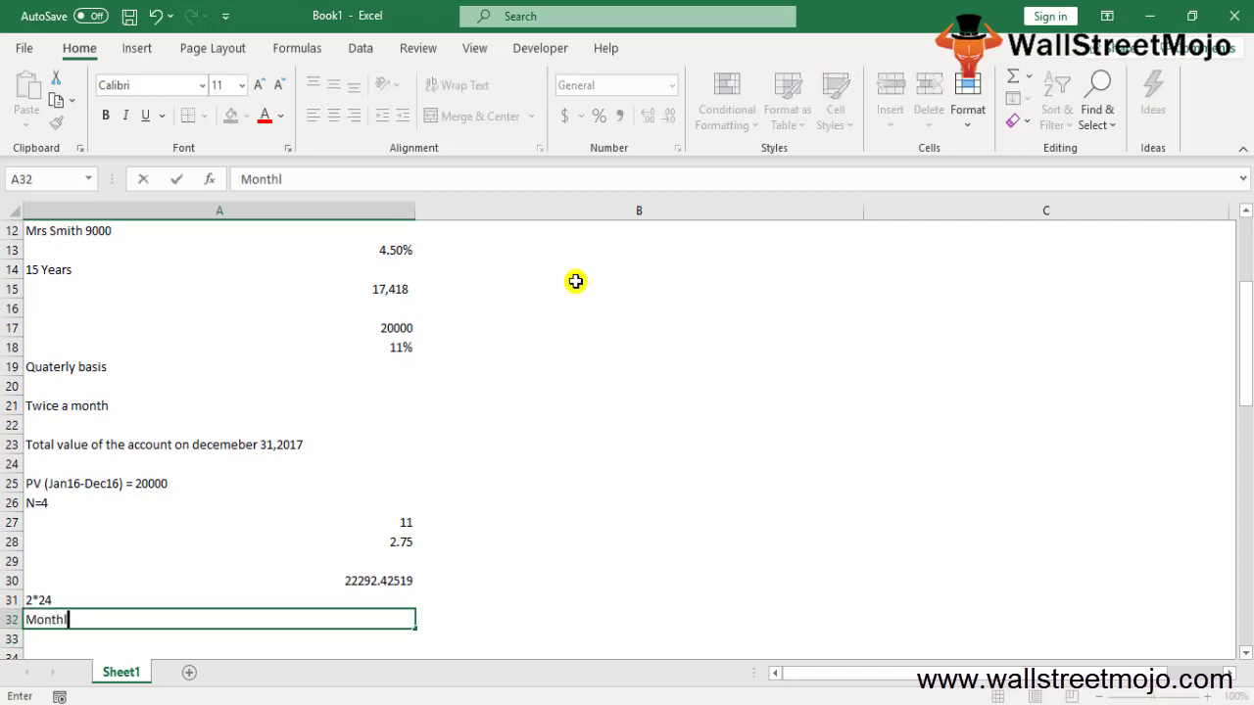
text(y interest )
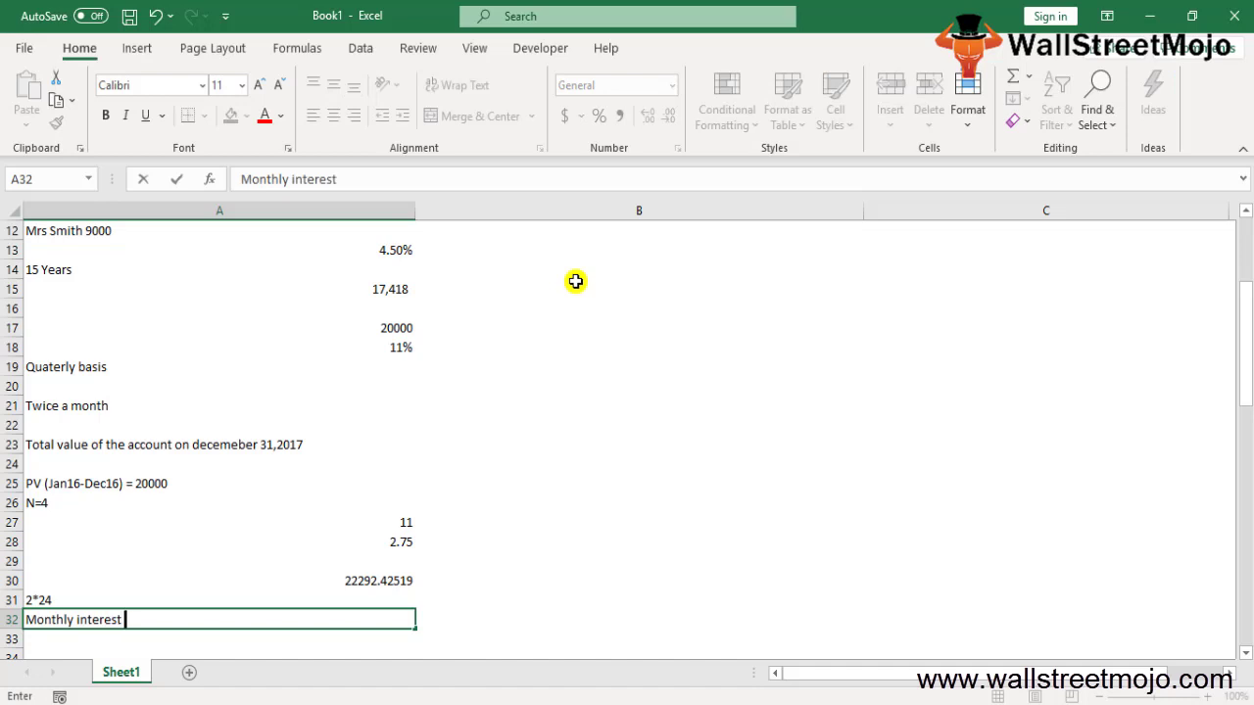
text(rate =22/12)
key(BackSpace)
key(BackSpace)
key(BackSpace)
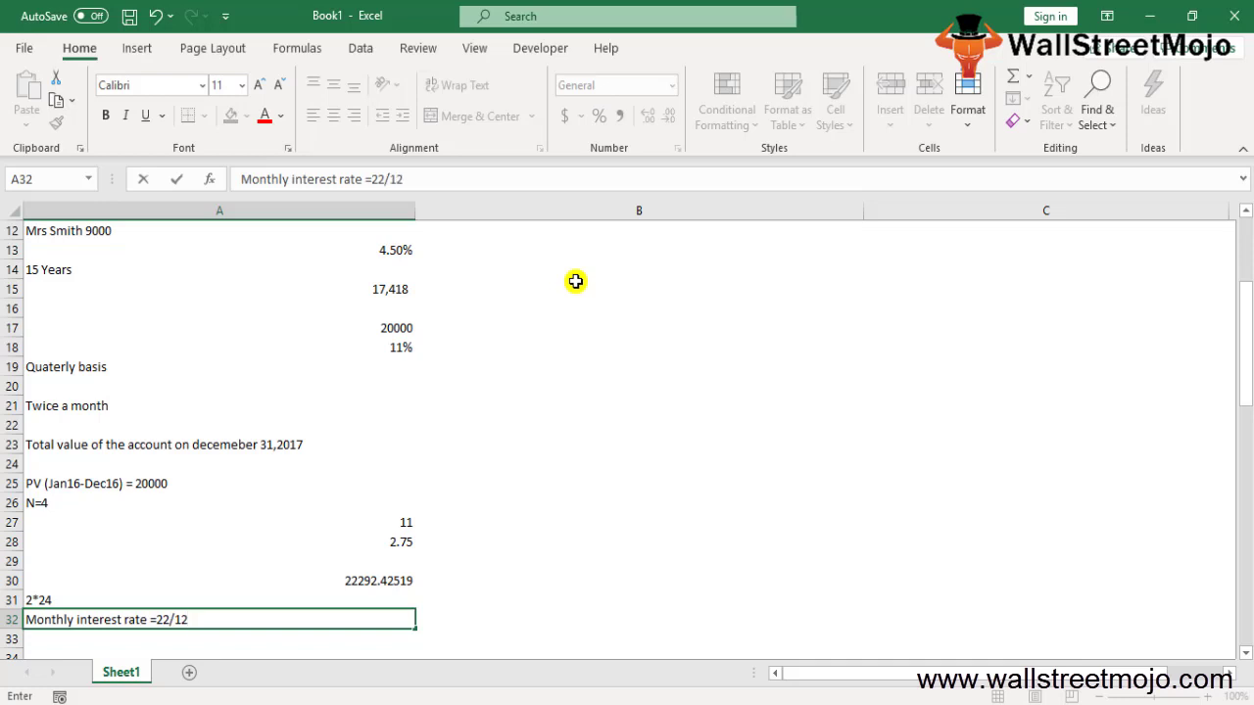
key(BackSpace)
key(BackSpace)
text(11/12)
key(Return)
- Enter 0.0092 in A33 and 0.92/2 in A34
text(0.)
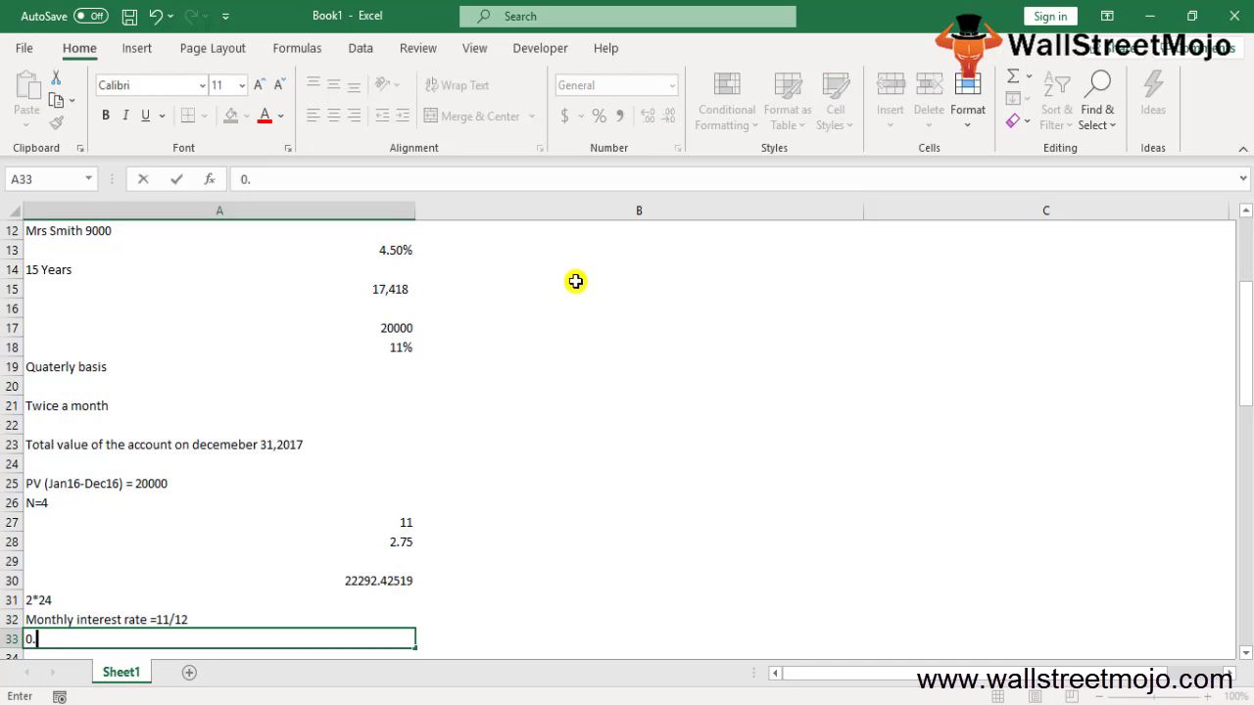
text(0092)
key(Return)
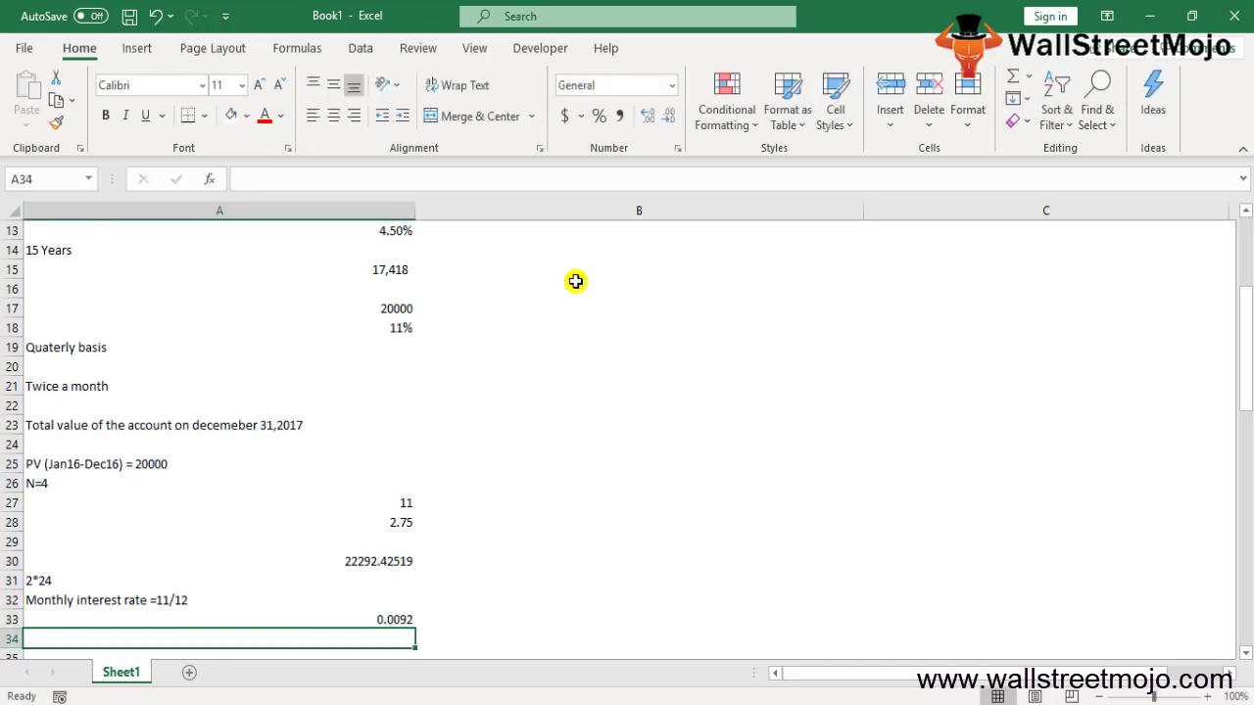
text(0)
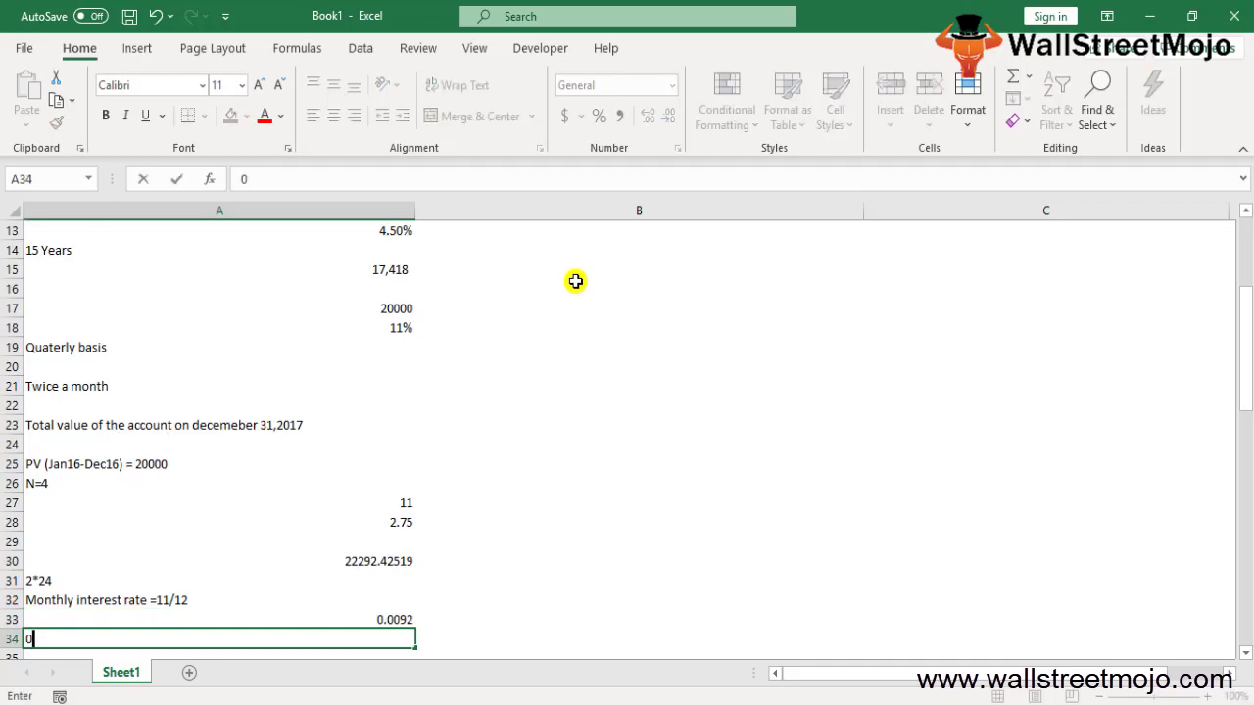
key(Return)
key(Up)
key(F2)
text(.921)
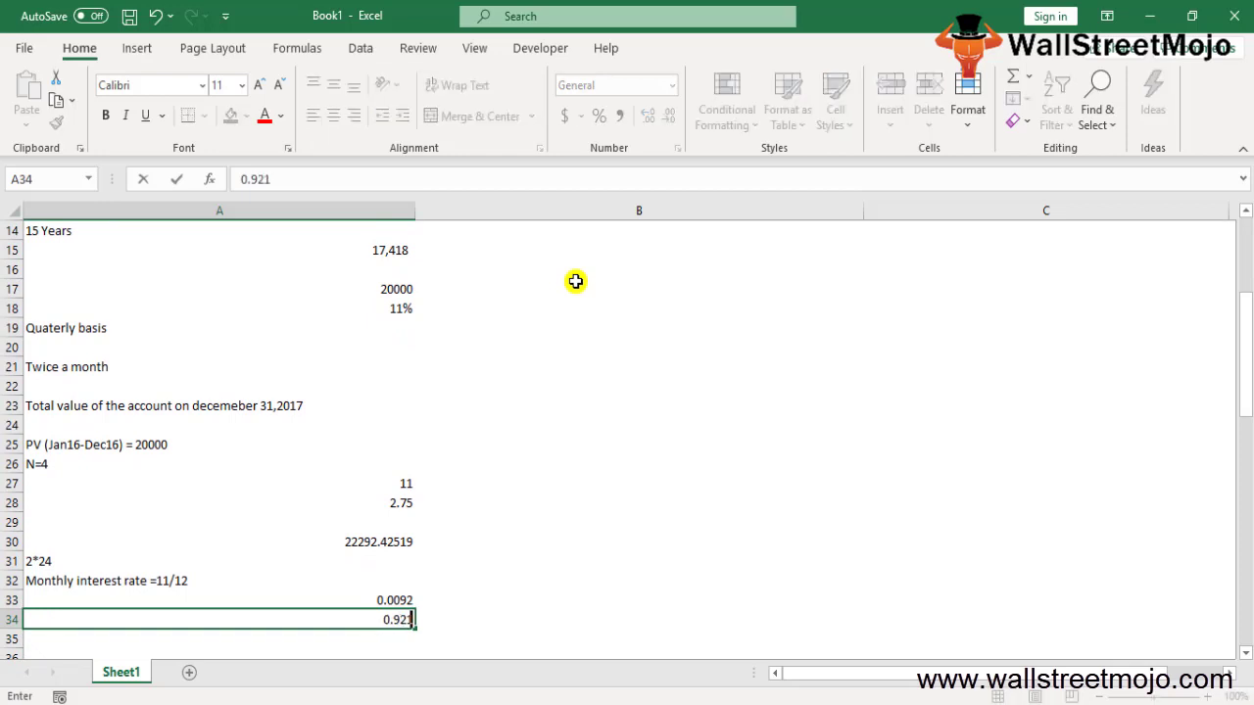
key(BackSpace)
text(/2)
key(Return)
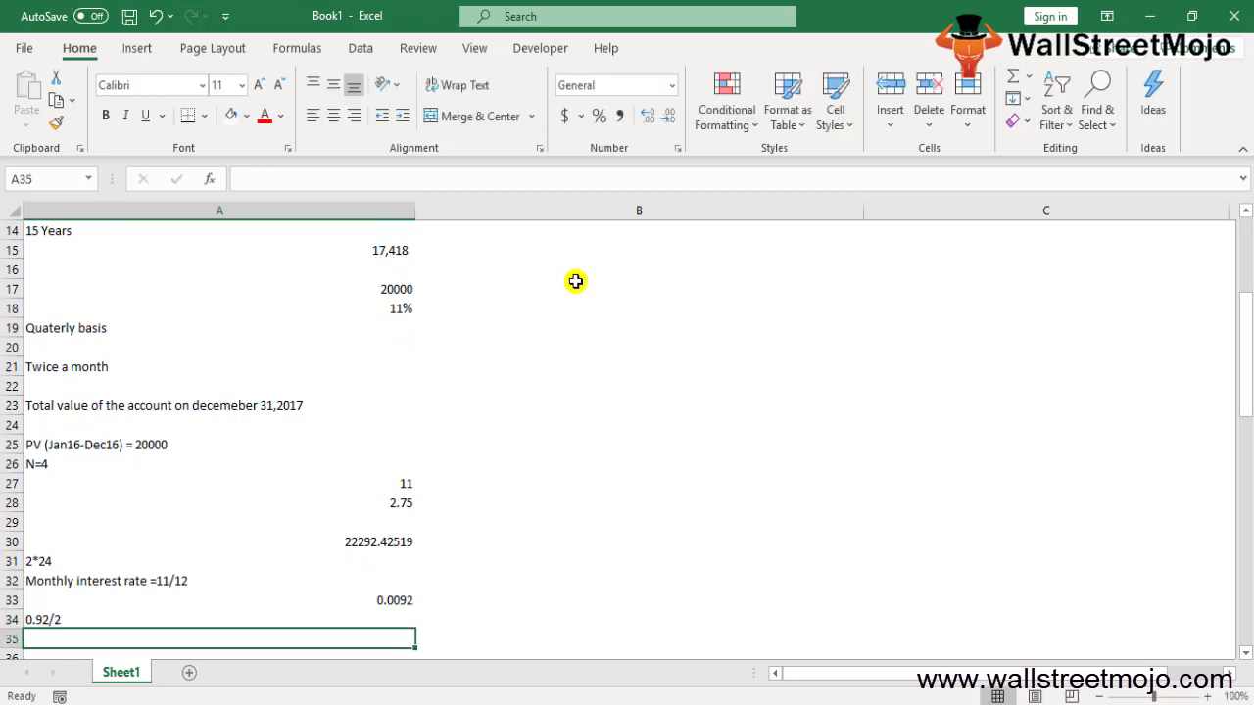
key(Up)
key(F2)
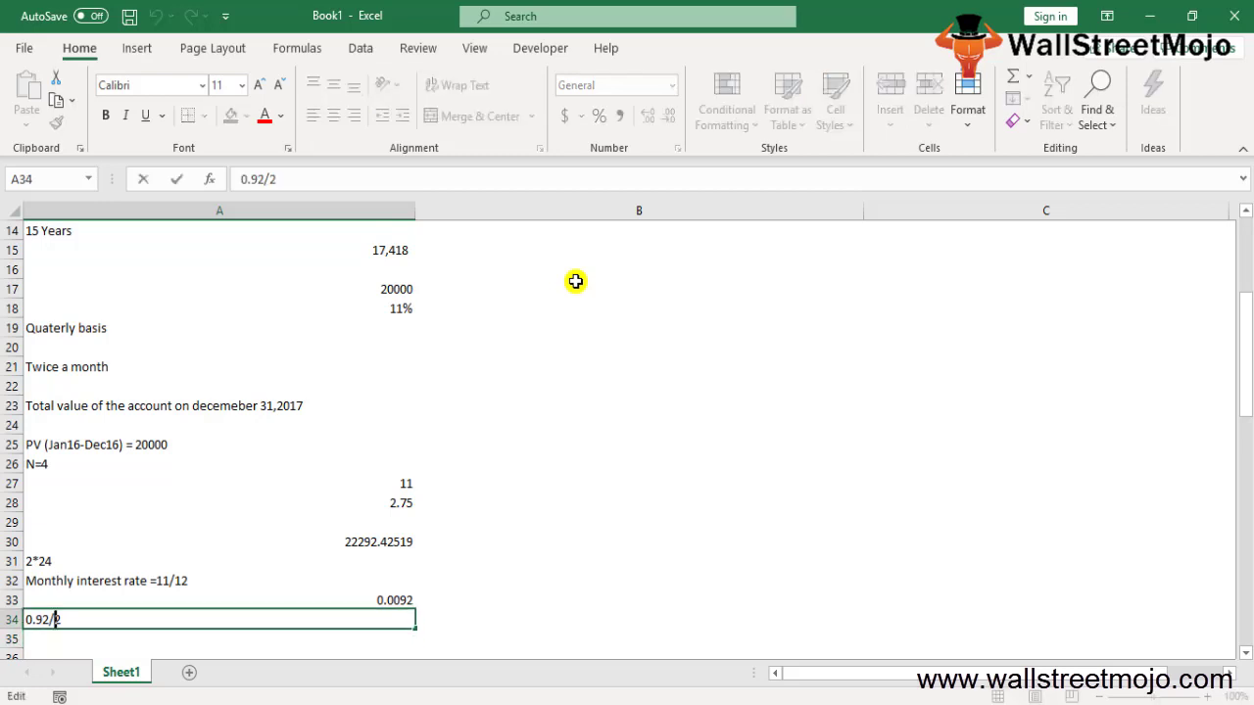
key(Home)
- Turn A34 into the formula =0.92/2 showing 0.46
text(=)
key(Return)
key(Up)
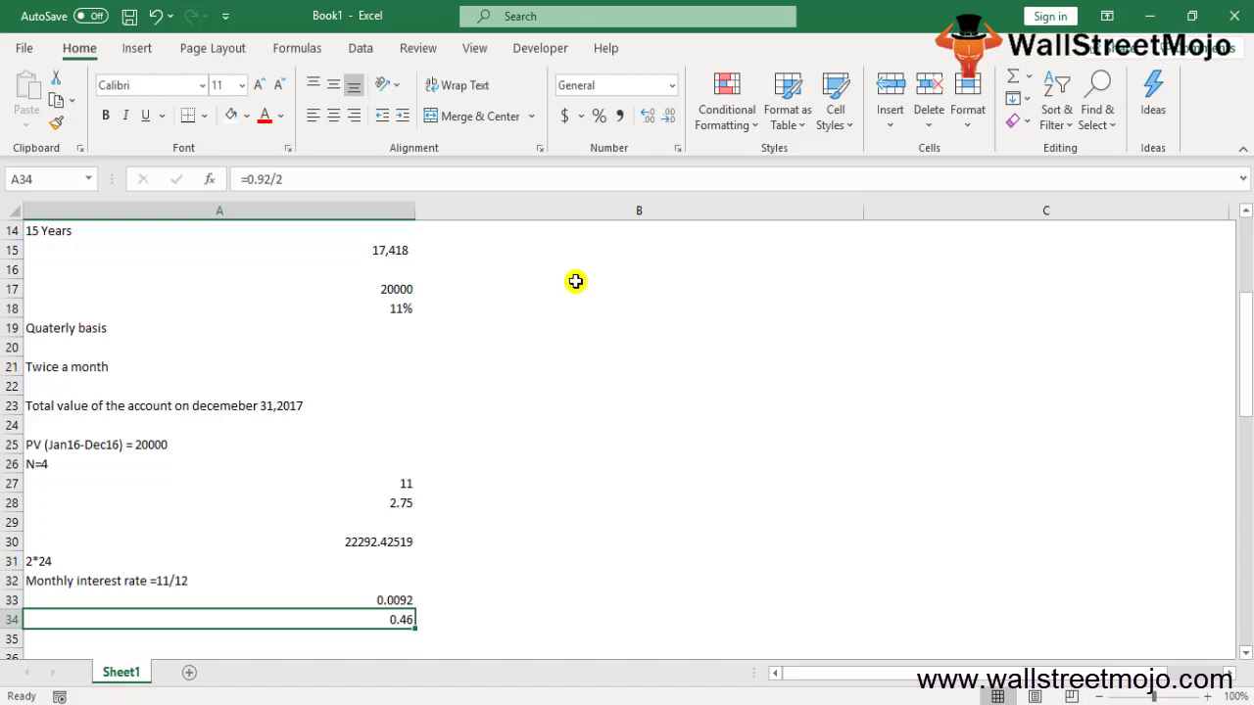
key(Down)
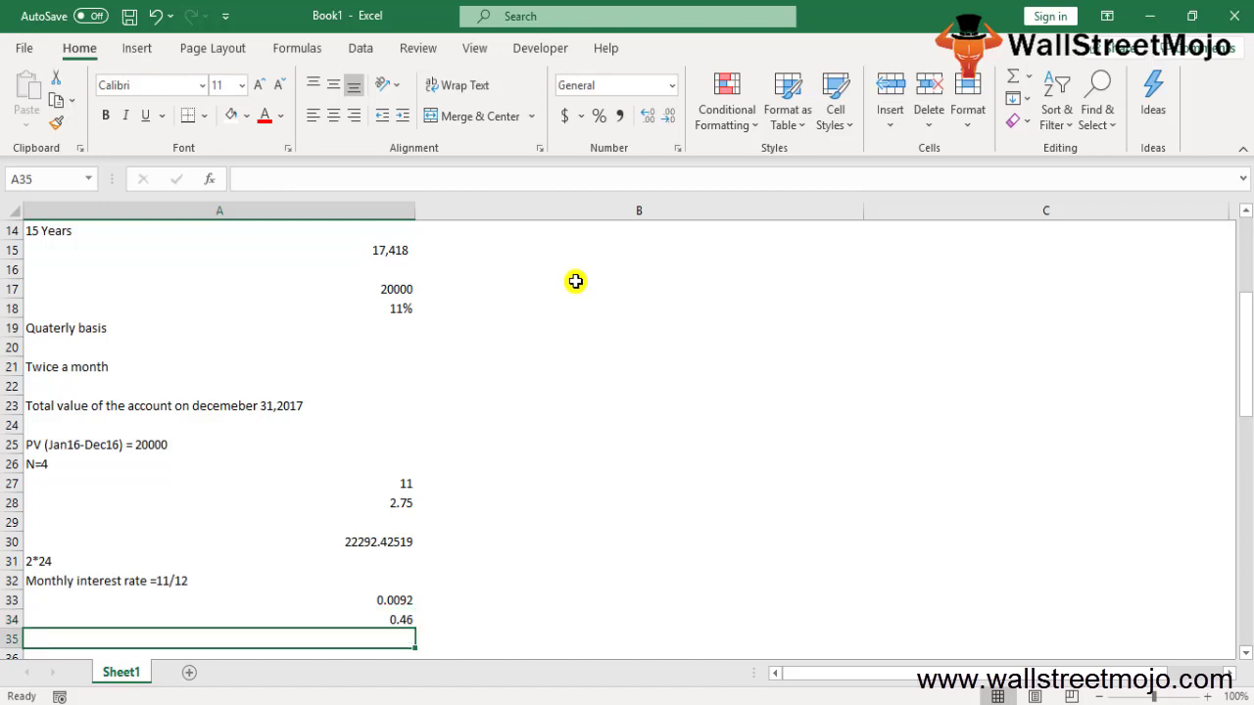
text(FV=)
key(Up)
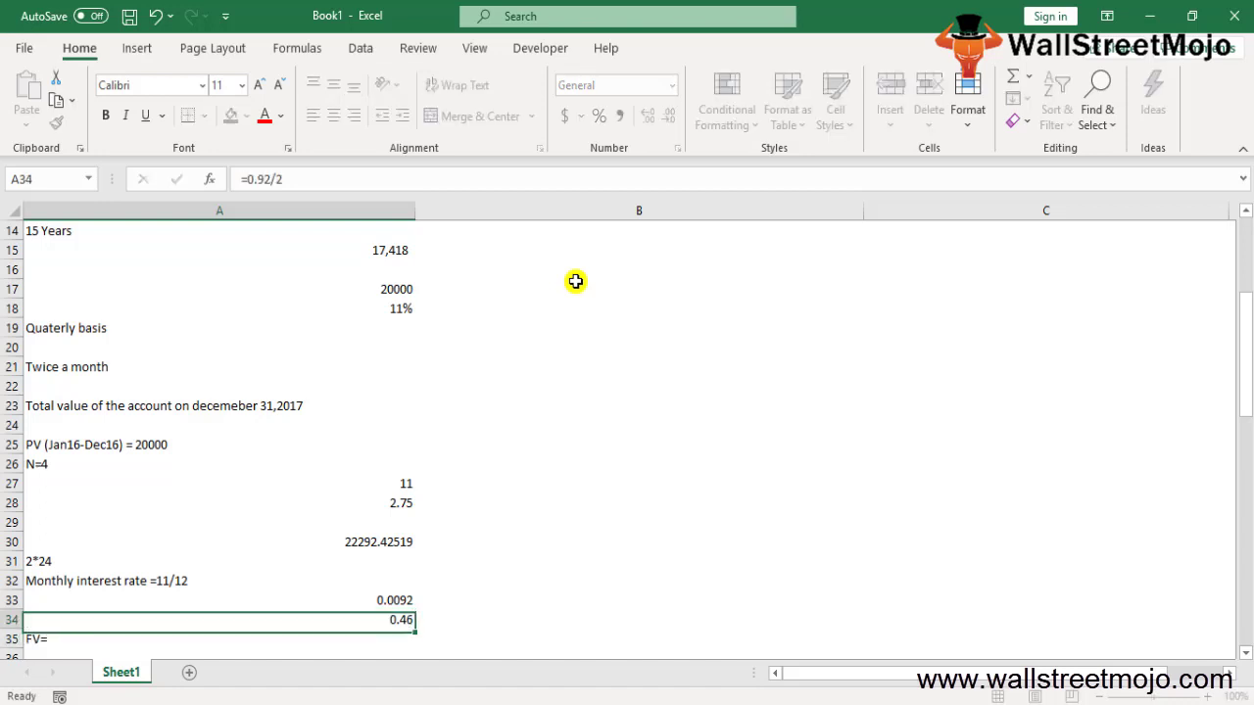
key(Up)
key(Down)
key(Down)
key(Down)
key(Up)
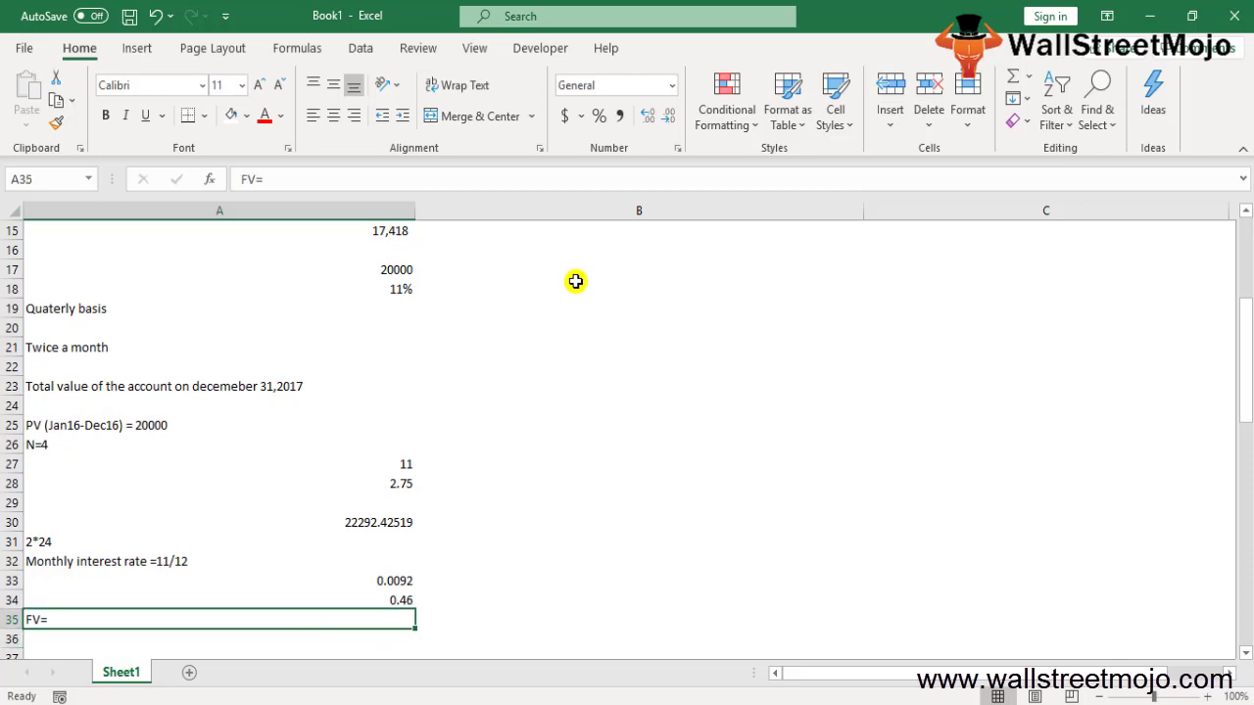
- Enter =A30*(1+0.0046)^24 in A35, giving 24888.20009
text(=)
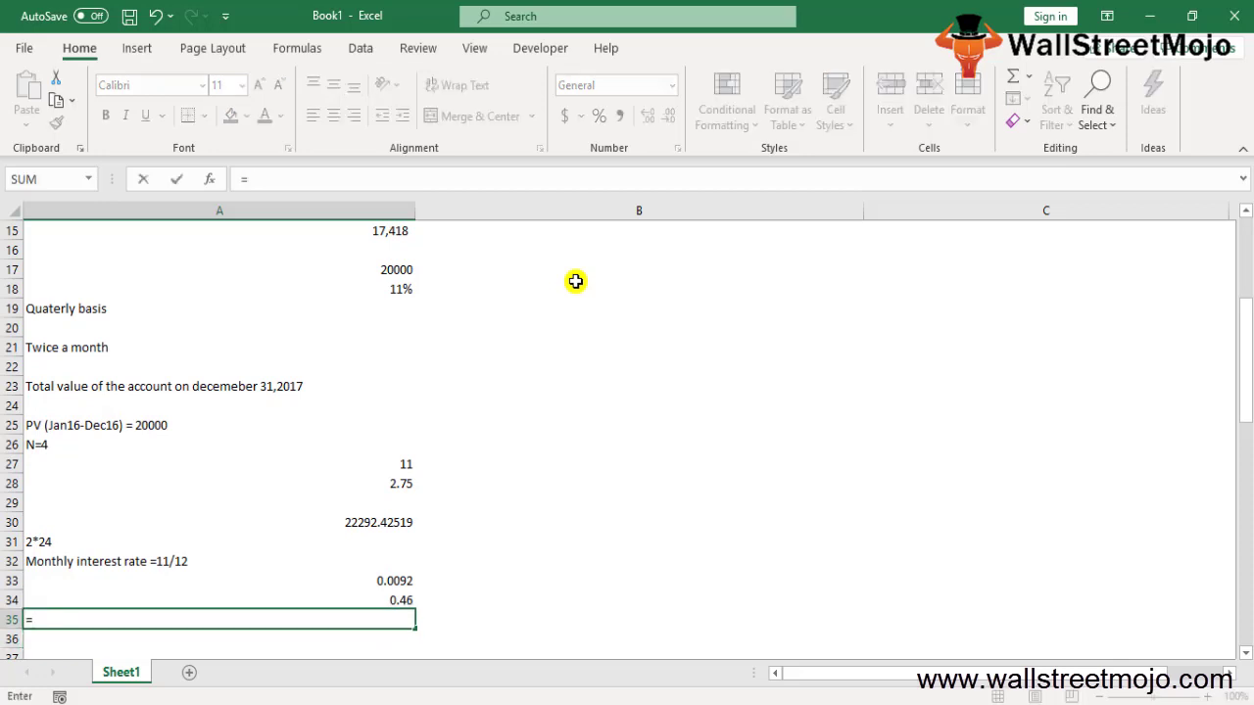
key(Up)
key(Up)
key(Up)
key(Up)
key(Up)
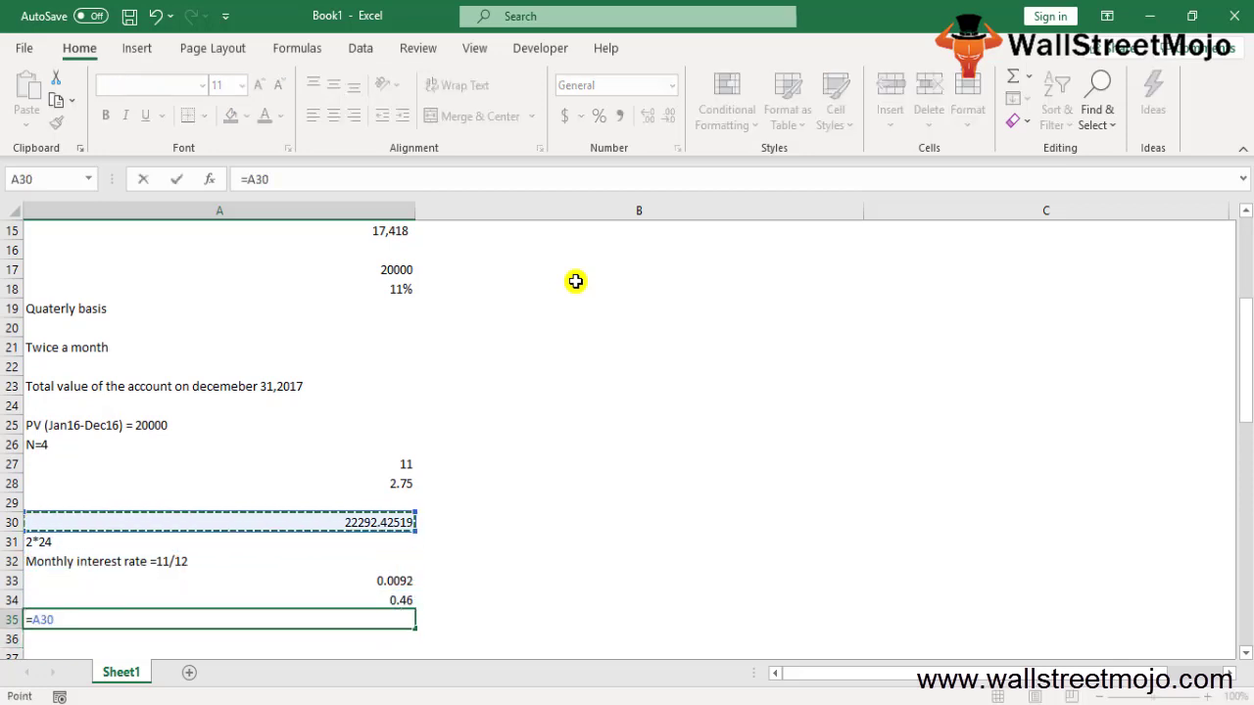
text(*(1)
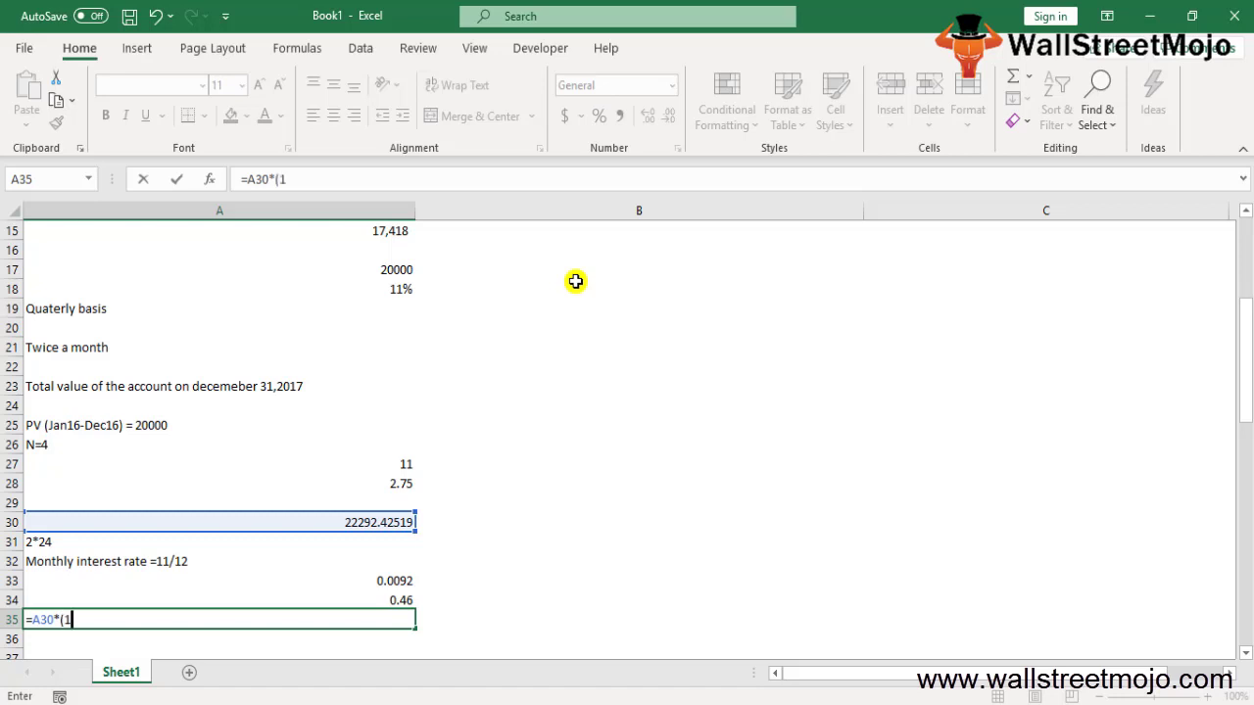
text(+0.0046)
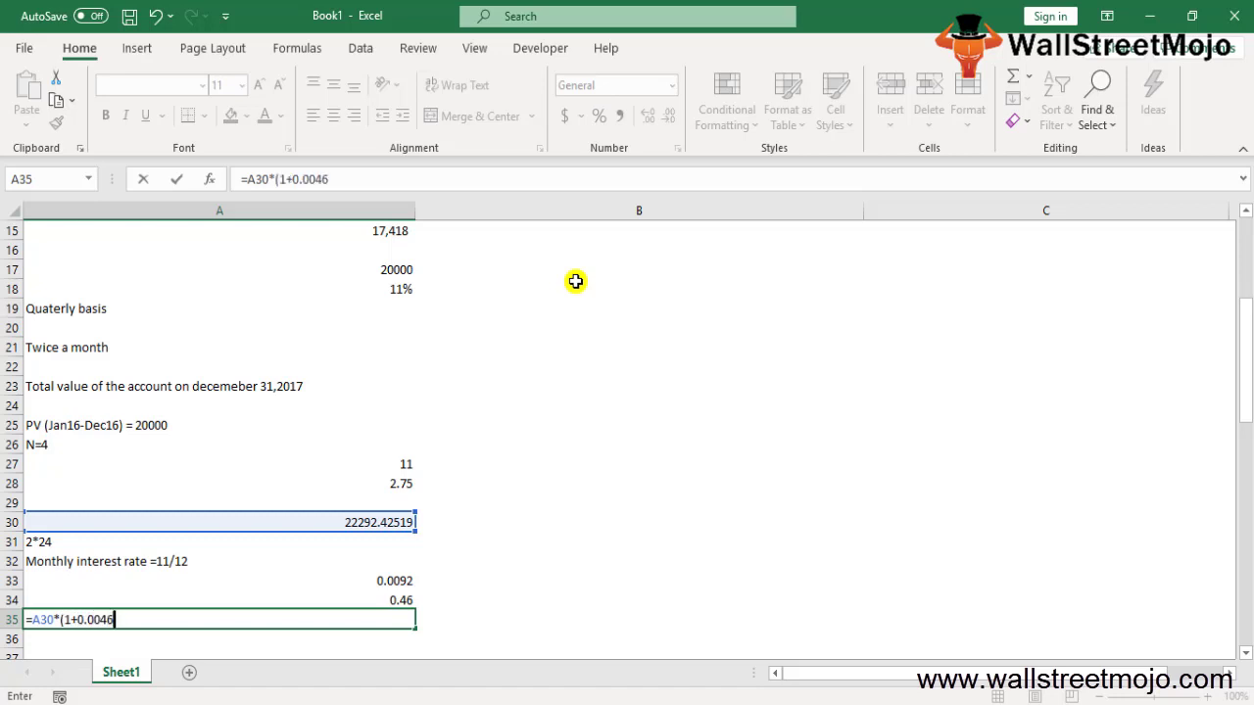
text()^24)
key(Return)
key(Up)
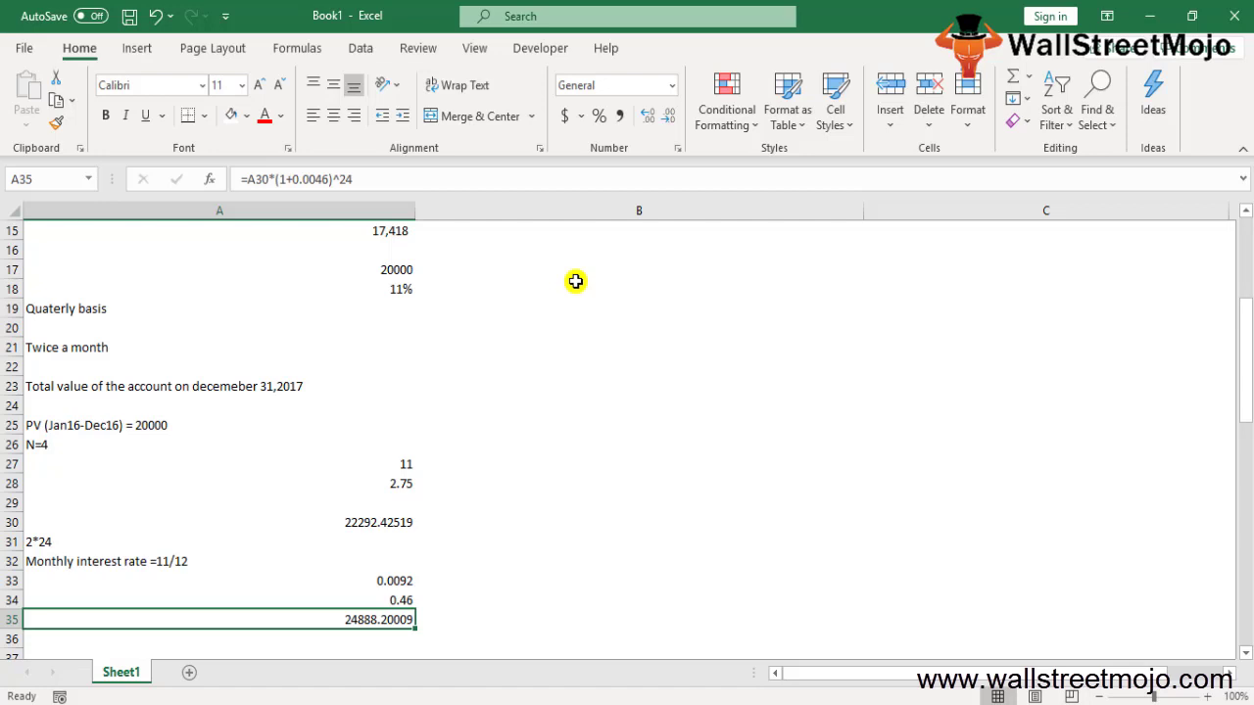
key(Down)
key(Down)
key(Down)
key(Down)
key(Down)
key(Down)
key(Down)
key(Down)
key(Down)
key(Down)
key(Down)
key(Down)
key(Down)
key(Down)
key(Down)
key(Down)
key(Down)
key(Down)
key(Down)
key(Down)
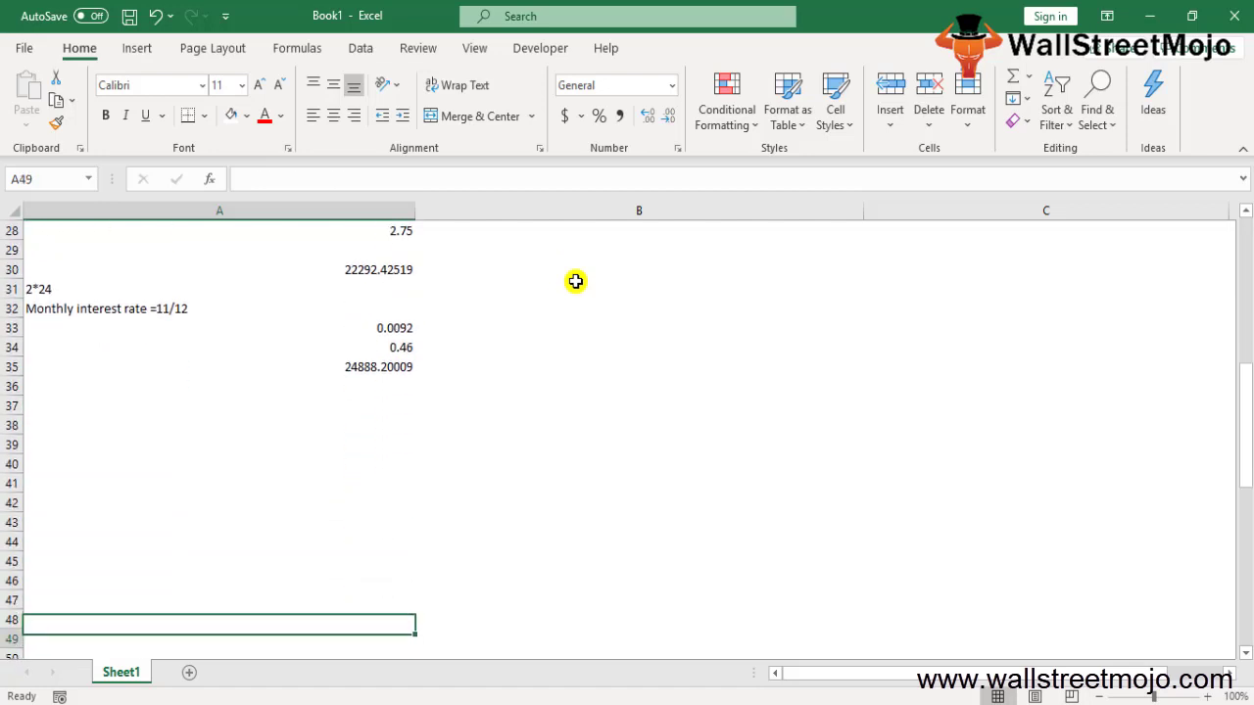
- Enter the heading 'Use of the formulla' in cell A37
key(Up)
key(Up)
key(Up)
key(Up)
key(Up)
key(Up)
key(Up)
key(Up)
key(Up)
key(Up)
key(Up)
key(Up)
key(Up)
key(Up)
key(Up)
key(Up)
key(Up)
key(Up)
key(Up)
key(Up)
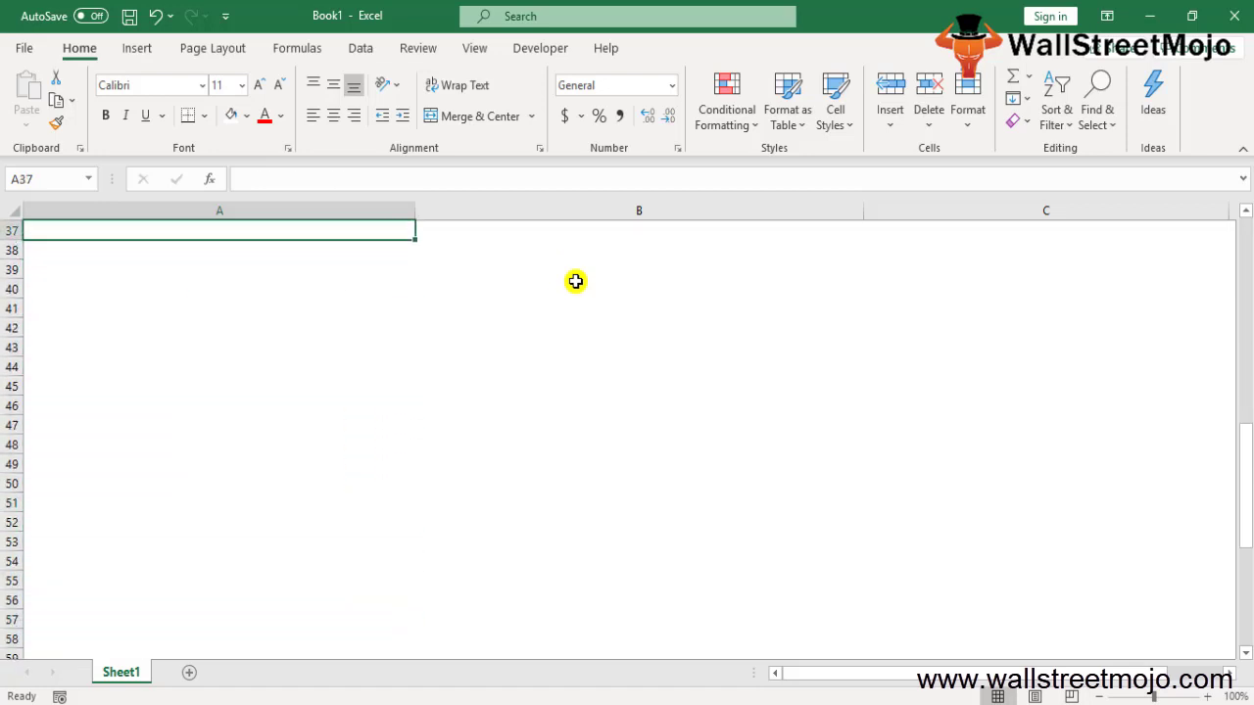
text(Use of the forul)
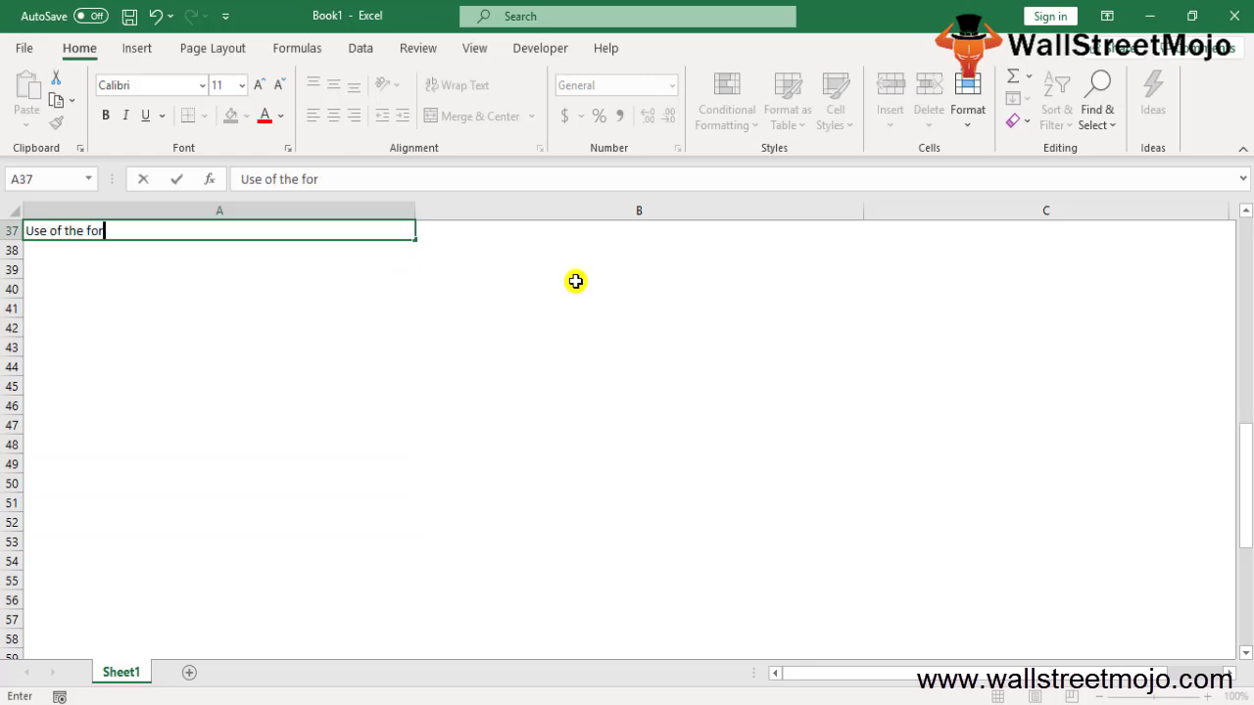
key(BackSpace)
key(BackSpace)
text(mulla)
key(Return)
- List uses '1. Invesment', '2. Personal and corporate decision' and '3. Economic factor' from A39
key(Down)
text(1)
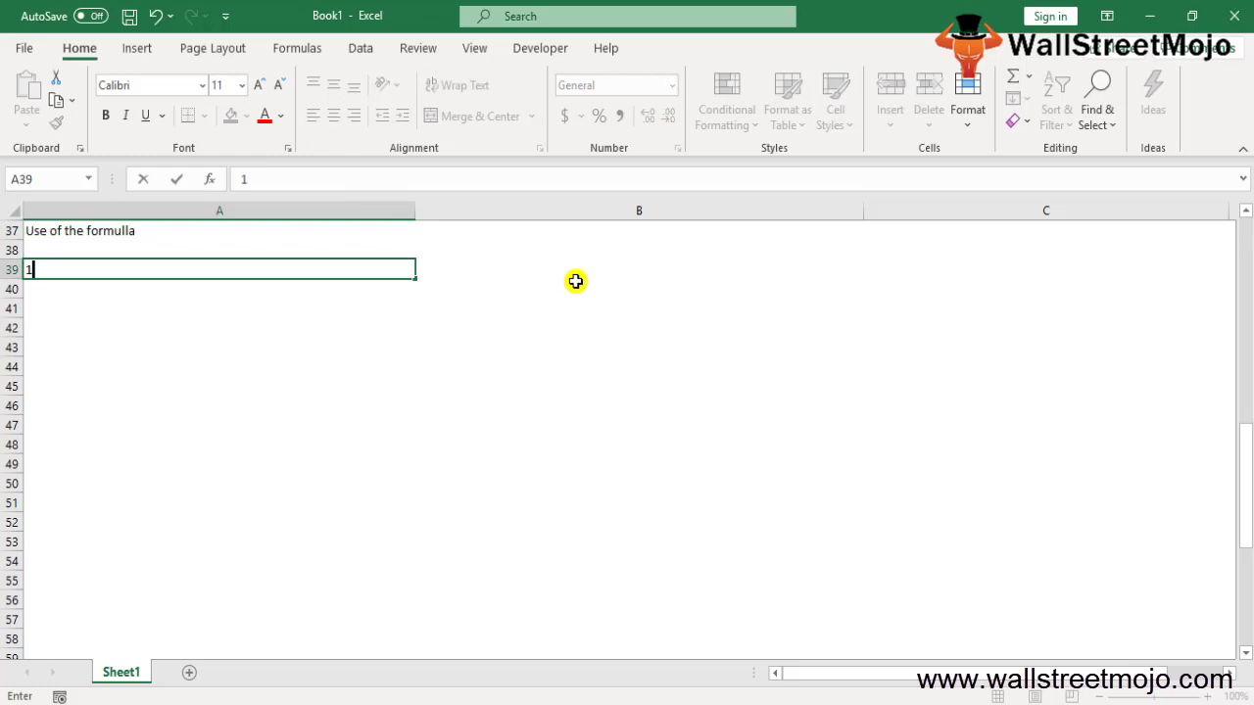
text(. Invesment)
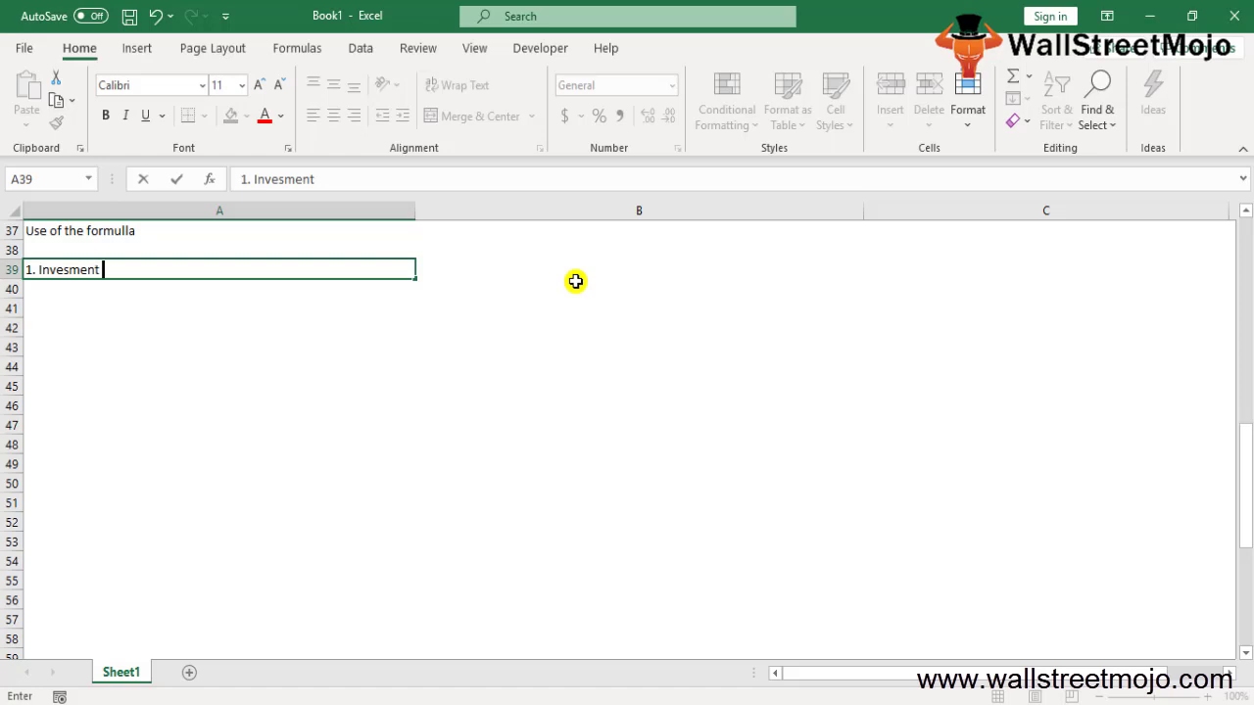
key(Return)
text(2.)
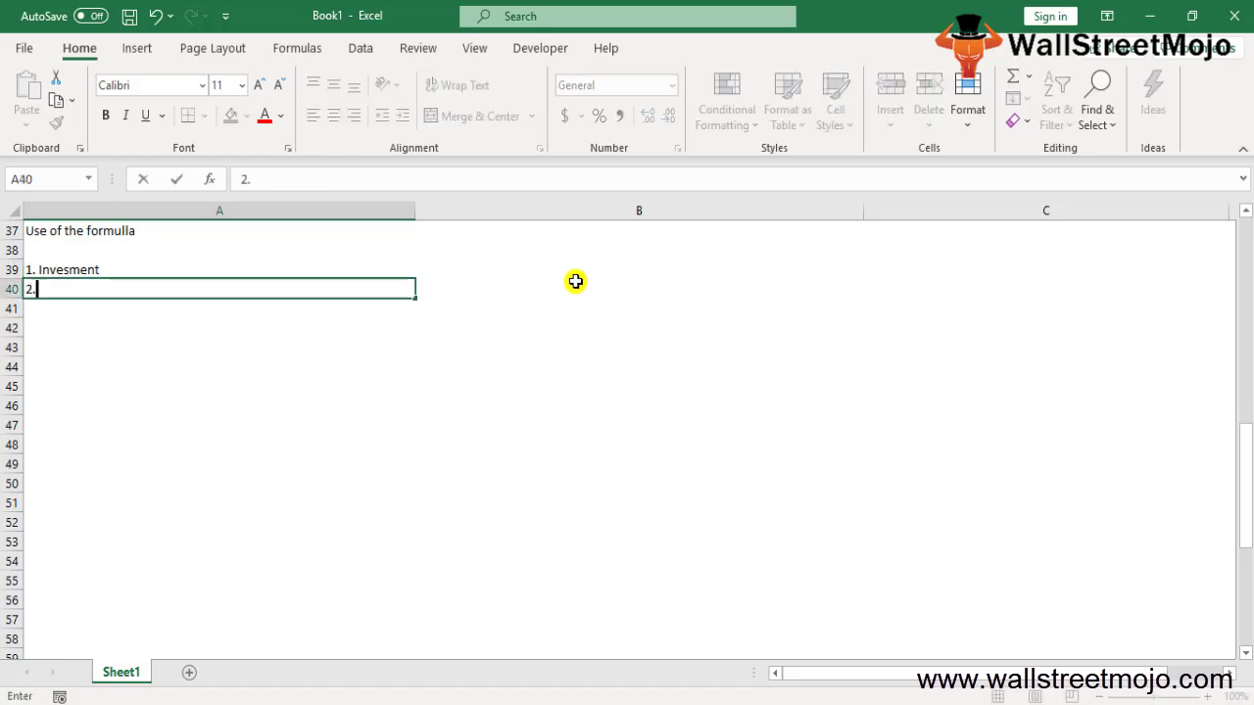
text( Personal and corp)
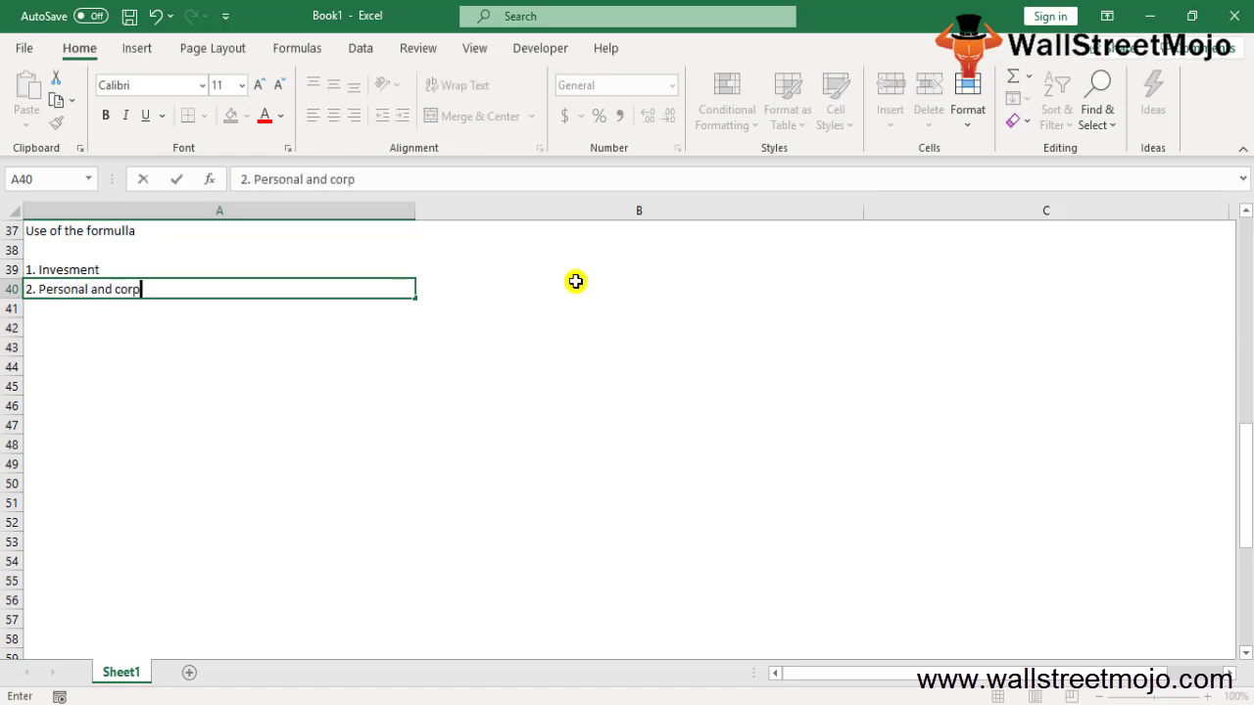
text(orate decision)
key(Return)
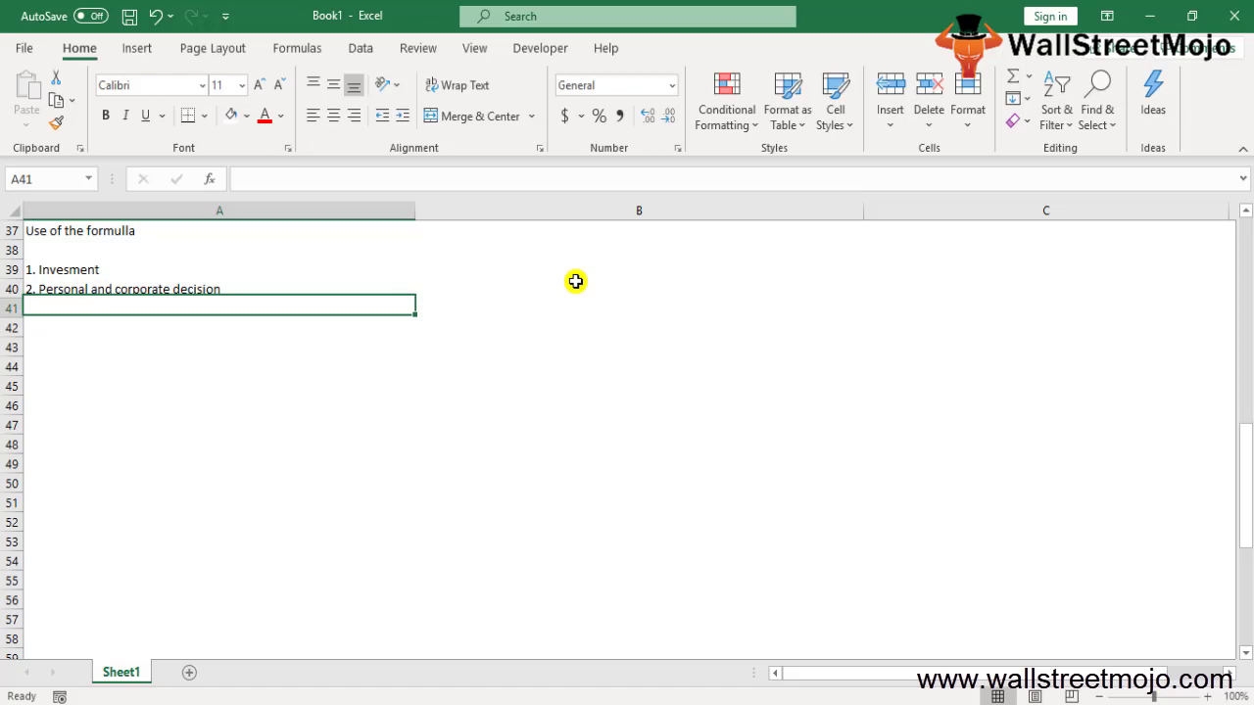
text(3.)
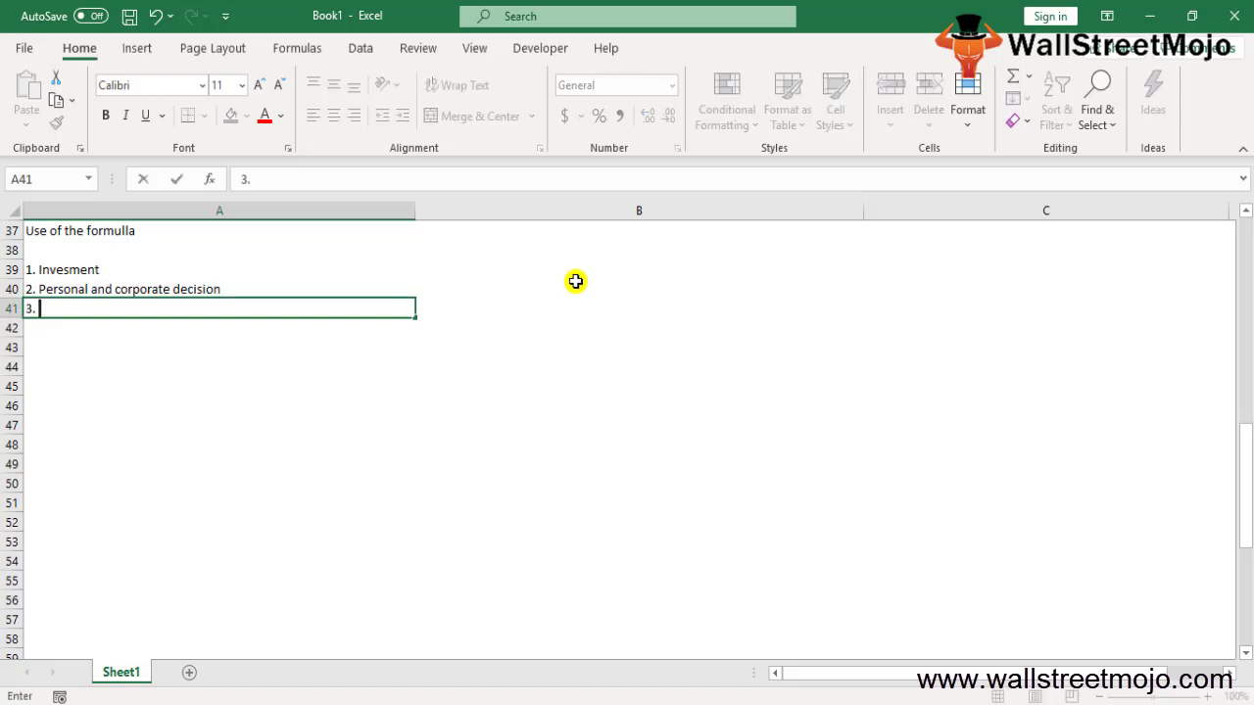
text( Exco)
key(BackSpace)
key(BackSpace)
key(BackSpace)
text(conomic factor)
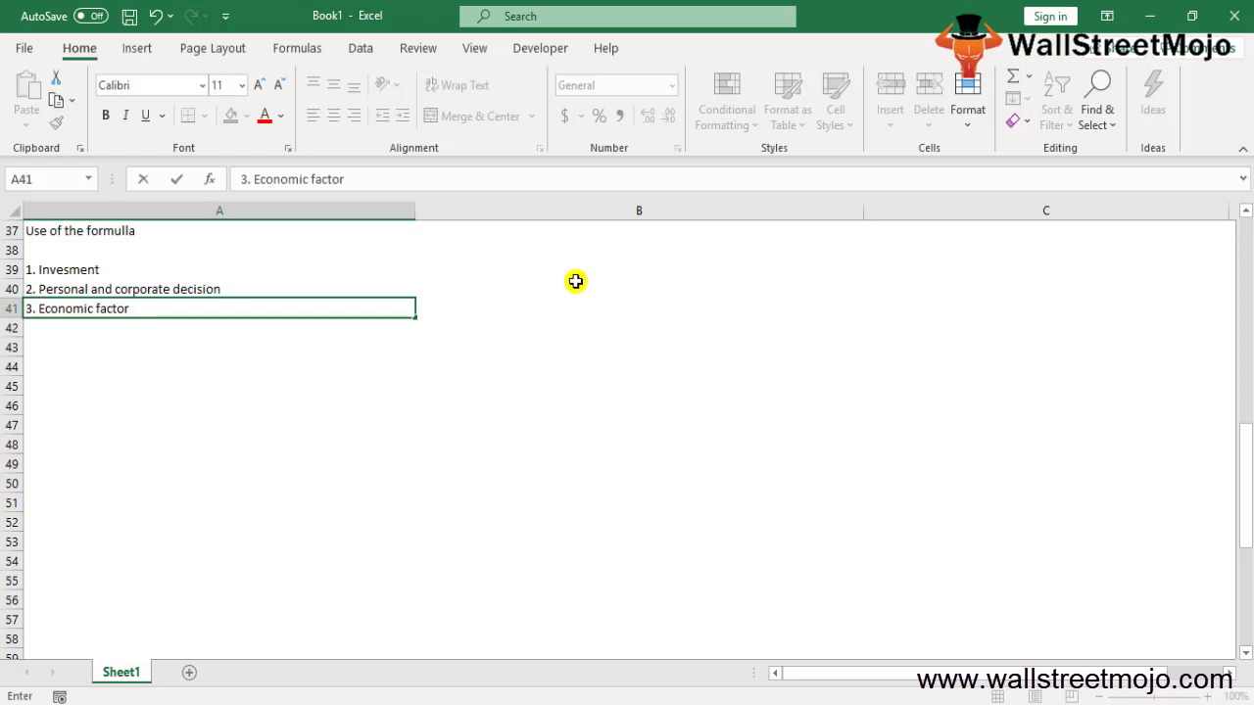
key(Return)
- Add uses '4. Stream of payment' and '5. Input FV of every deposit' in A42:A43
text(4.)
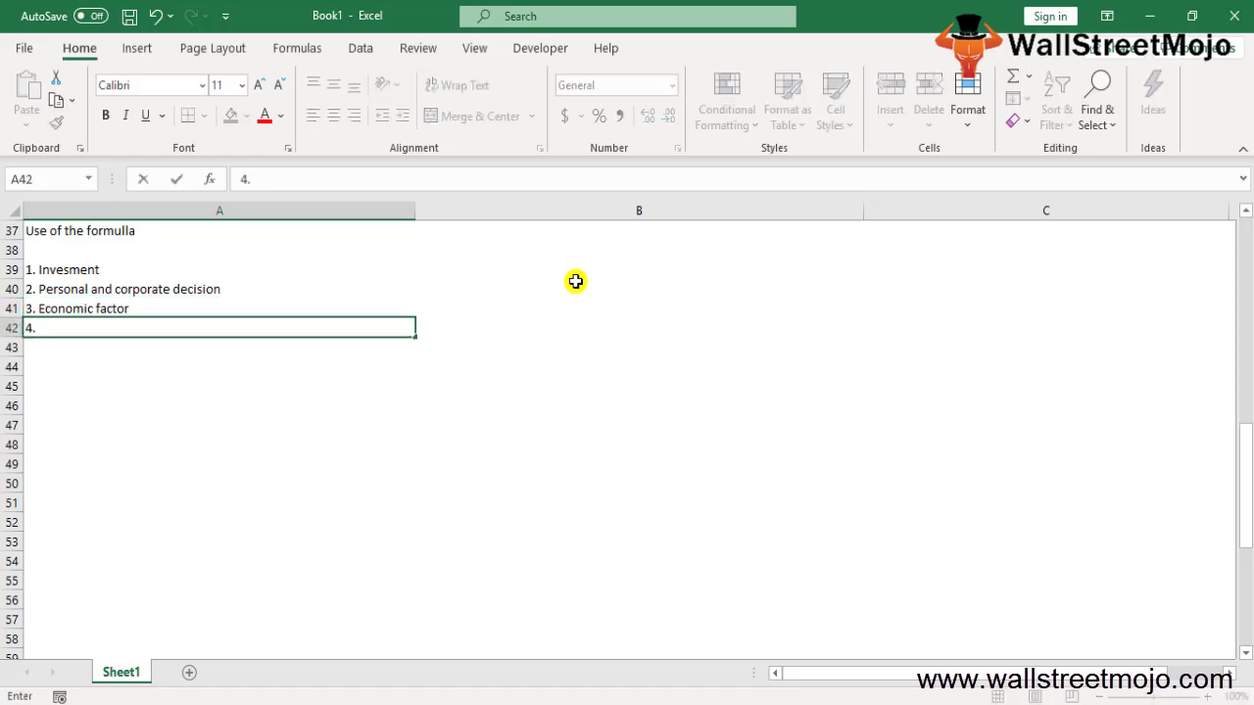
text( Stream of payment)
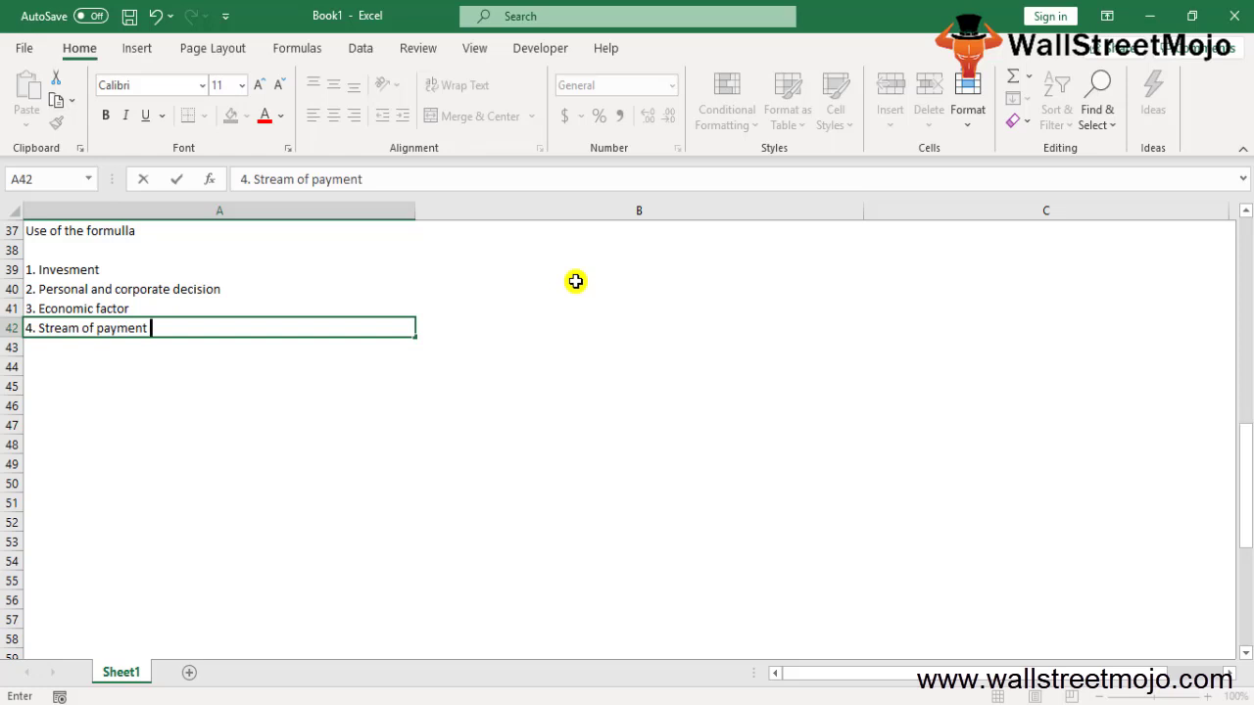
key(Return)
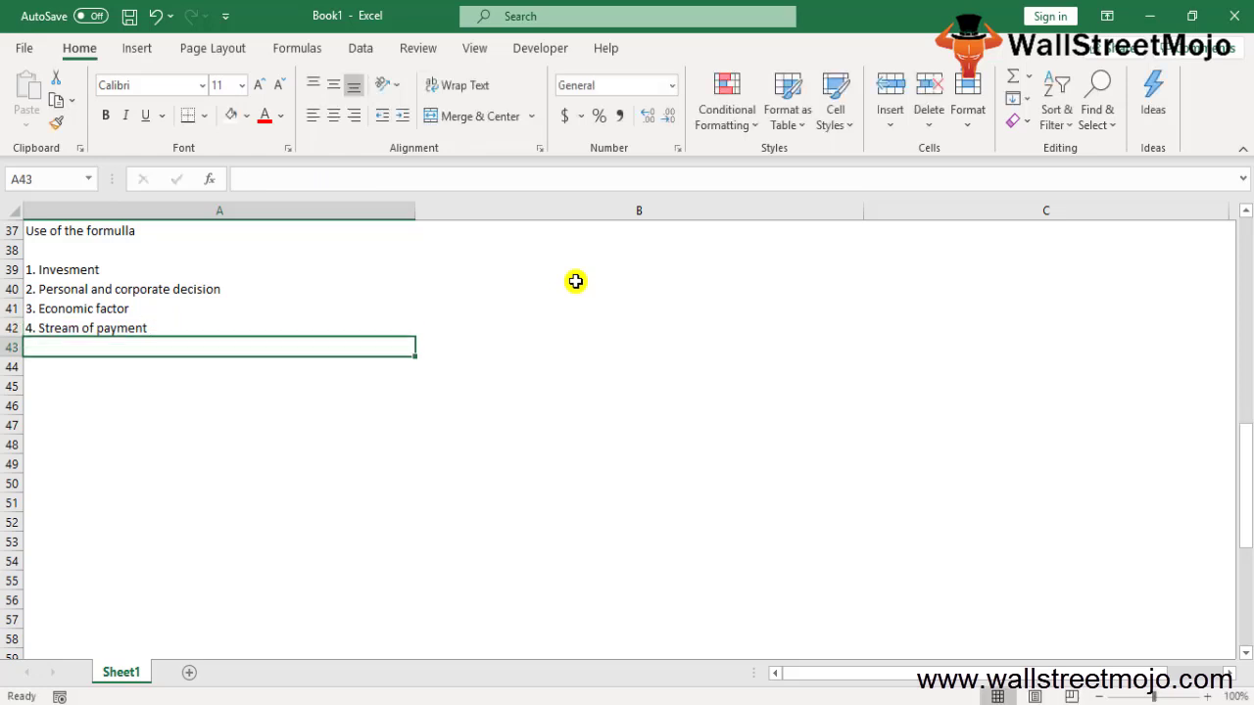
text(5.)
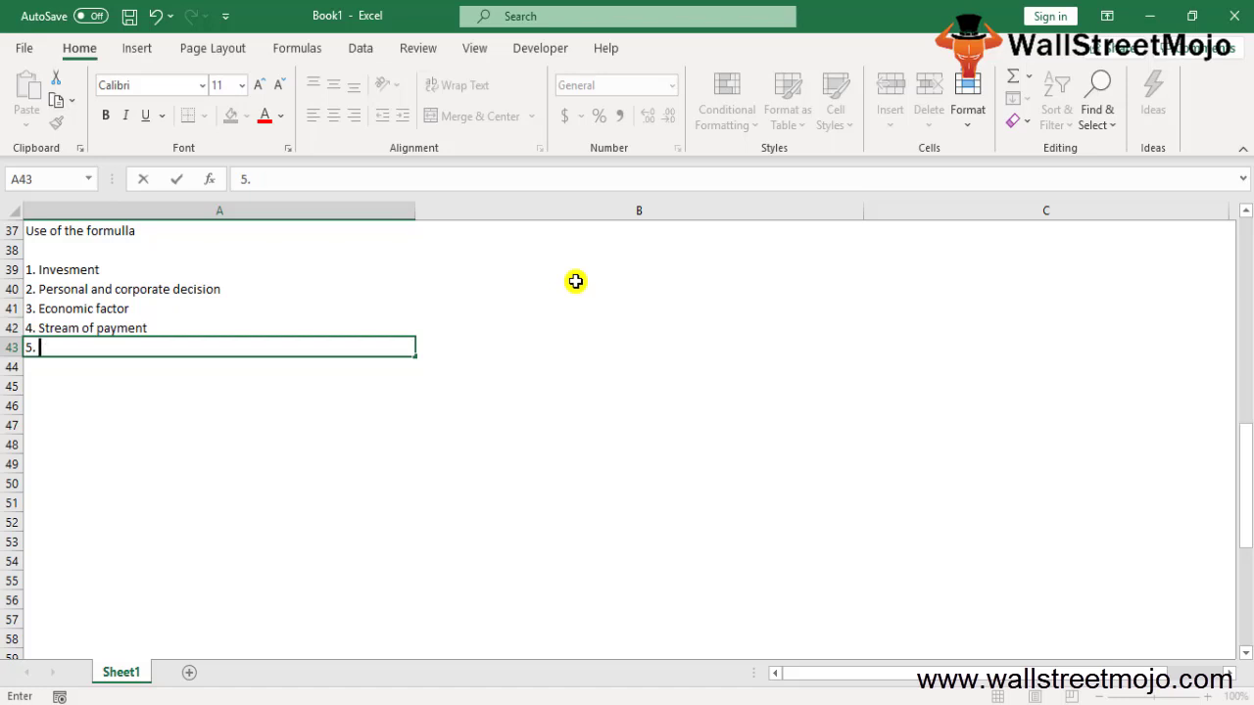
text(Input)
text(FV of every depso)
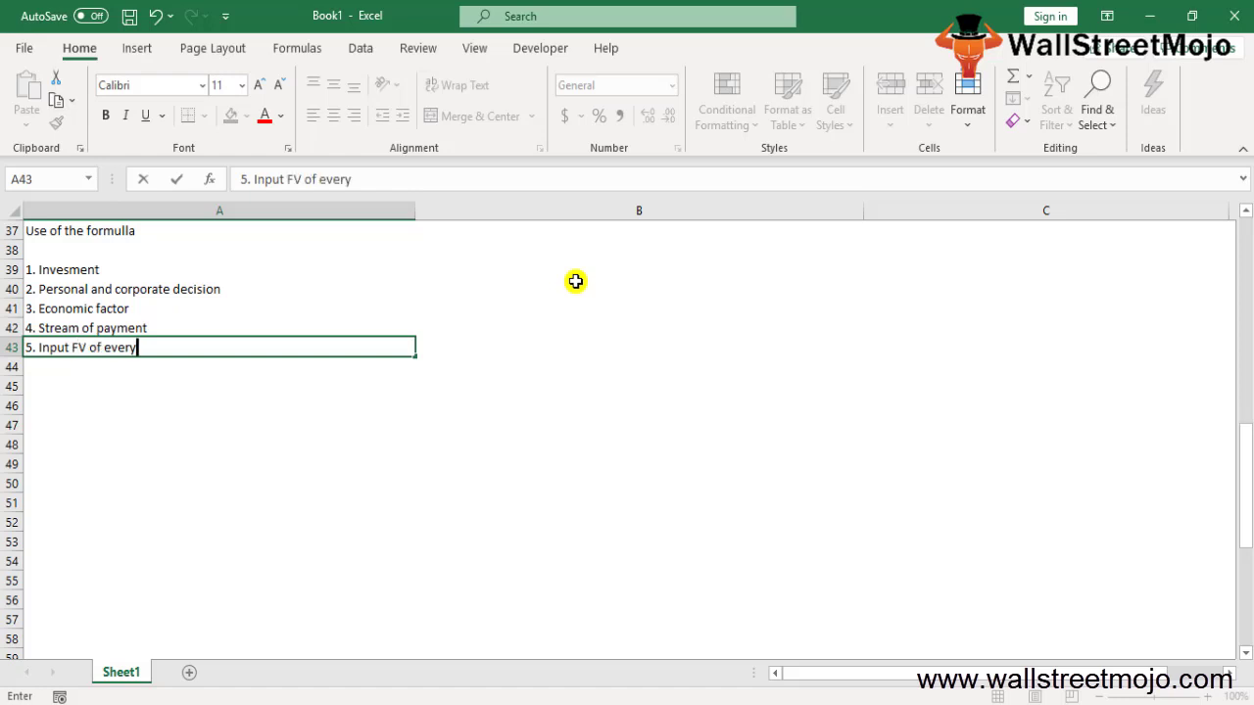
key(BackSpace)
key(BackSpace)
text(osit)
key(Return)
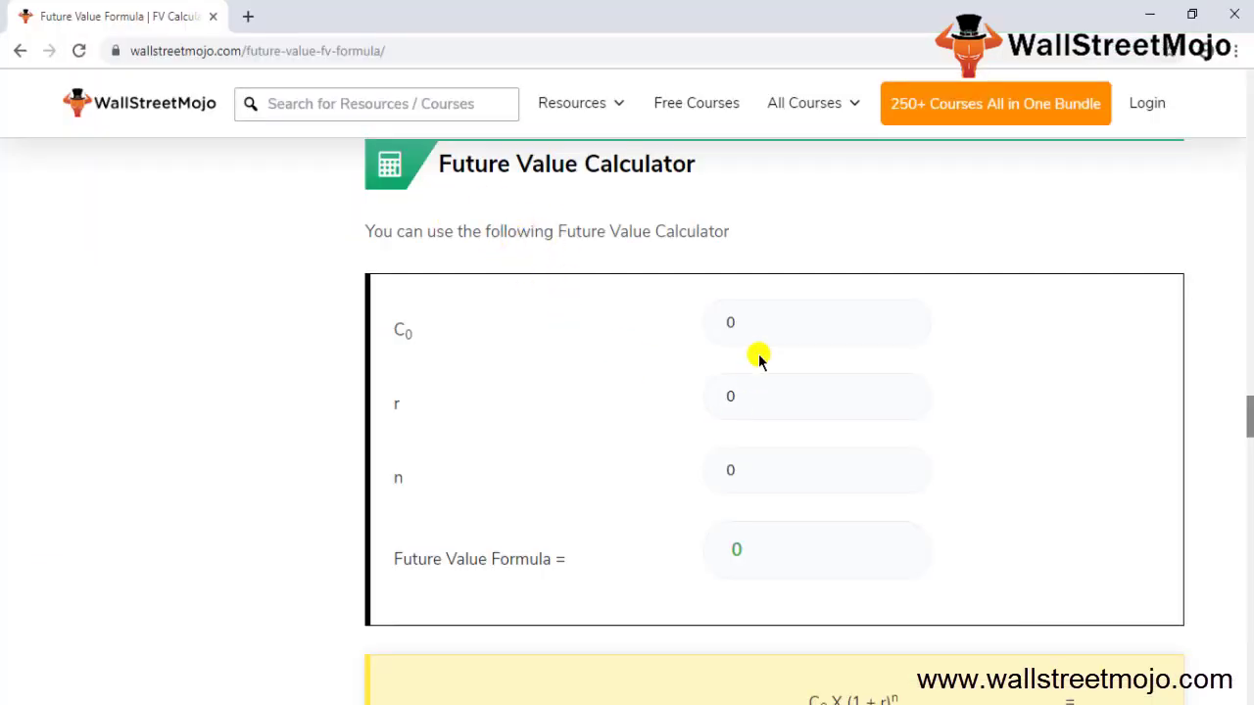
- Enter C0 1000, r 10 and n 12 in the online FV calculator
click(757, 332)
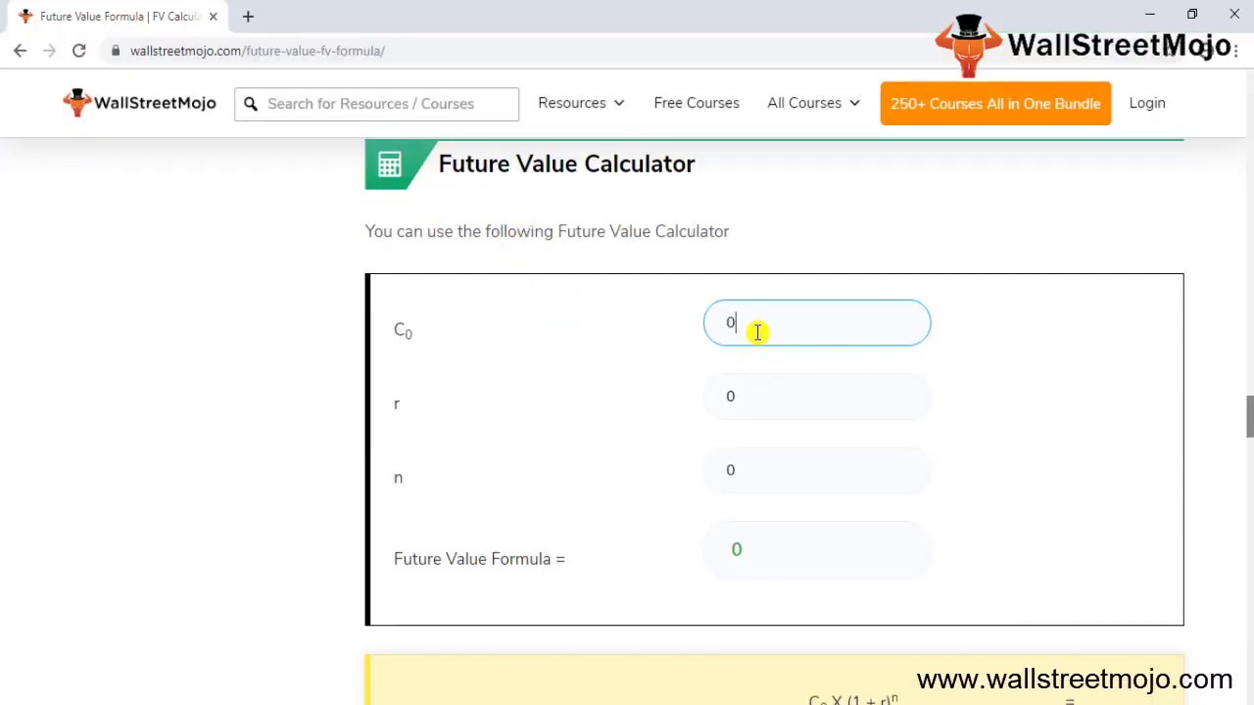
key(BackSpace)
text(1000)
key(Tab)
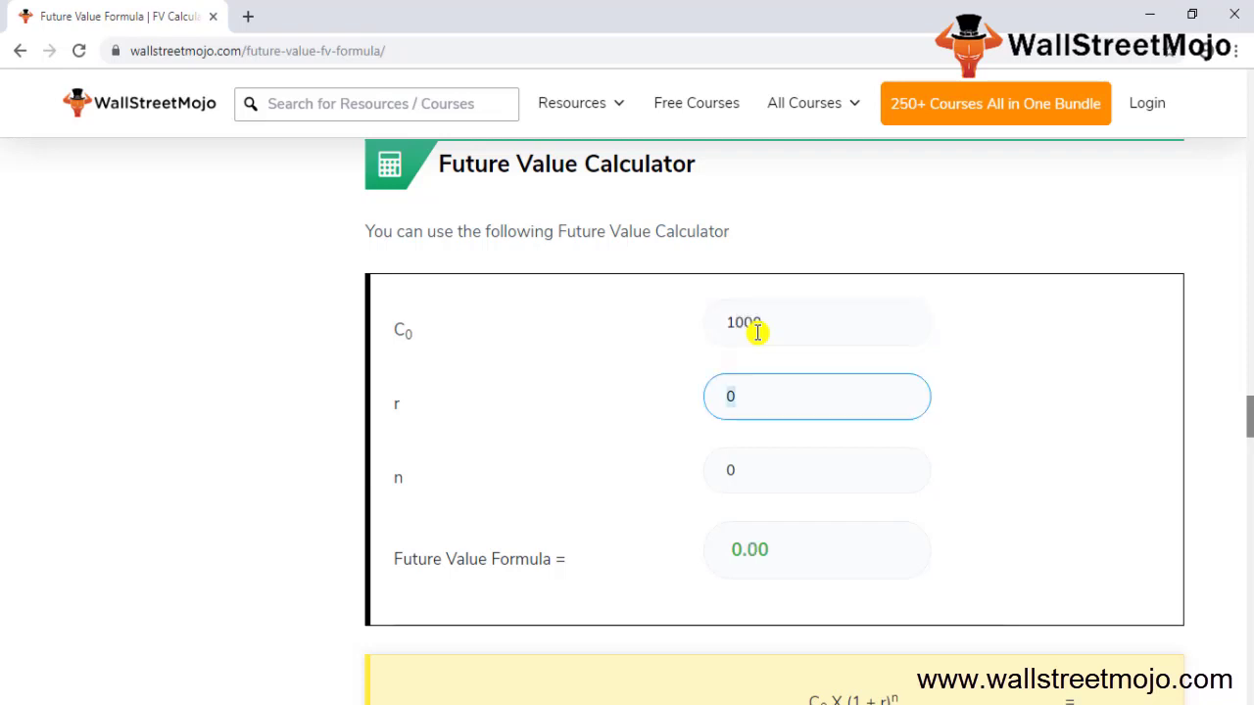
text(10)
key(Tab)
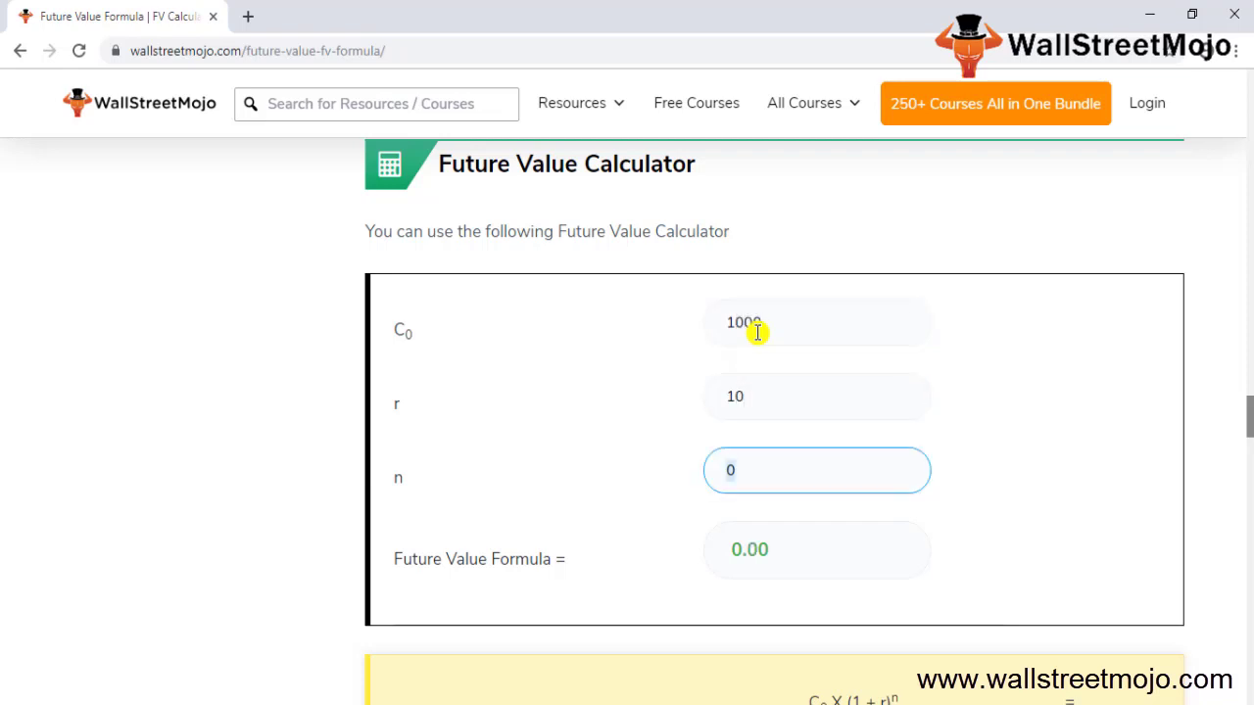
text(12)
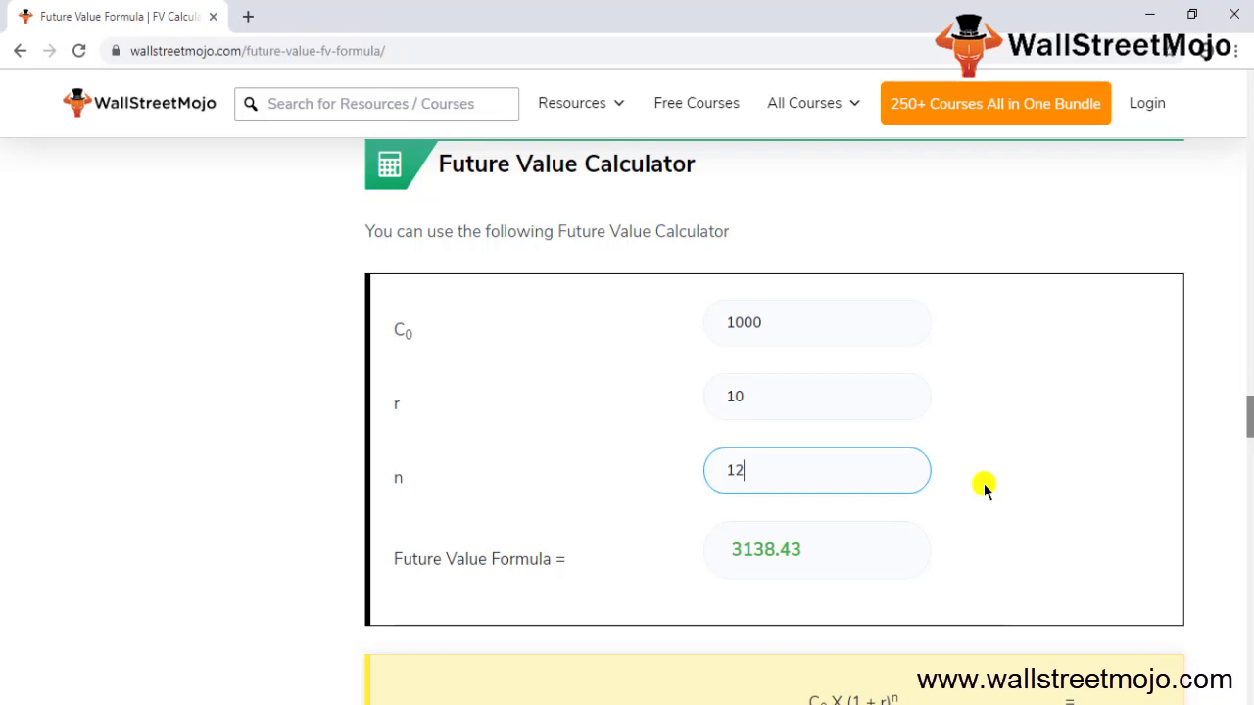
- Try n values of 1, 3 and 12, then settle on 4 periods
key(BackSpace)
key(BackSpace)
text(1)
text(3)
key(BackSpace)
text(12)
key(BackSpace)
key(BackSpace)
text(4)
- Try a rate of 2.5, then return r to 10
click(793, 400)
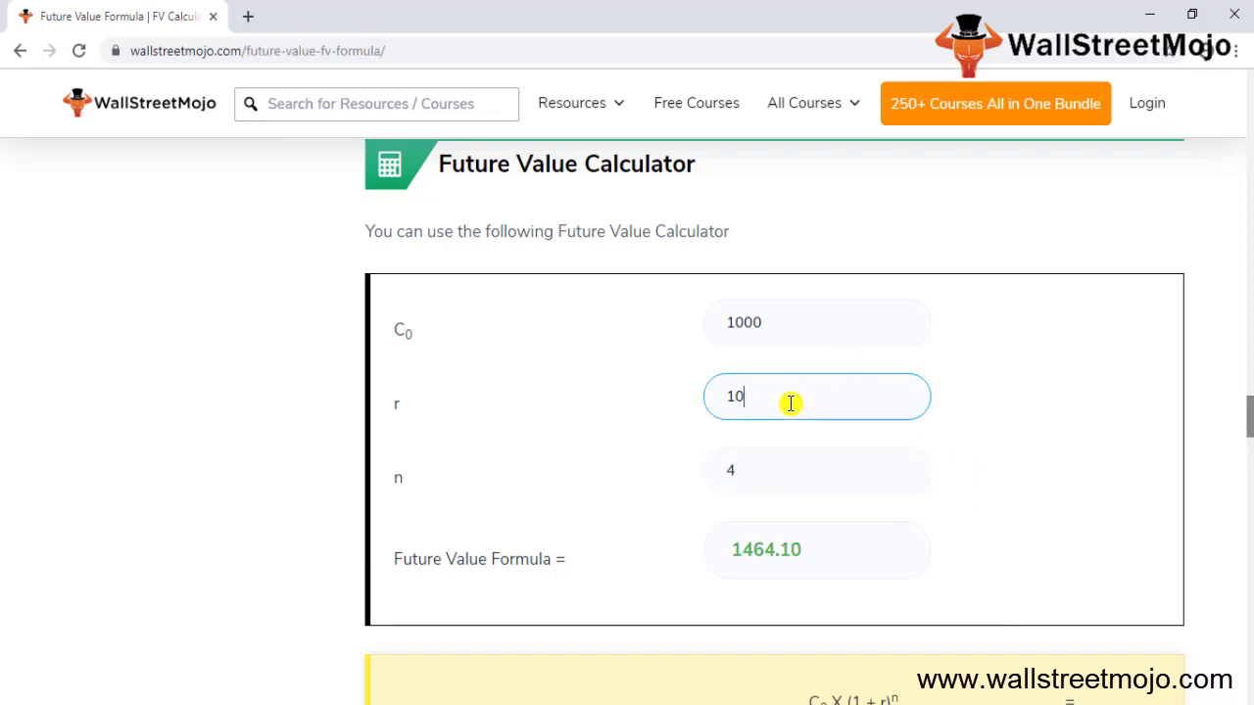
key(BackSpace)
key(BackSpace)
text(2.5)
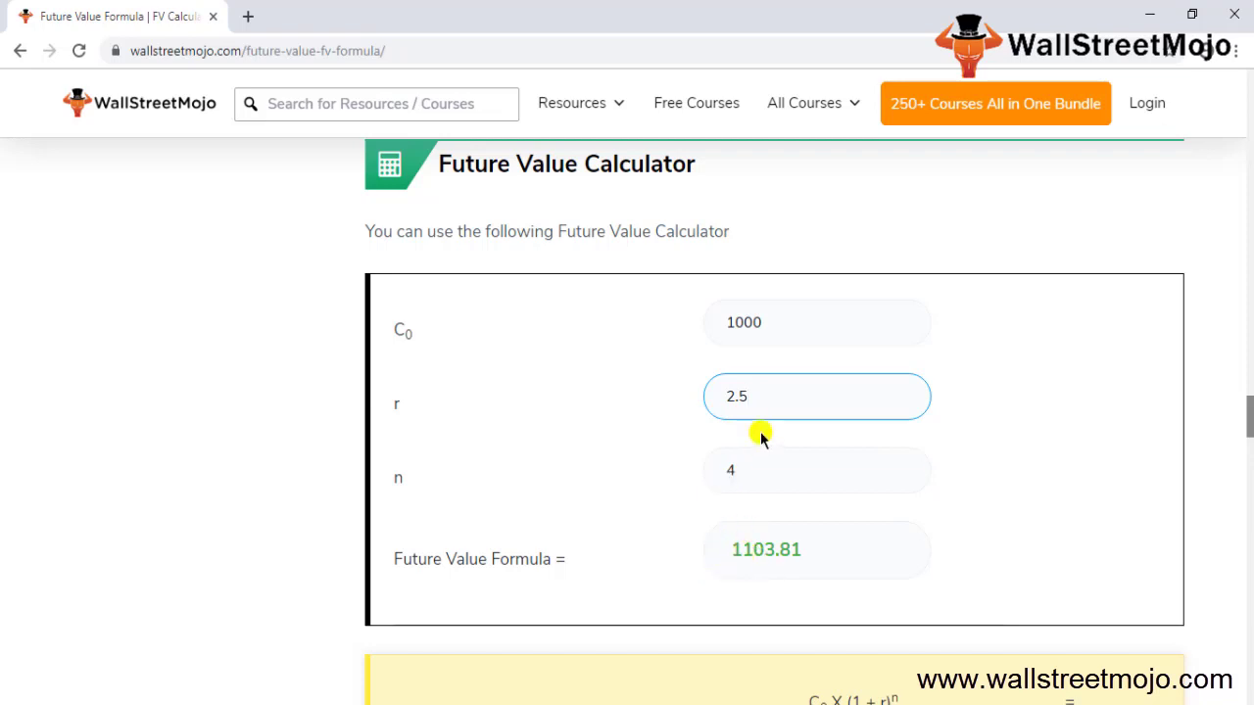
key(BackSpace)
key(BackSpace)
key(BackSpace)
text(10)
- Change the number of periods to 1, then to 6
click(748, 478)
key(BackSpace)
text(1)
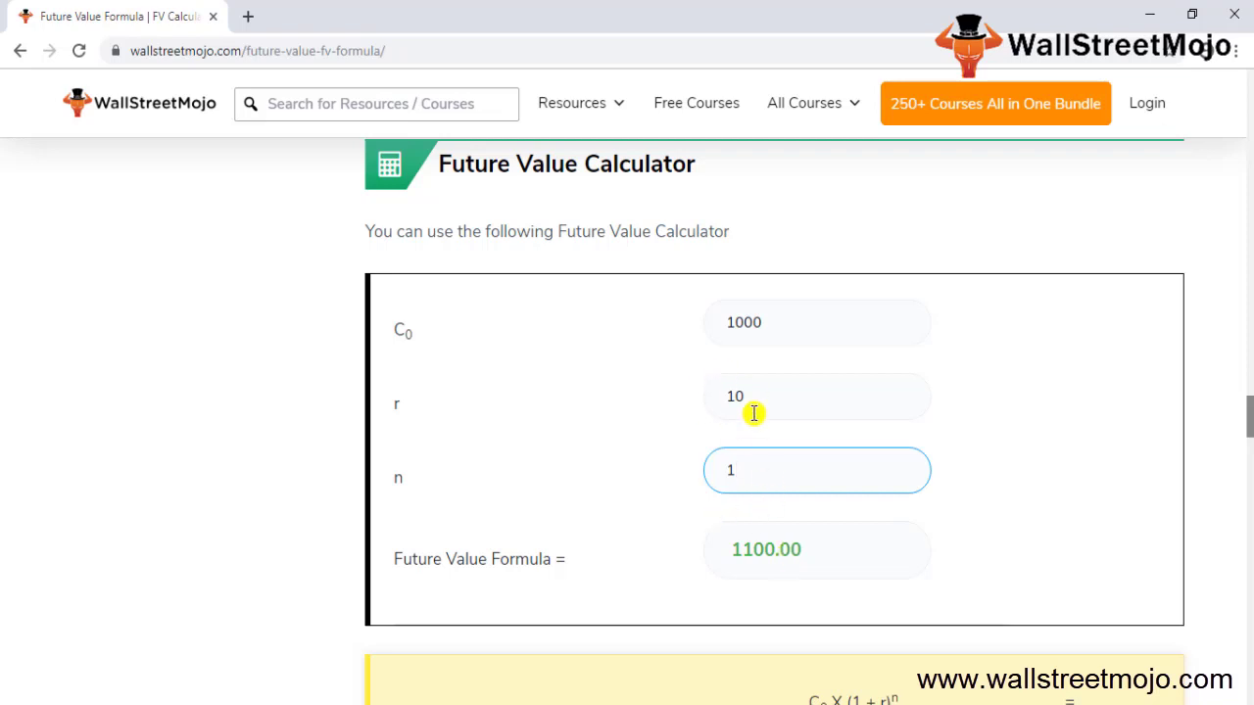
key(BackSpace)
text(6)
- Lower the rate to 5 so the future value reads 1340.10
click(763, 394)
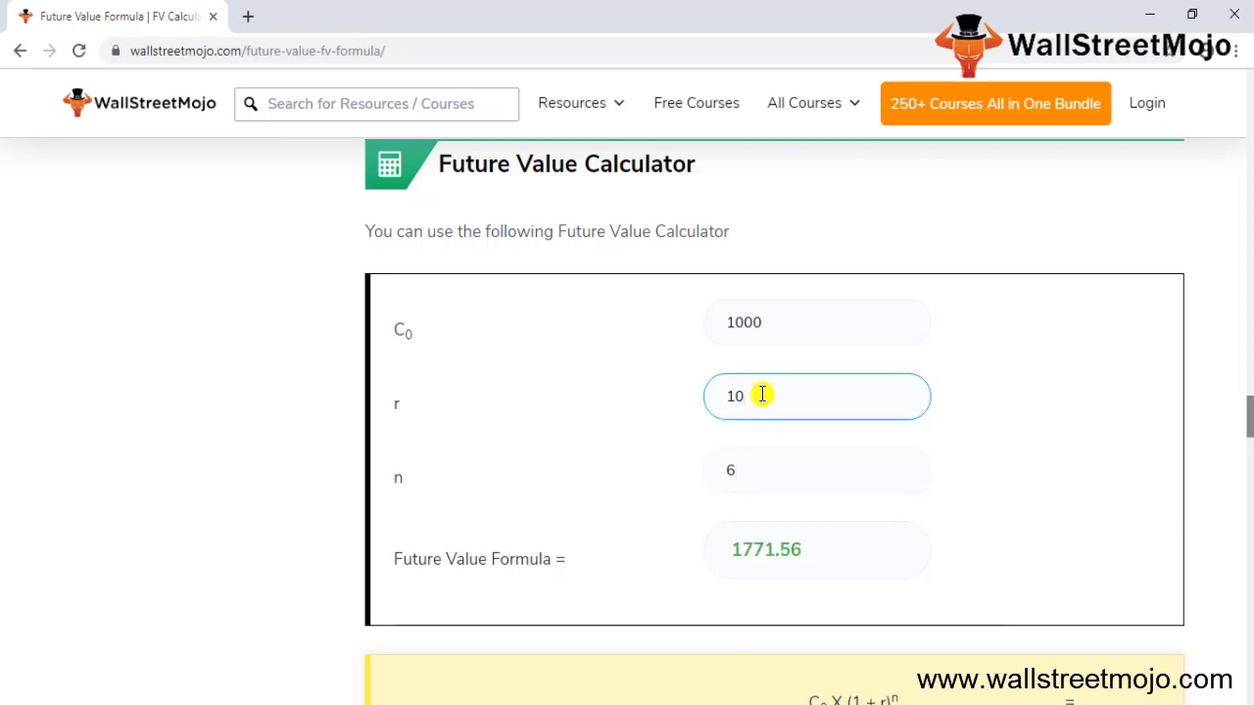
key(BackSpace)
key(BackSpace)
text(5)
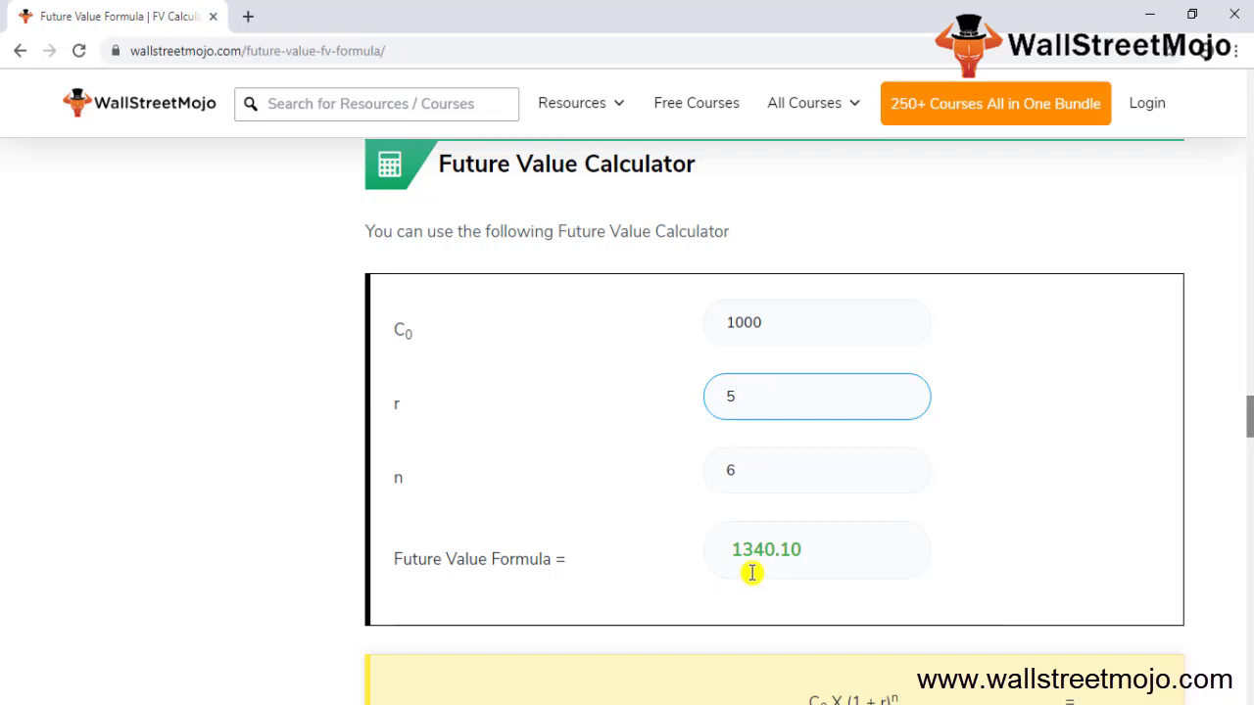
click(677, 471)
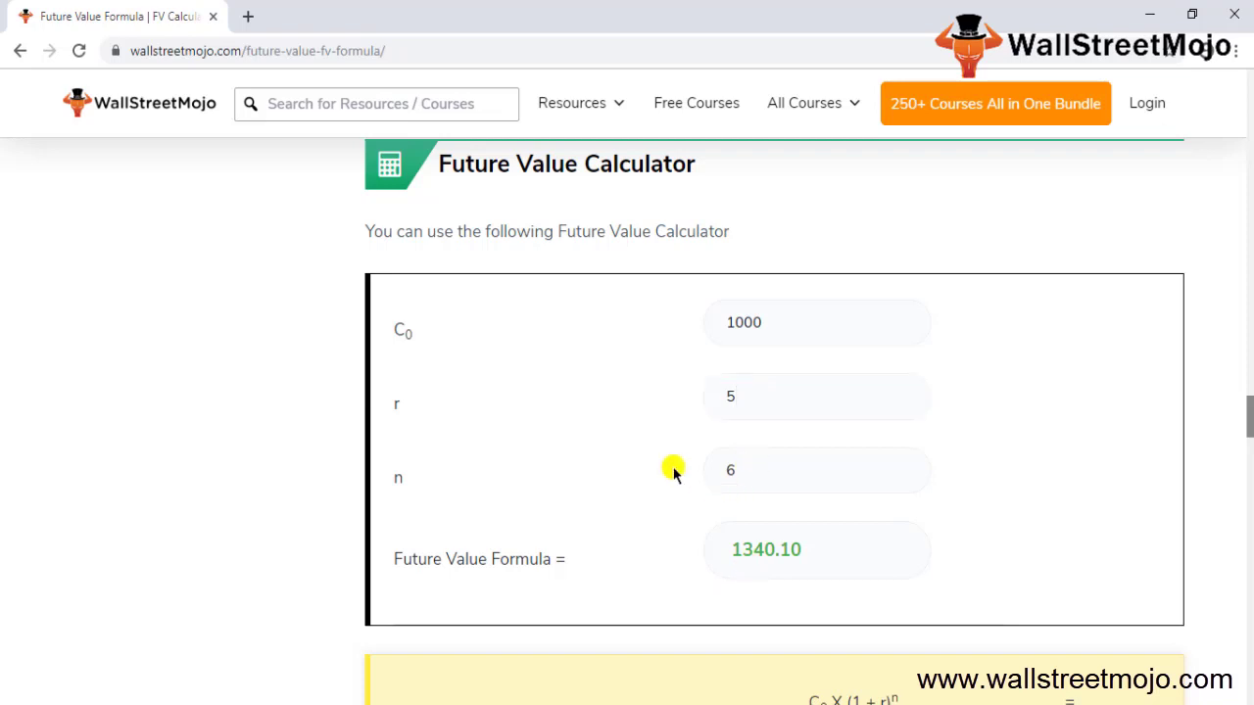
click(752, 477)
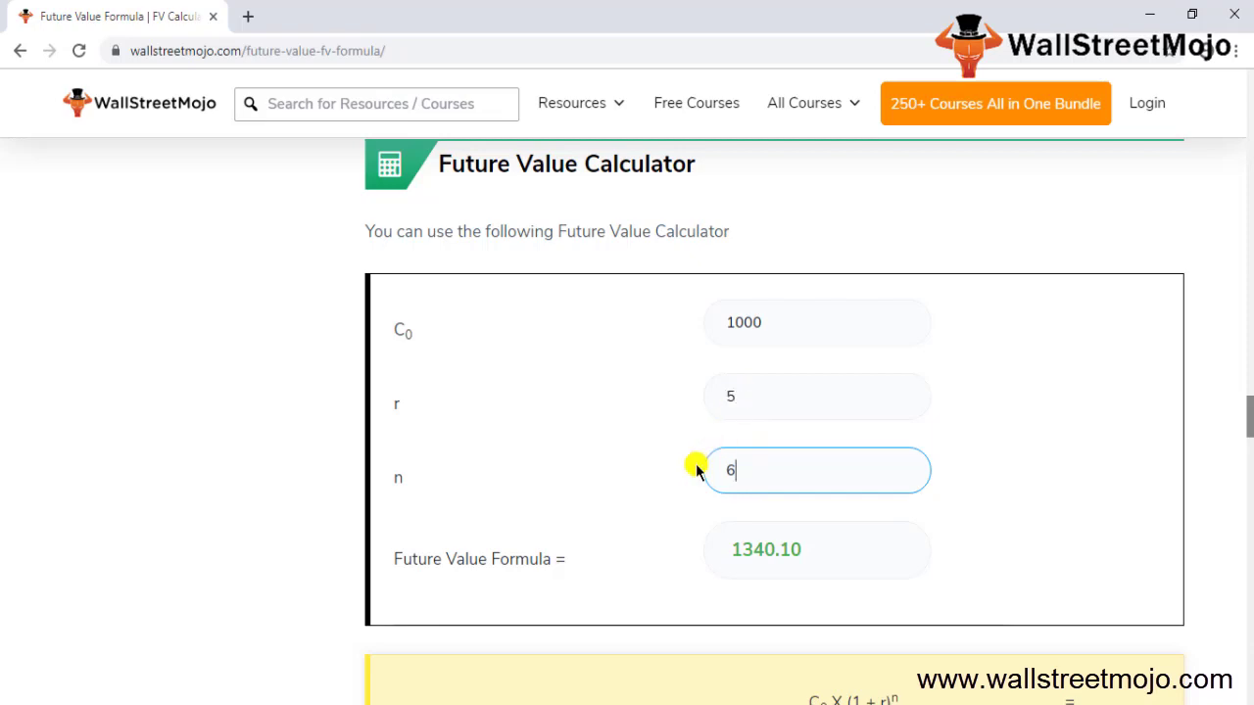
- Scroll down to the Example 1 and Example 2 tables with the 22292.43 opening balance
scroll(694, 487, down, 5)
scroll(693, 486, down, 4)
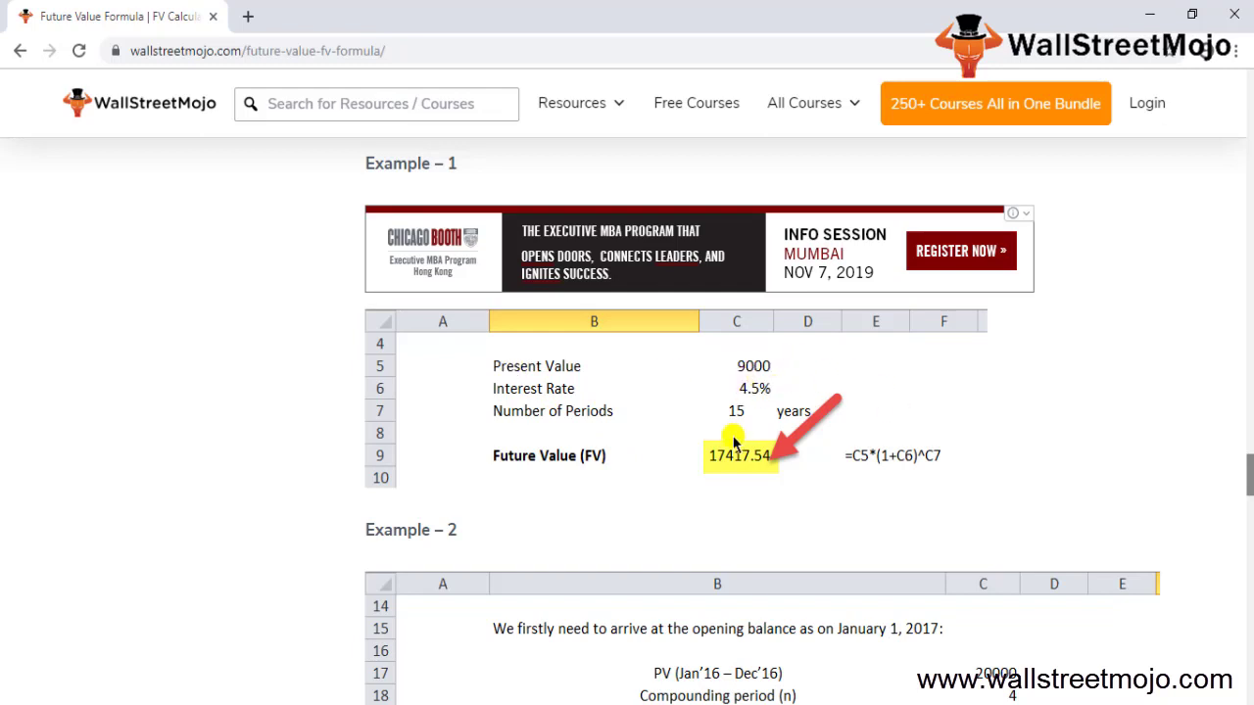
scroll(751, 442, down, 3)
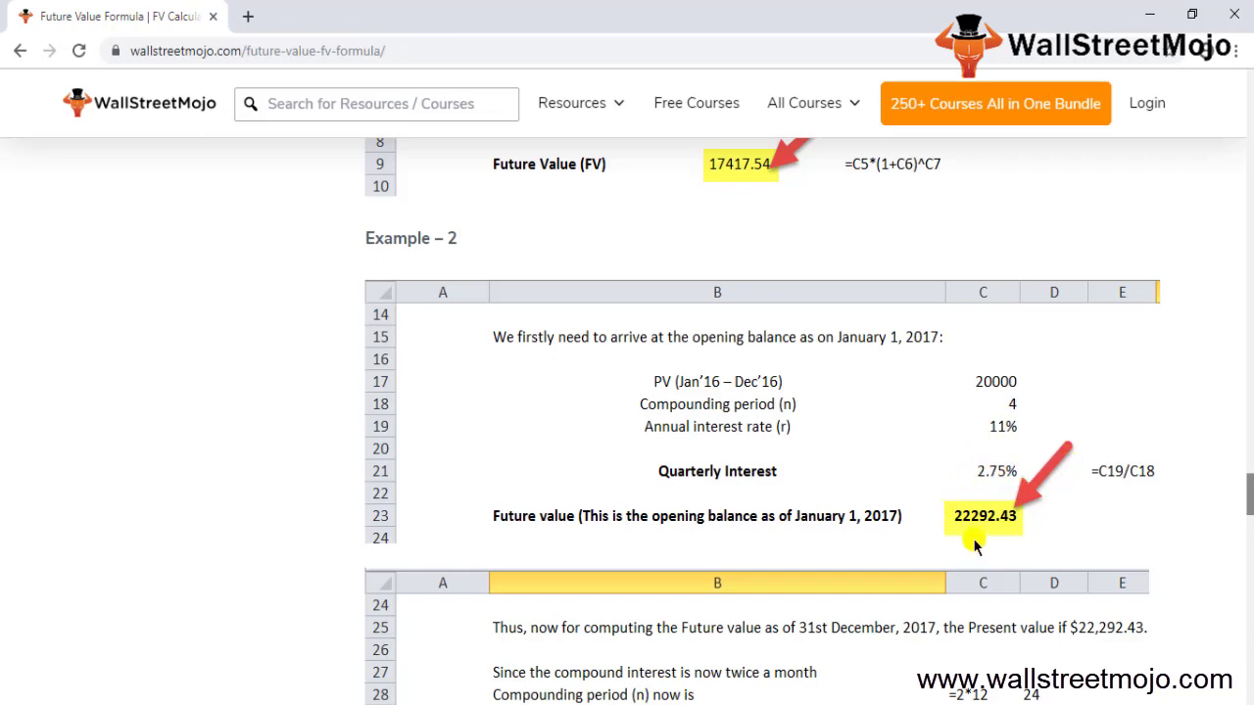
scroll(995, 529, up, 1)
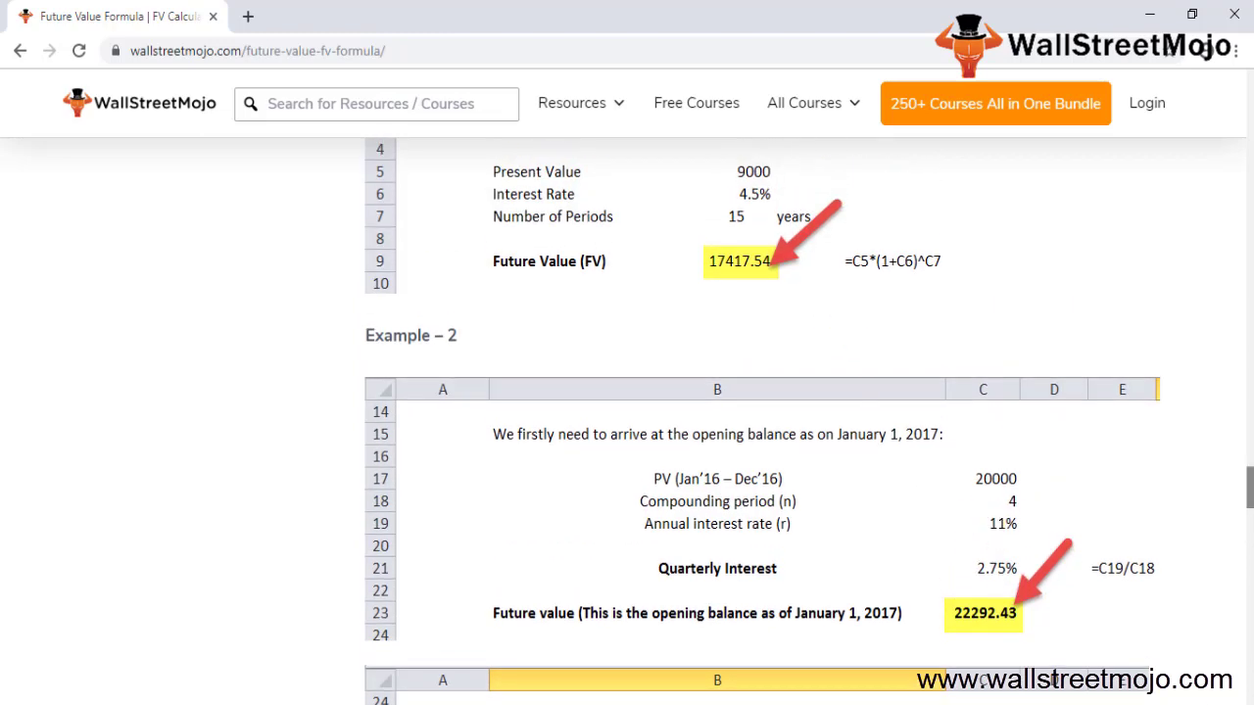
scroll(1004, 639, down, 2)
scroll(1000, 635, down, 2)
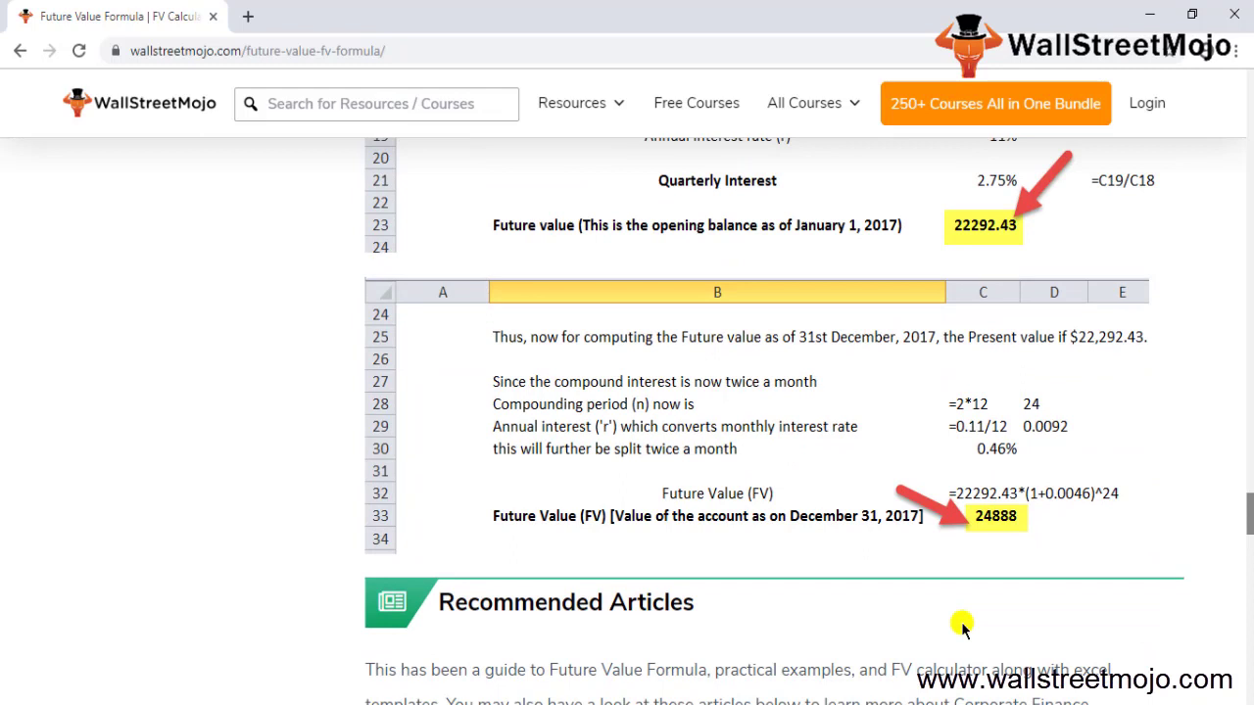
scroll(916, 573, up, 2)
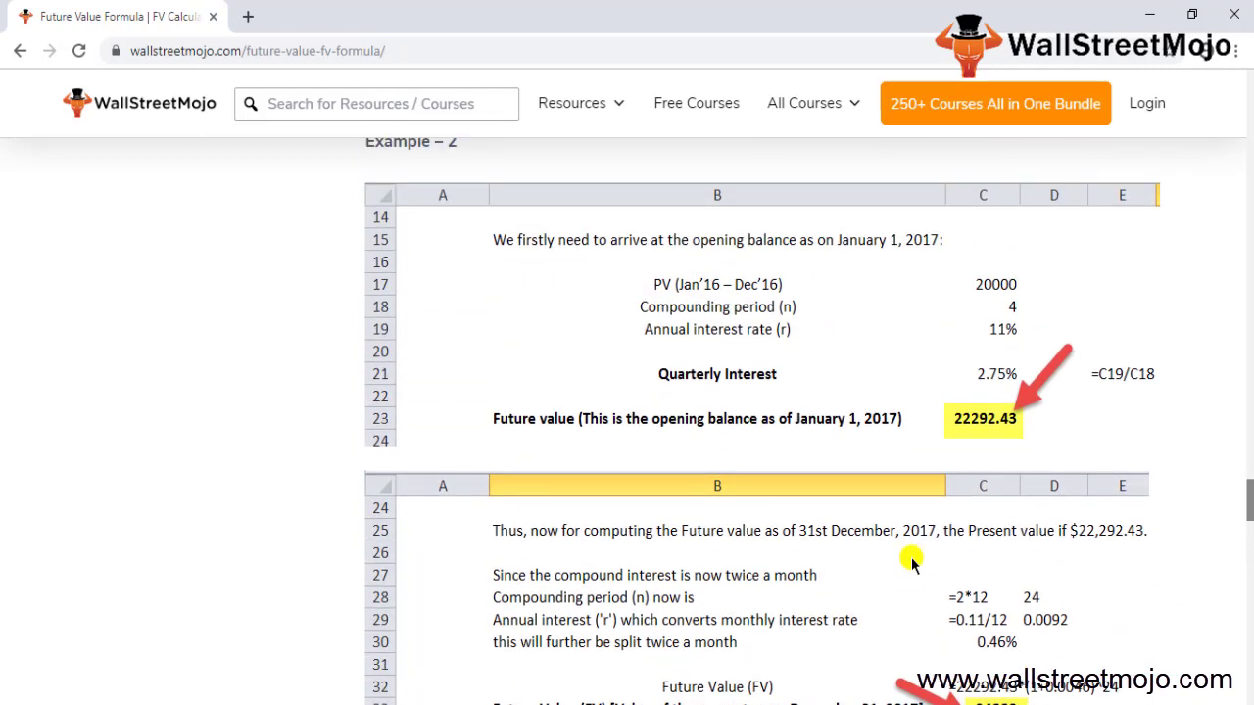